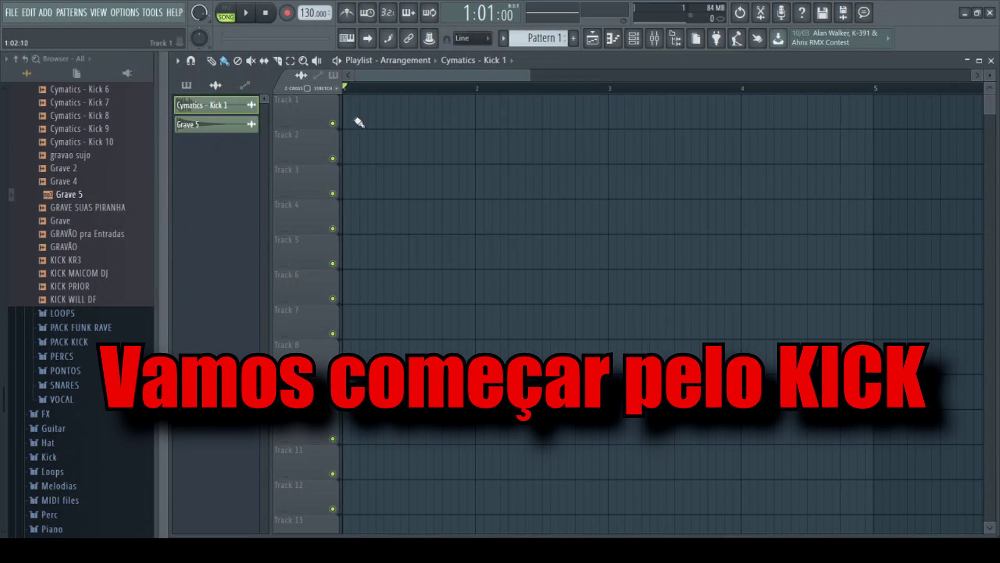
# Place a Cymatics - Kick 1 clip on Track 1 at bar 2 and cut off everything after its first two steps.
pyautogui.click(349, 115)
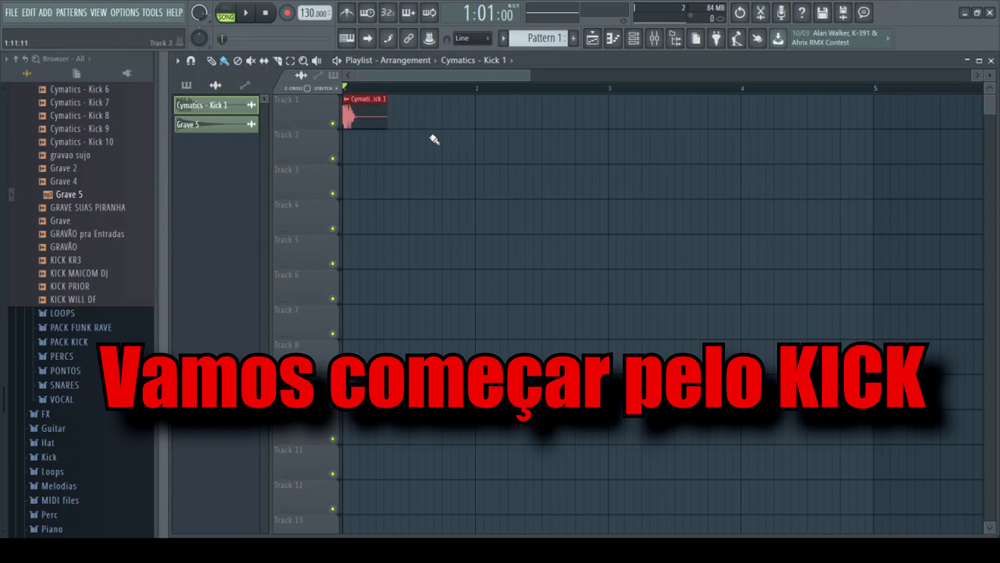
pyautogui.rightClick(368, 121)
pyautogui.click(485, 122)
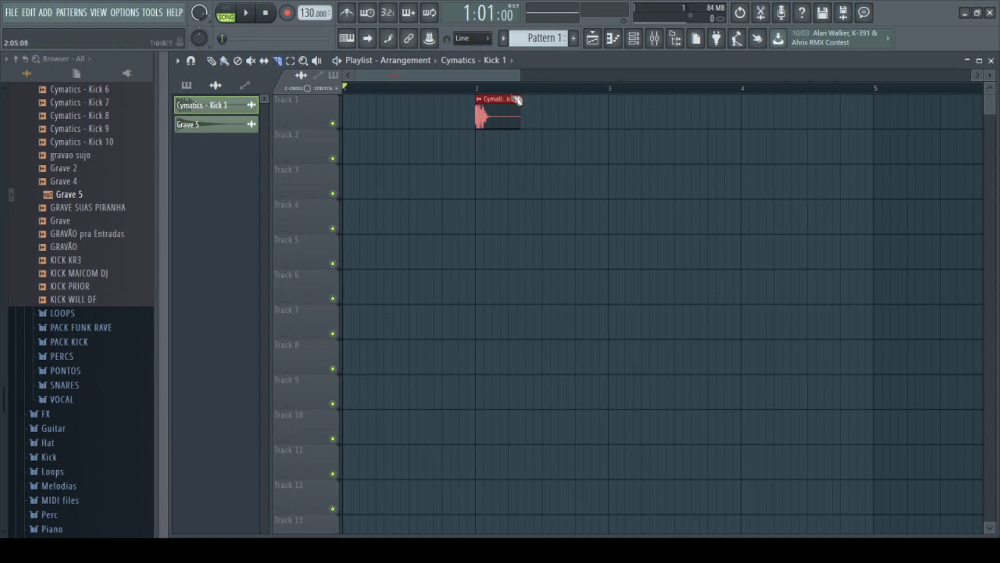
pyautogui.click(494, 90)
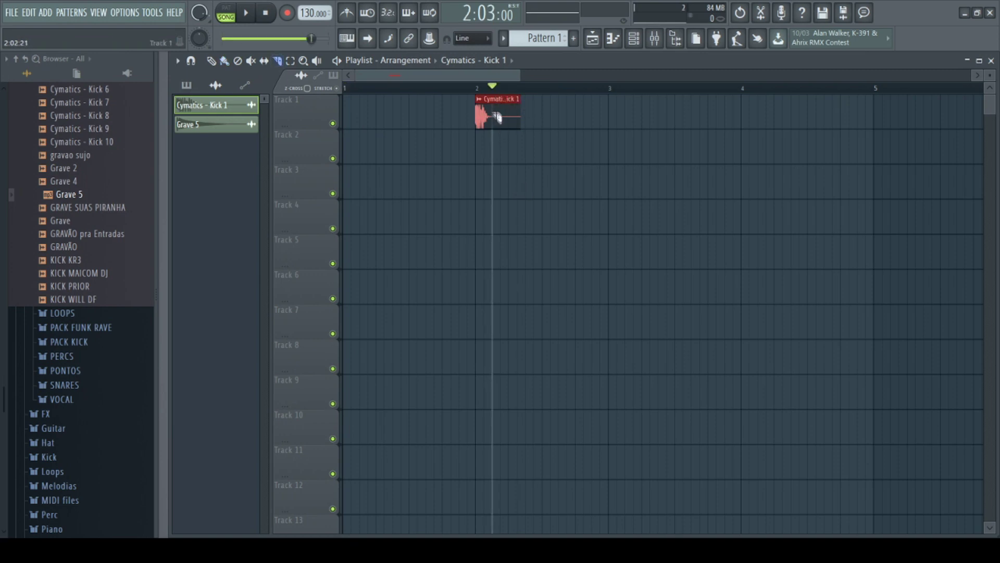
pyautogui.moveTo(499, 142); pyautogui.dragTo(499, 143)
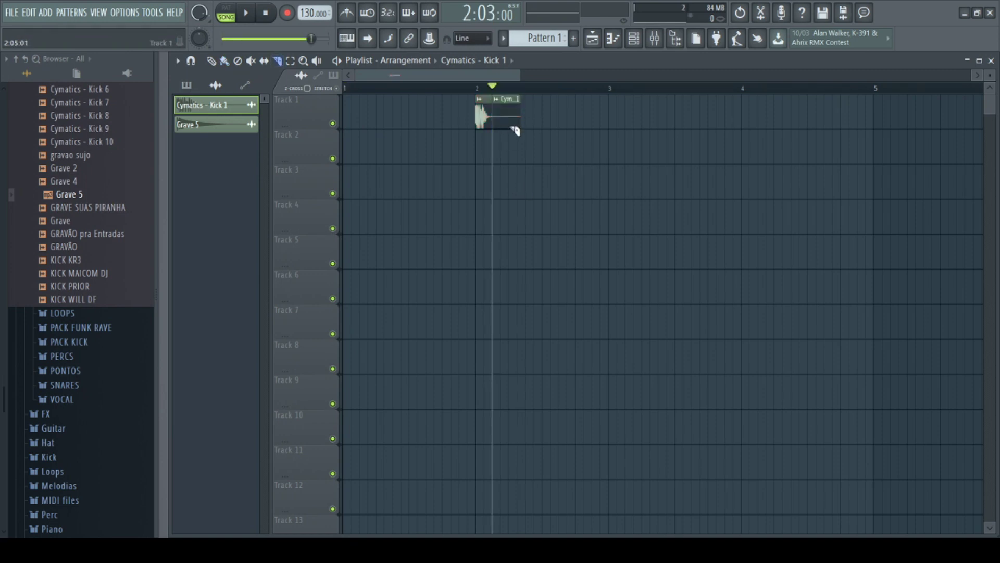
pyautogui.rightClick(509, 122)
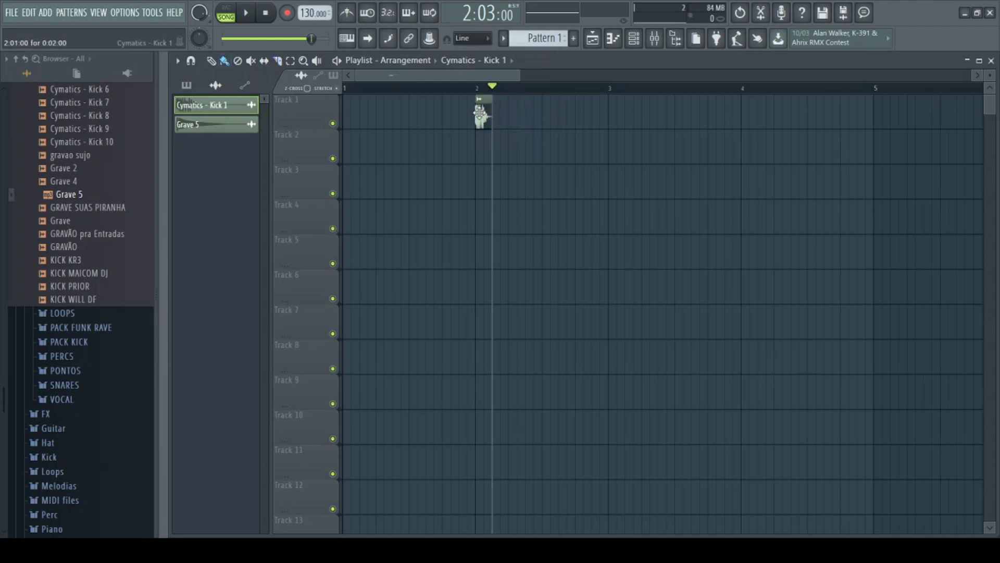
# Add trimmed Cymatics - Kick 1 clips on Track 1 at the starts of bars 3 and 4.
pyautogui.click(614, 117)
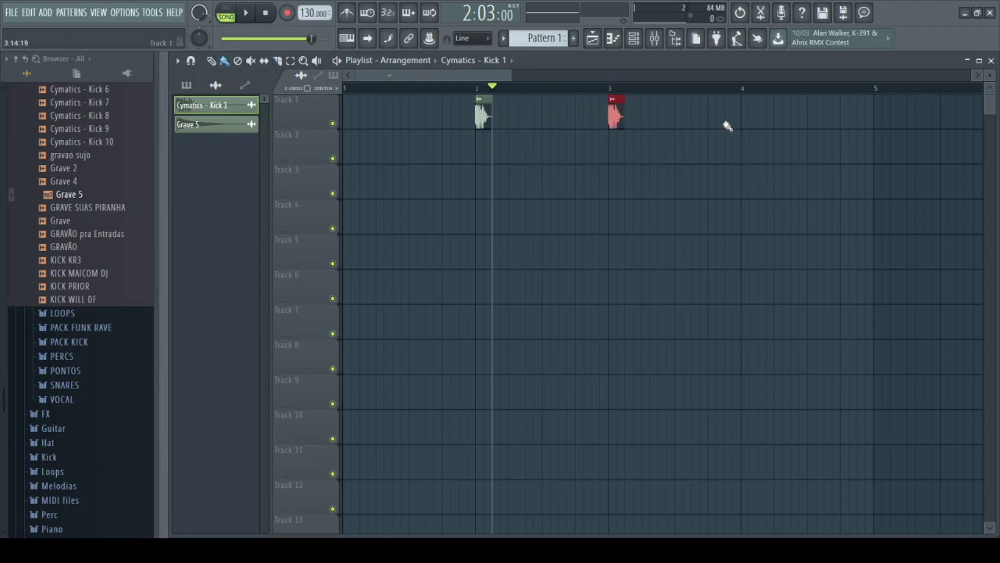
pyautogui.click(748, 121)
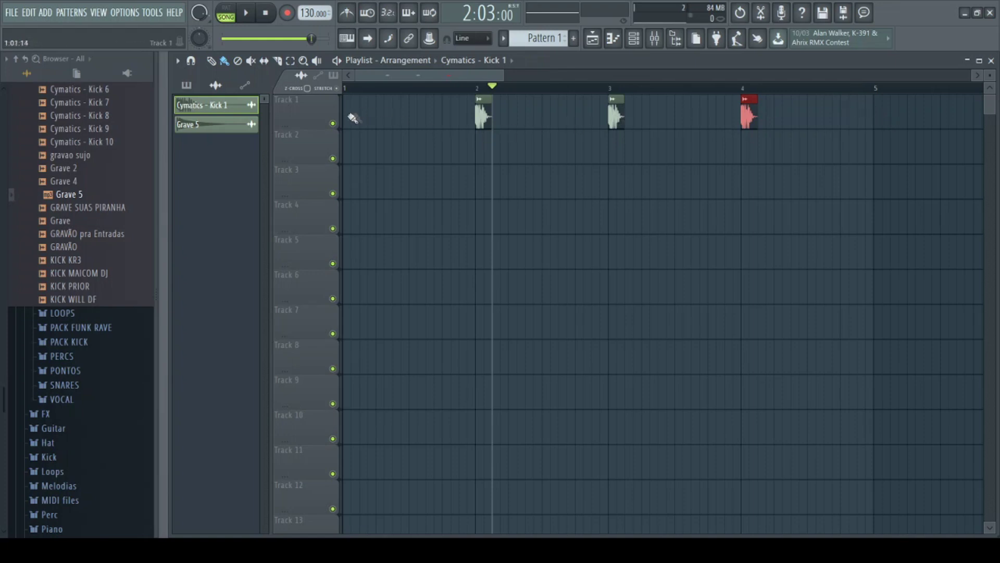
# Delete the kick clips at bars 2, 3 and 4 from Track 1.
pyautogui.rightClick(482, 116)
pyautogui.rightClick(749, 117)
pyautogui.rightClick(616, 117)
# Place trimmed kick clips on Track 1 at the starts of bars 5 to 8, plus extra kicks at 5:15 and 7:15.
pyautogui.moveTo(433, 74); pyautogui.dragTo(555, 78)
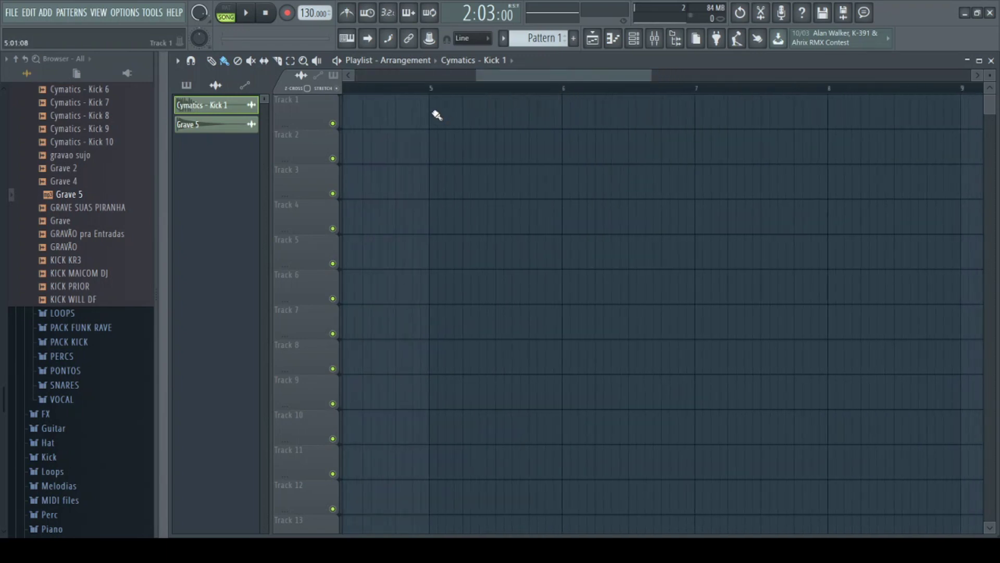
pyautogui.click(437, 115)
pyautogui.click(574, 124)
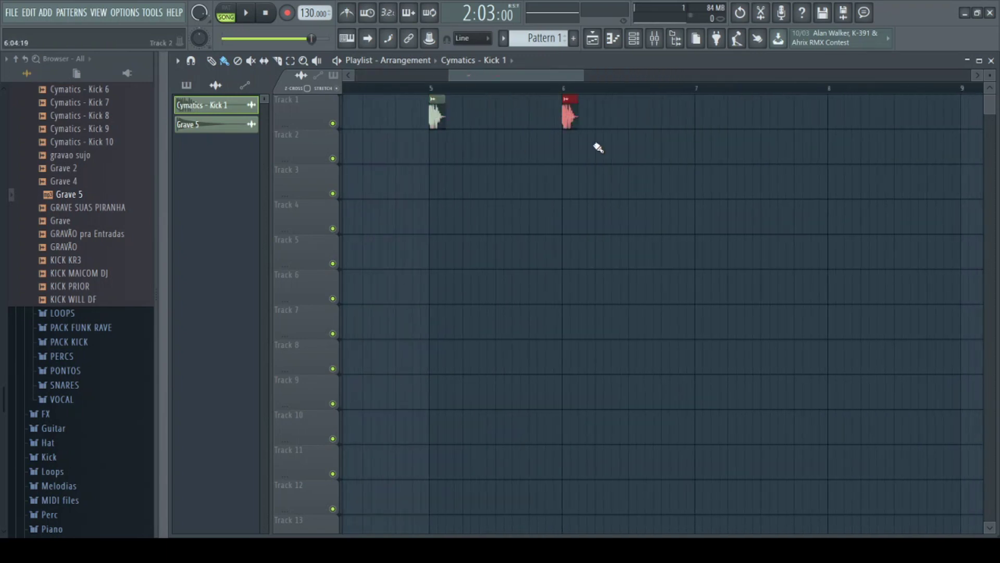
pyautogui.click(698, 120)
pyautogui.click(835, 116)
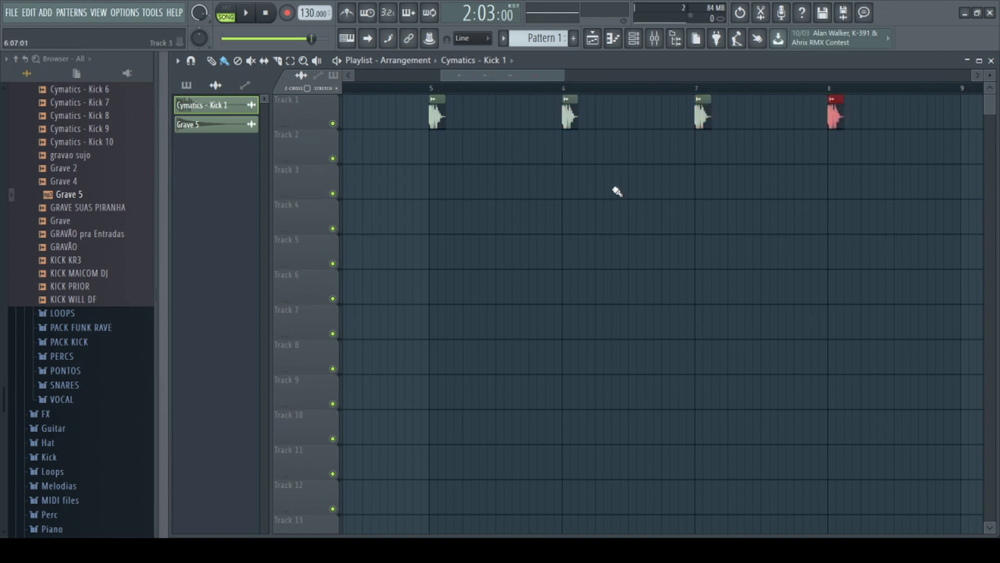
pyautogui.click(551, 119)
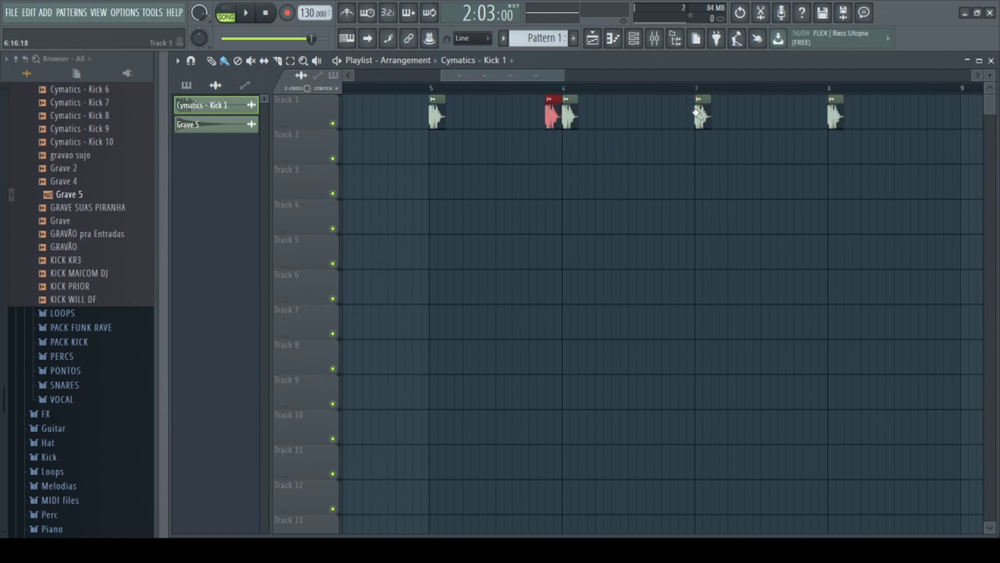
pyautogui.click(819, 116)
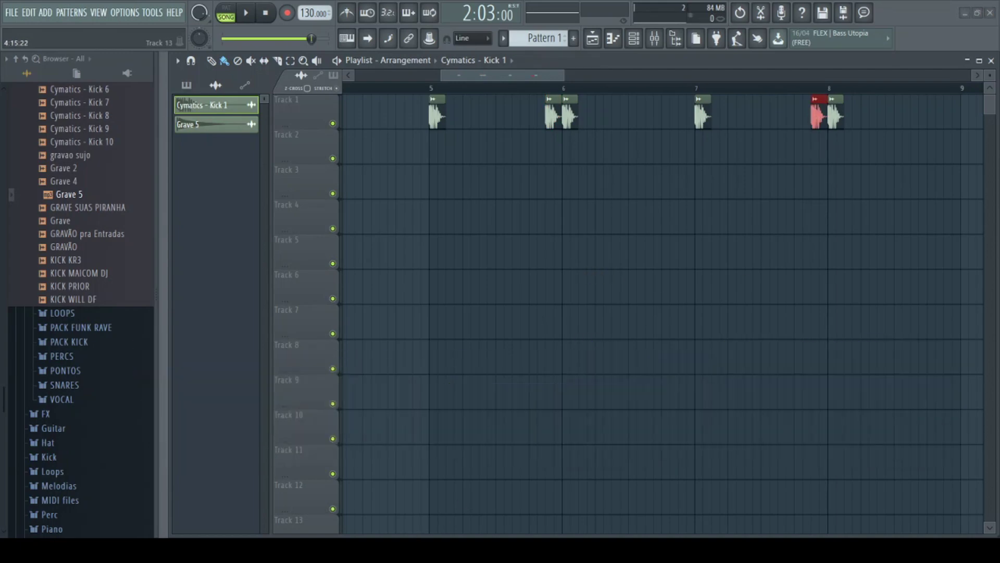
# Play the kick pattern from 4:15, just before bar 5.
pyautogui.press('space')
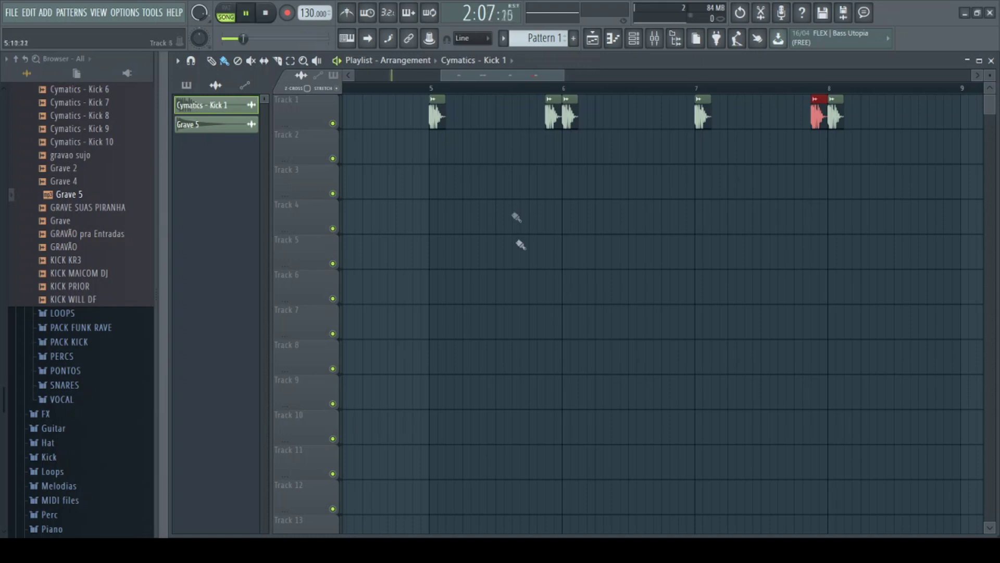
pyautogui.click(424, 88)
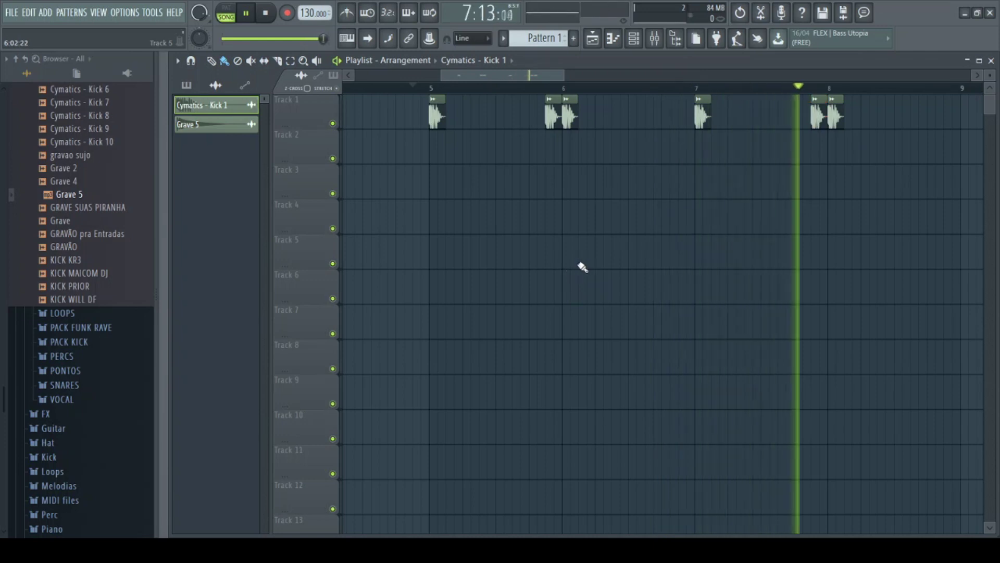
pyautogui.press('space')
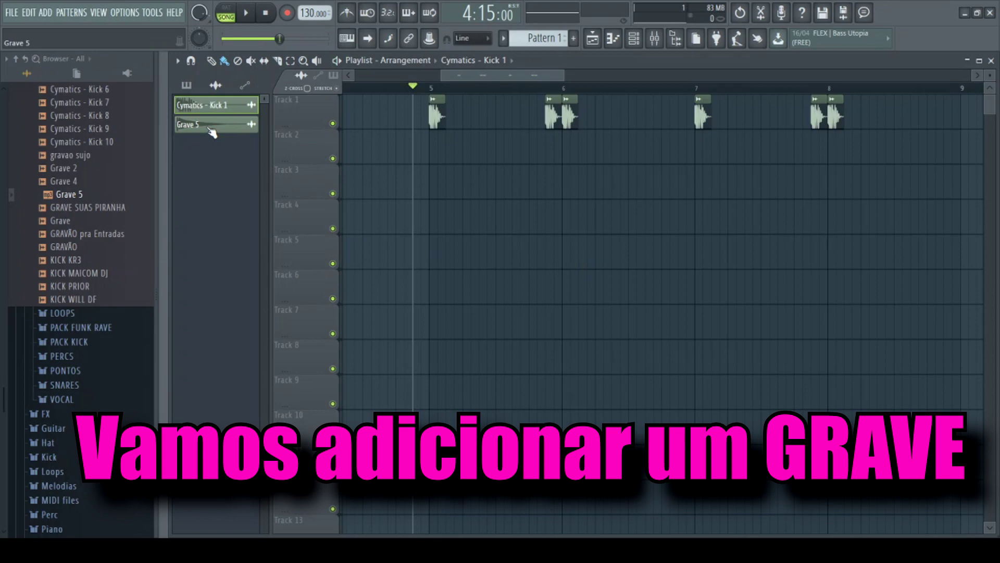
# Audition the Grave 4 sample, place it on Track 2 at bar 5 and play it with the kicks.
pyautogui.click(67, 182)
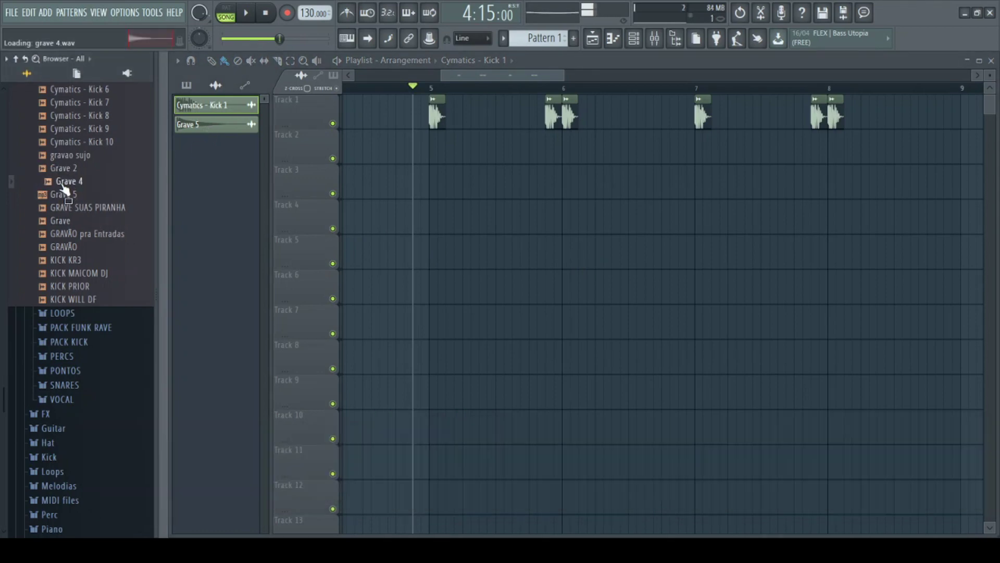
pyautogui.moveTo(67, 194); pyautogui.dragTo(430, 149)
pyautogui.press('space')
pyautogui.press('space')
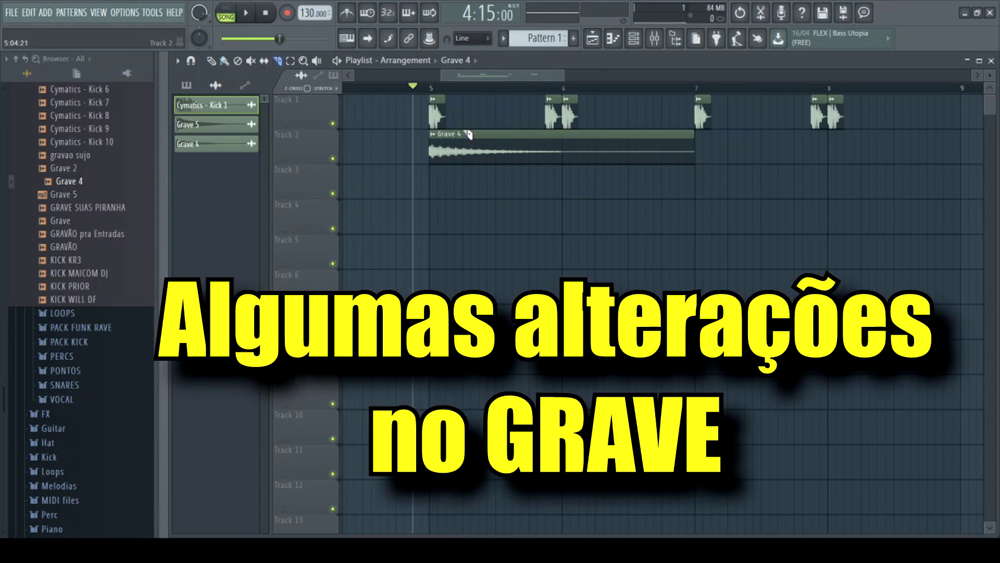
# Cut the Grave 4 clip down to its first beat and repeat it at the starts of bars 6, 7 and 8.
pyautogui.moveTo(465, 180); pyautogui.dragTo(466, 181)
pyautogui.rightClick(527, 160)
pyautogui.click(454, 154)
pyautogui.click(572, 148)
pyautogui.click(705, 152)
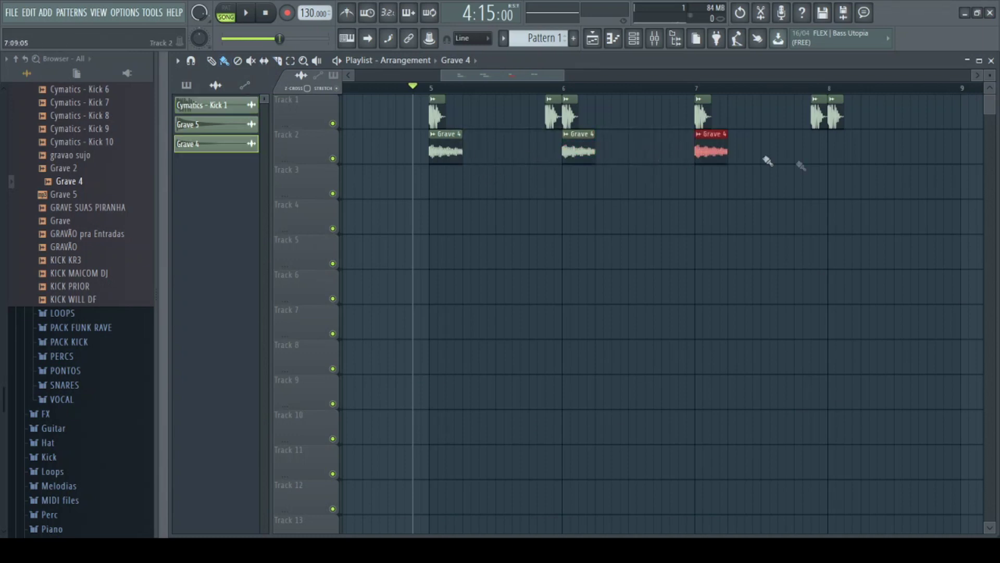
pyautogui.click(835, 152)
# Play the combined kick and Grave 4 pattern from just before bar 5.
pyautogui.press('space')
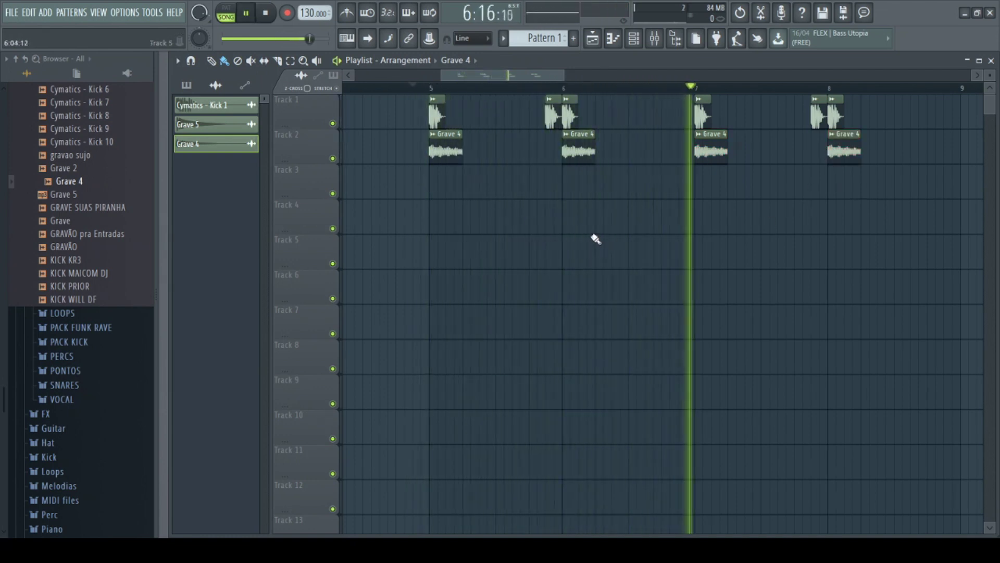
pyautogui.press('space')
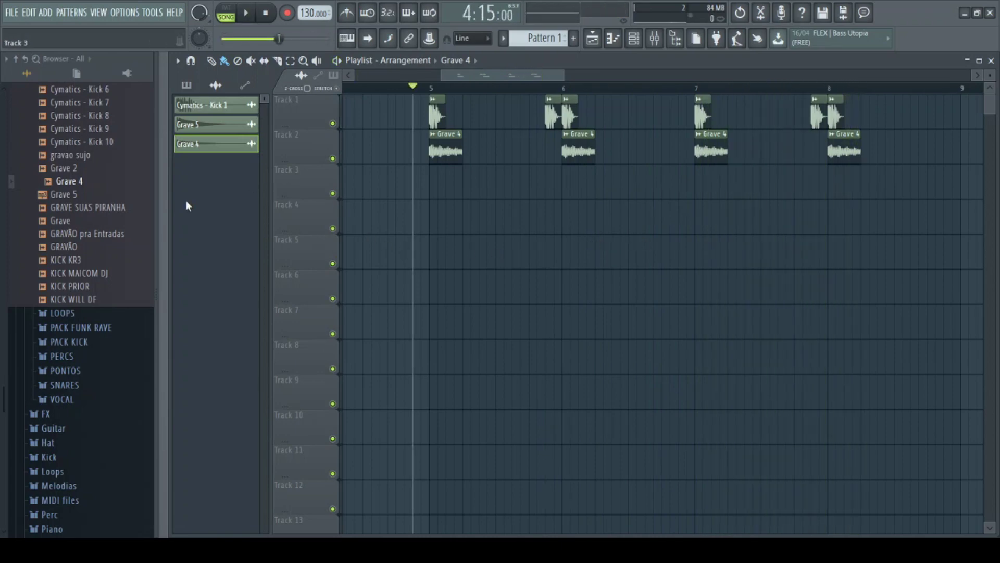
# Collapse the KICK sample folder and open the PERCS folder within funk samples.
pyautogui.scroll(8, 98, 219)
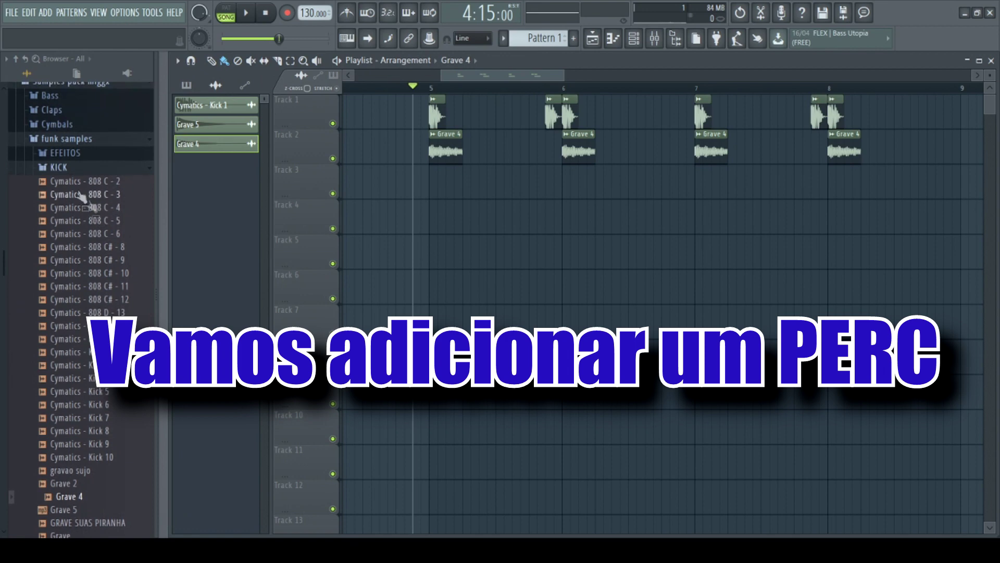
pyautogui.click(53, 172)
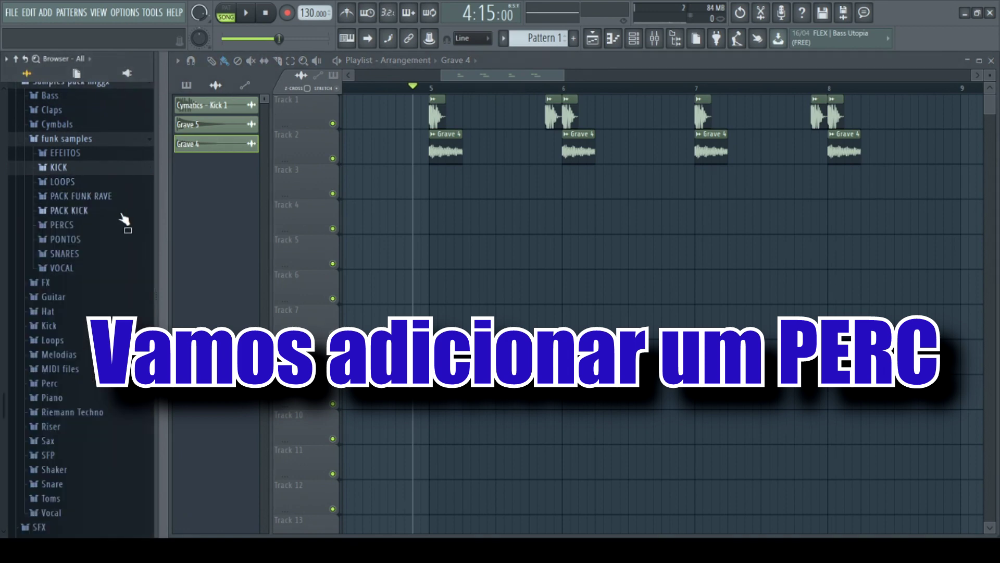
pyautogui.click(67, 224)
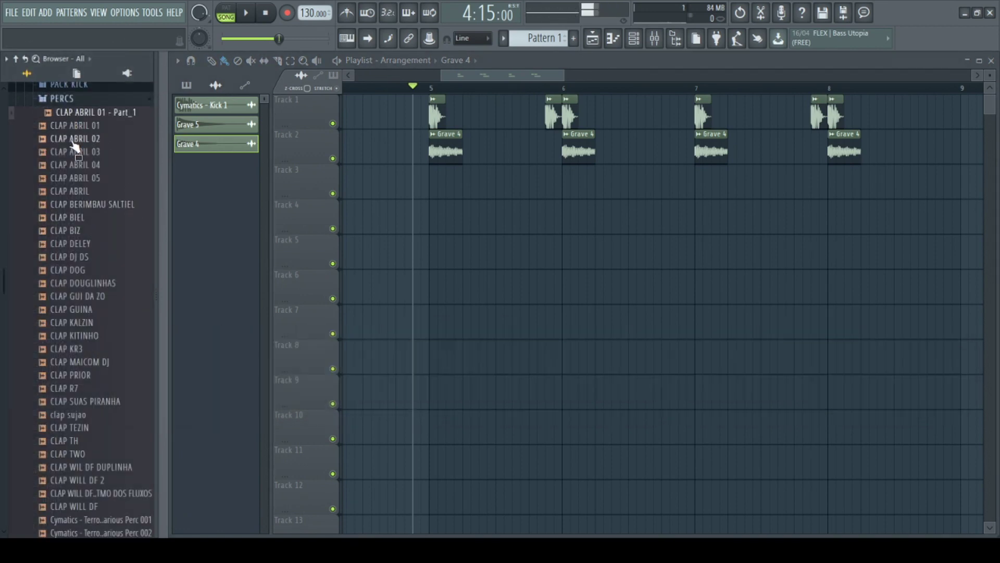
# Audition the clap samples in PERCS and place CLAP BERIMBAU SALTIEL on Track 3 at 5:05.
pyautogui.click(73, 129)
pyautogui.click(72, 137)
pyautogui.click(70, 151)
pyautogui.click(70, 165)
pyautogui.click(70, 178)
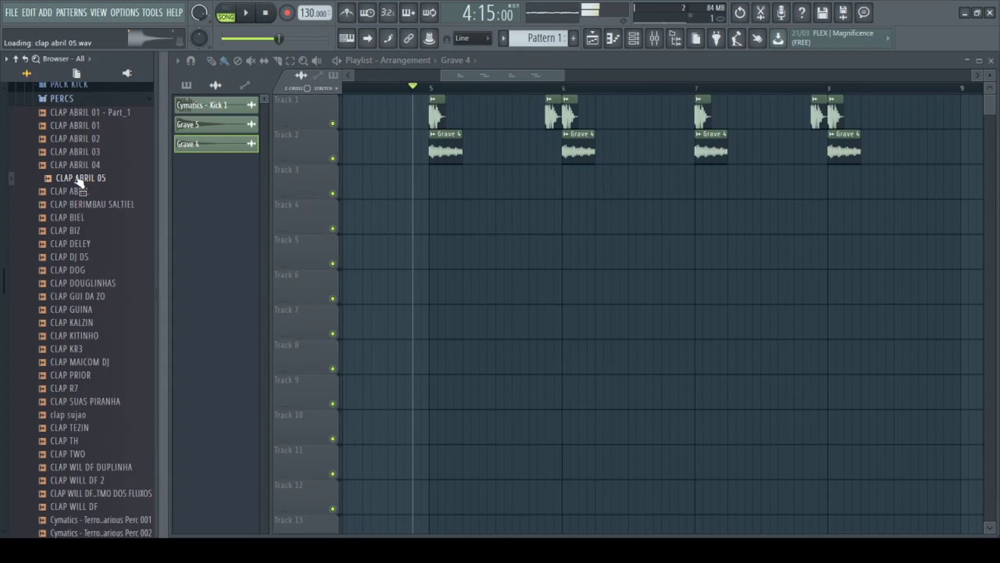
pyautogui.click(73, 206)
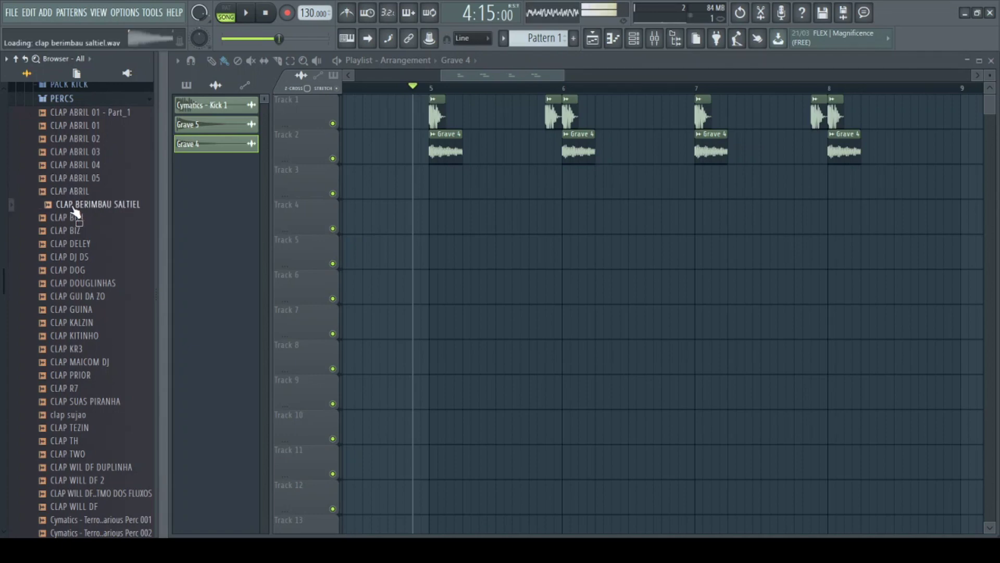
pyautogui.moveTo(74, 209); pyautogui.dragTo(465, 192)
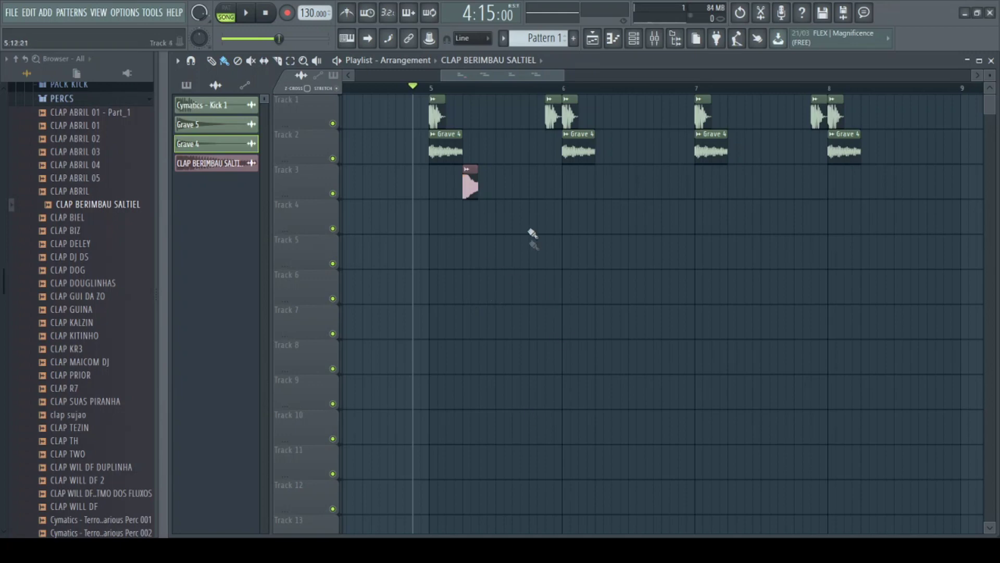
# Move the CLAP BERIMBAU SALTIEL clip on Track 3 to 5:04 and add a second one at 5:07.
pyautogui.scroll(2, 504, 245)
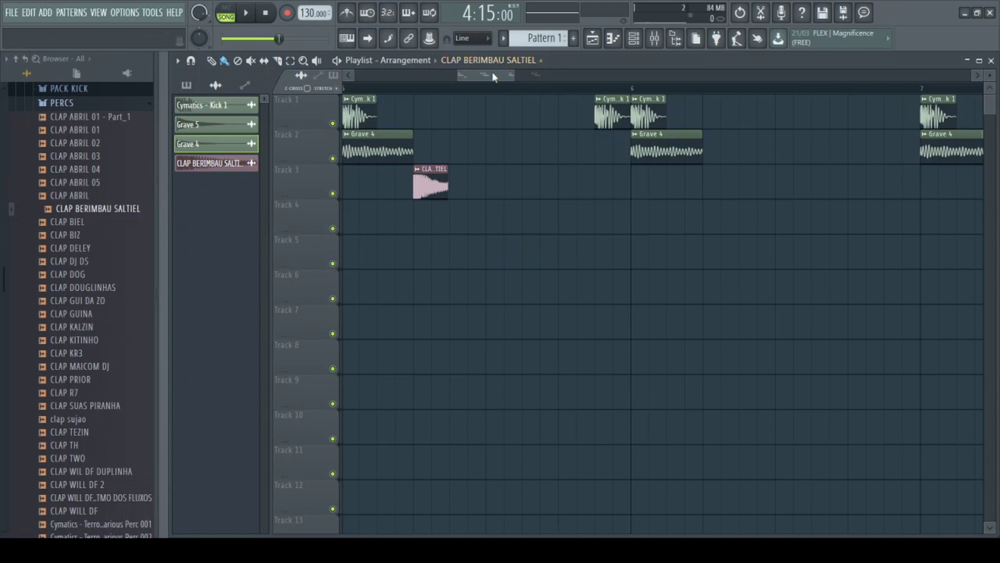
pyautogui.moveTo(494, 77); pyautogui.dragTo(483, 73)
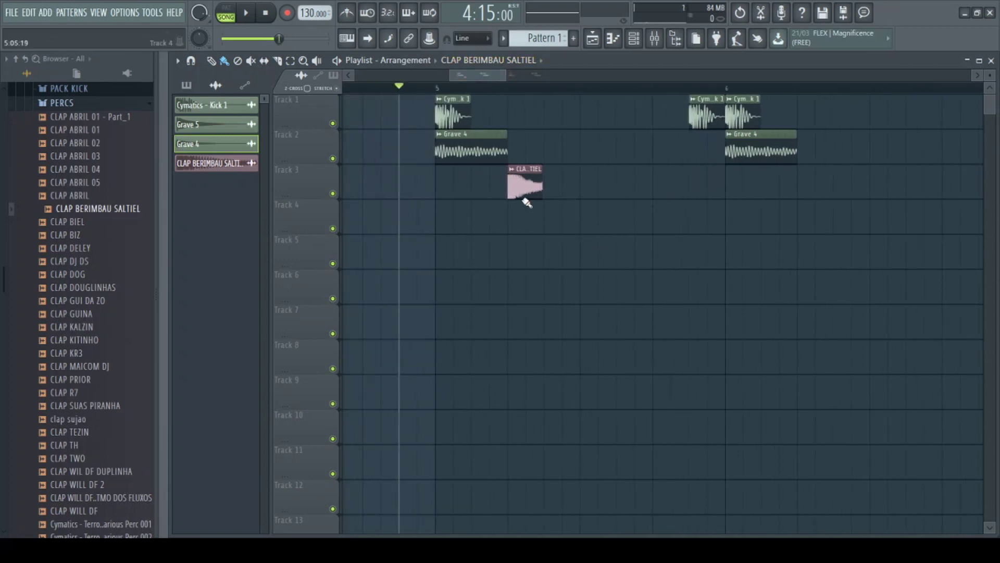
pyautogui.moveTo(520, 191); pyautogui.dragTo(501, 188)
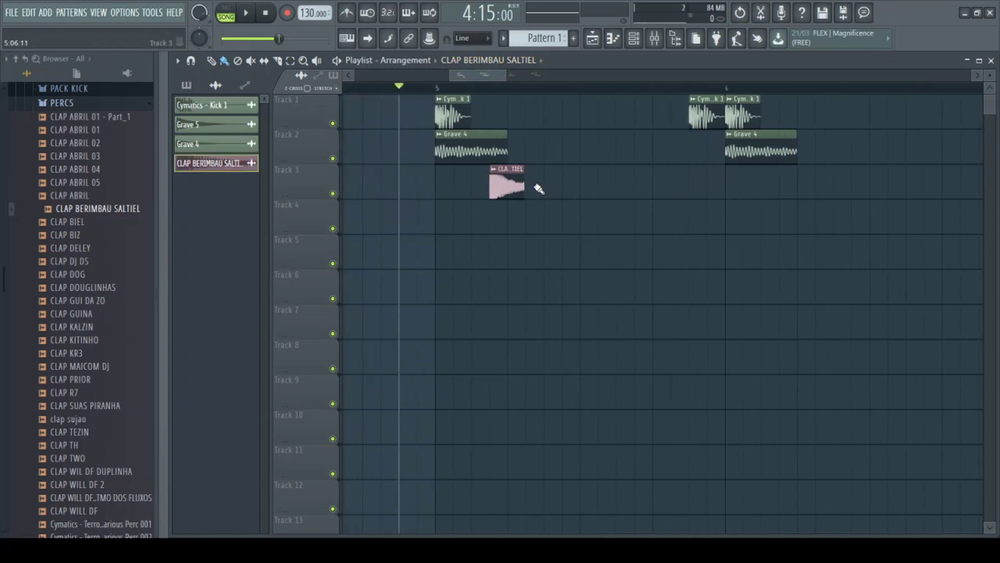
pyautogui.click(532, 188)
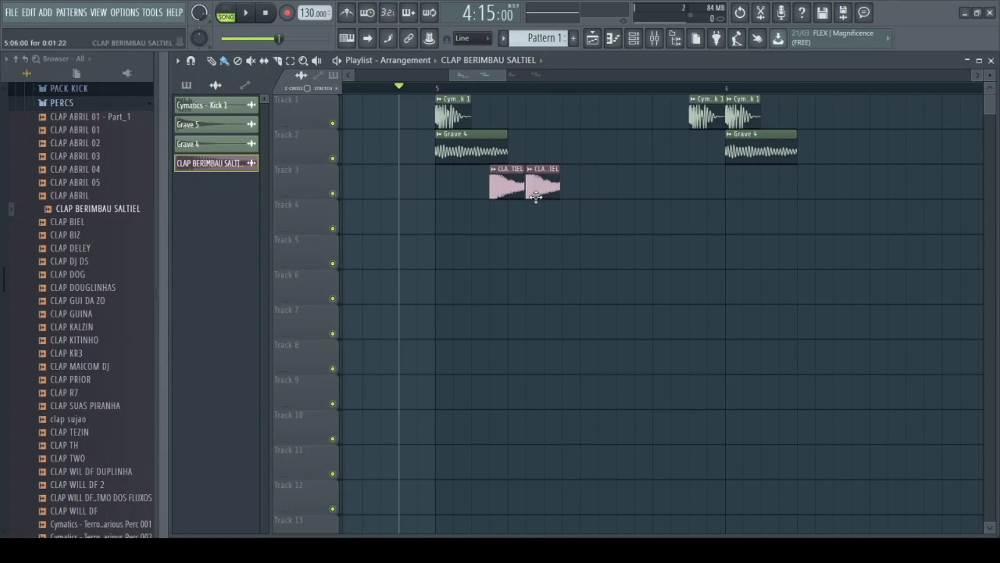
pyautogui.moveTo(552, 188); pyautogui.dragTo(570, 188)
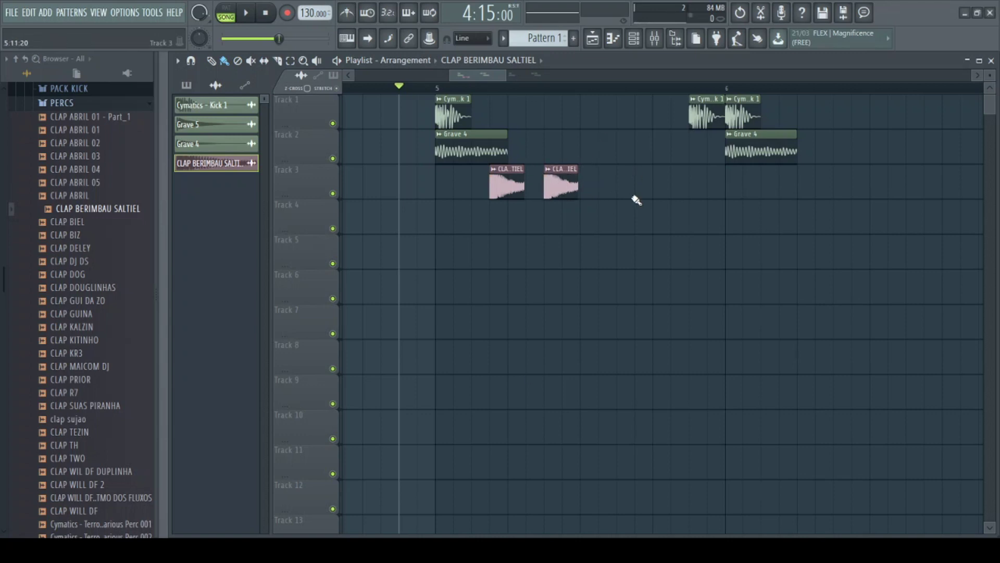
# Add two more CLAP BERIMBAU SALTIEL clips on Track 3 at 5:13 and 5:11, and play the beat.
pyautogui.moveTo(668, 185); pyautogui.dragTo(640, 185)
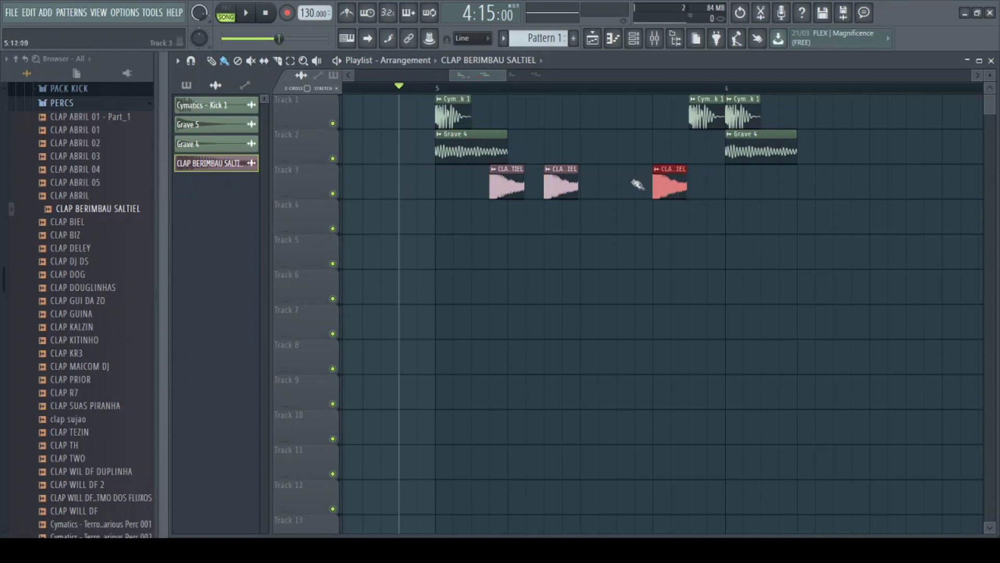
pyautogui.click(627, 185)
pyautogui.press('space')
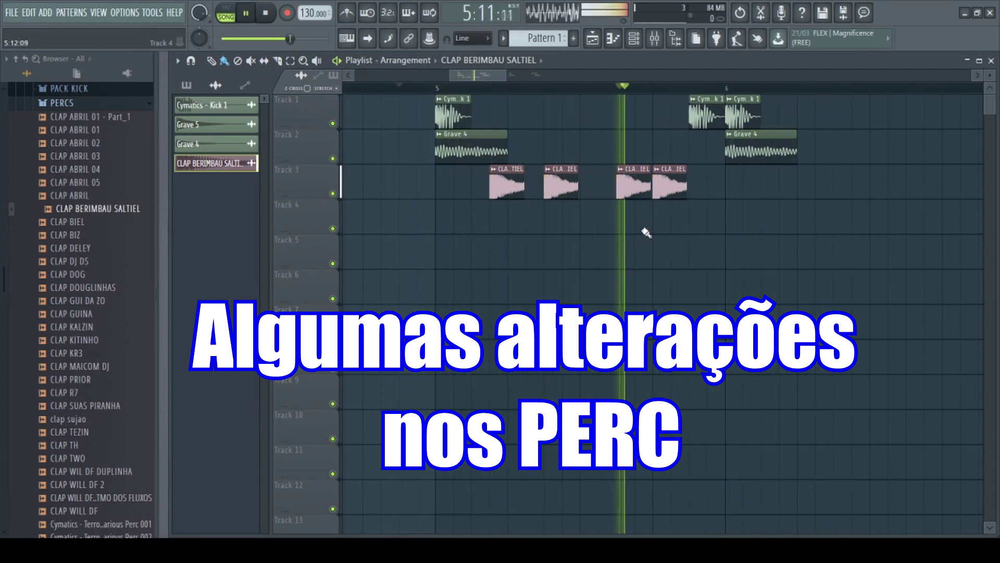
pyautogui.press('space')
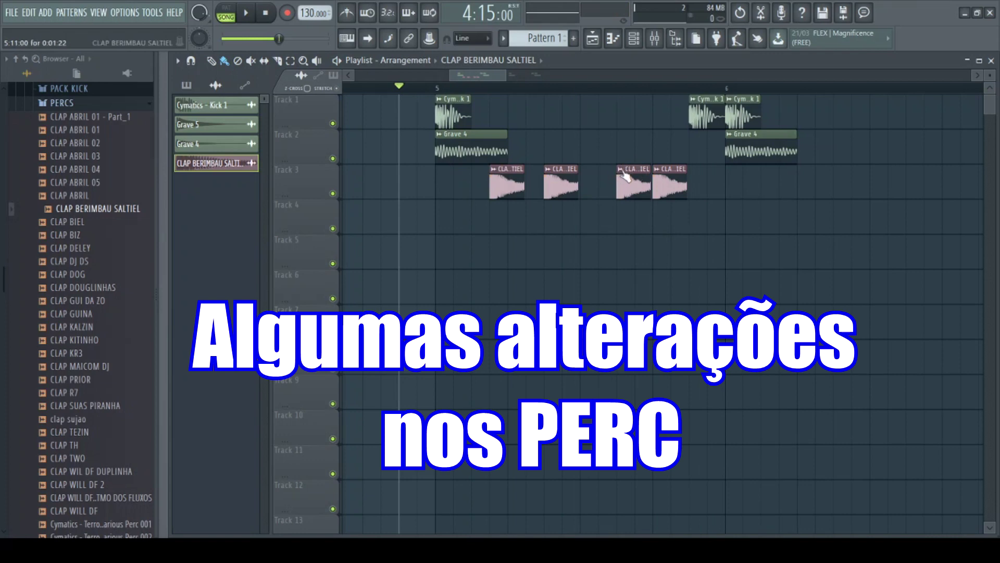
# Make the clap clip at 5:11 on Track 3 a unique, independent copy.
pyautogui.click(621, 169)
pyautogui.click(749, 193)
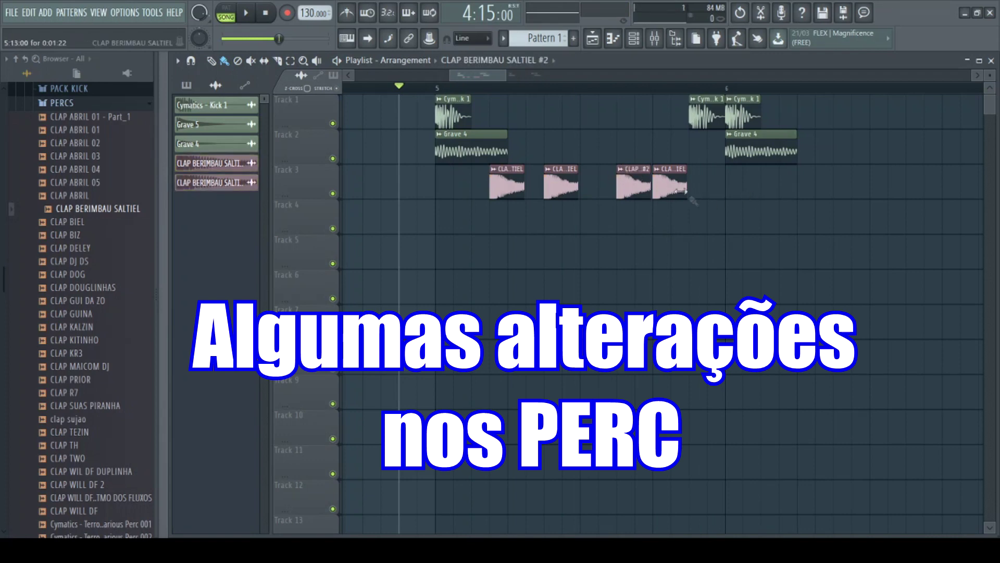
# Replace the clap clip at 5:13 on Track 3 with CLAP BERIMBAU SALTIEL #2.
pyautogui.rightClick(658, 189)
pyautogui.click(636, 187)
pyautogui.click(661, 185)
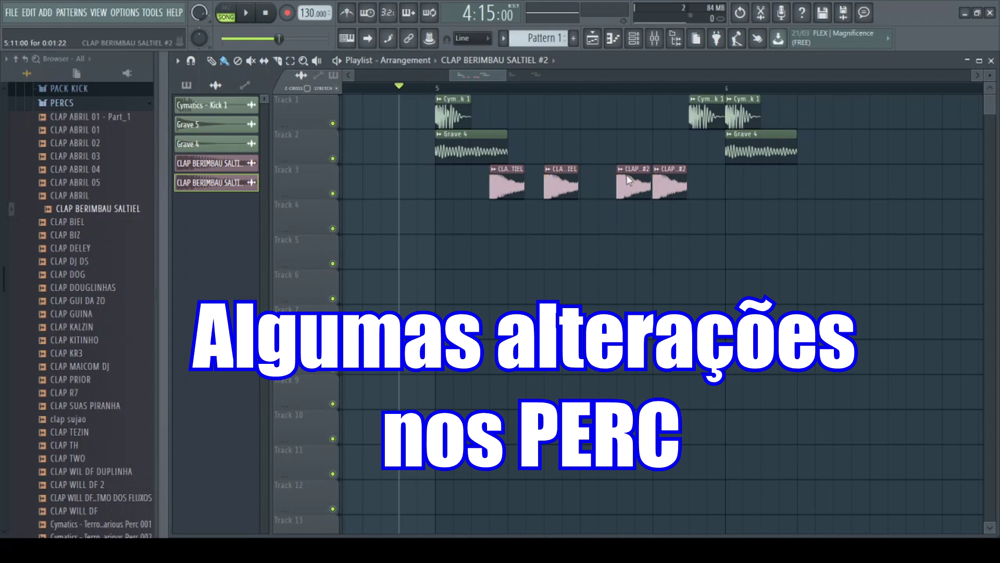
# Set the time-stretching pitch of CLAP BERIMBAU SALTIEL #2 to +400 cents and play the beat.
pyautogui.doubleClick(631, 184)
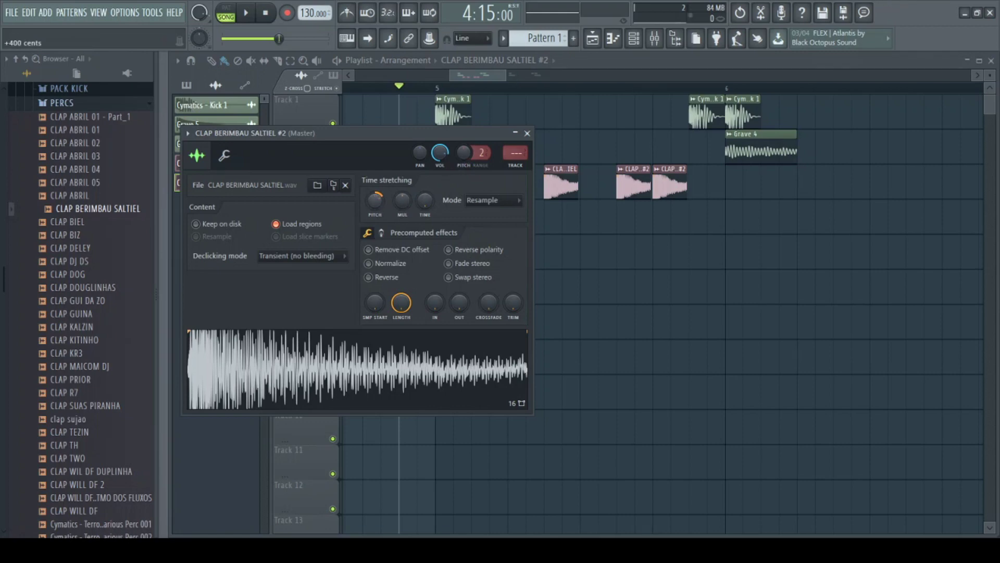
pyautogui.moveTo(376, 200); pyautogui.dragTo(375, 183)
pyautogui.click(527, 133)
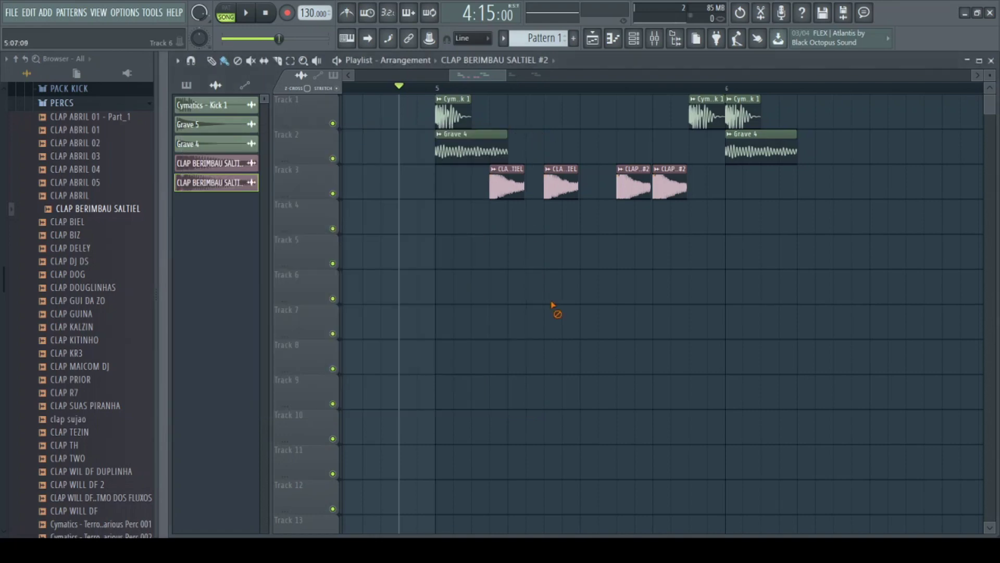
pyautogui.press('space')
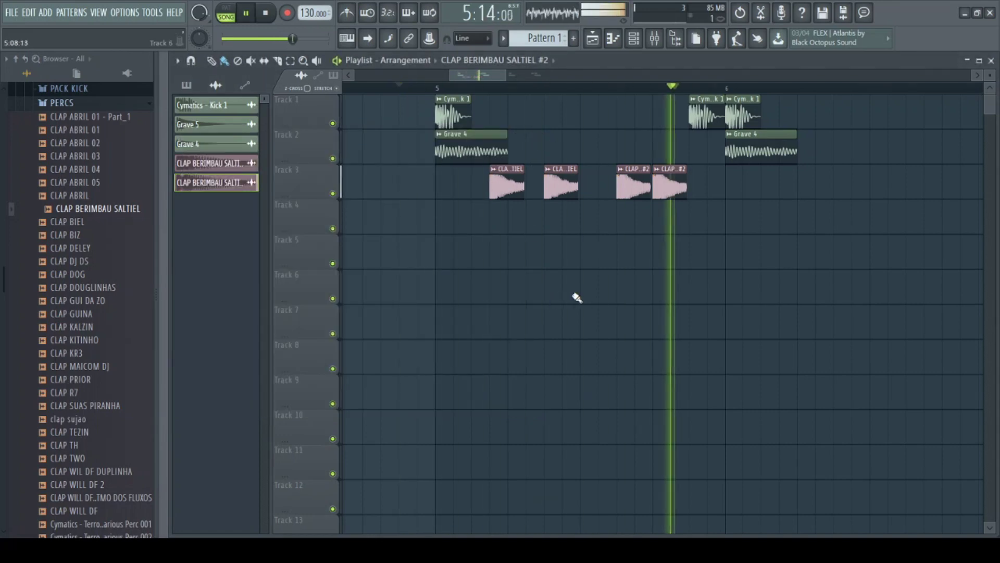
pyautogui.press('space')
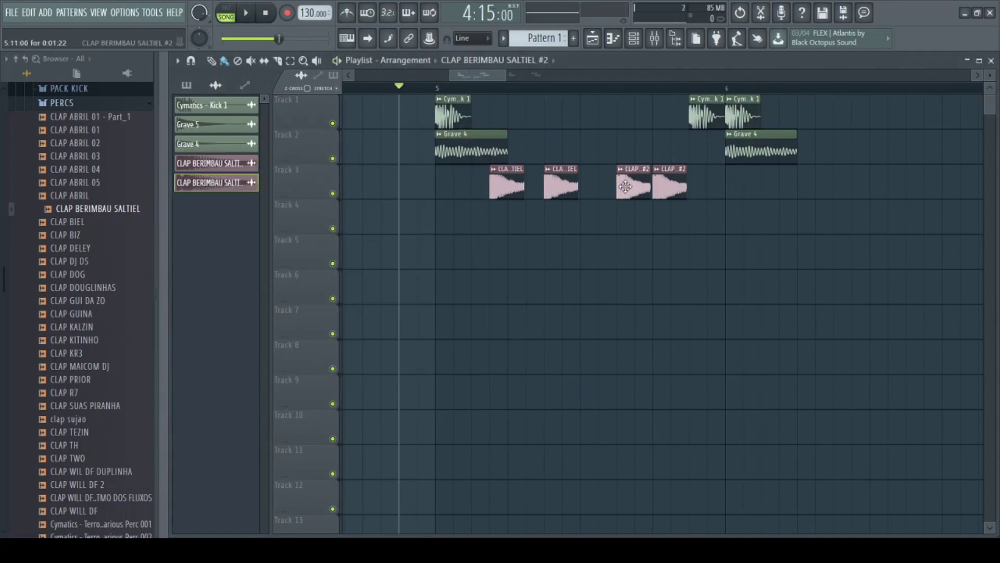
# Try lower time-stretching pitches on CLAP BERIMBAU SALTIEL #2, ending slightly below the original pitch, while playing the beat.
pyautogui.doubleClick(626, 186)
pyautogui.press('space')
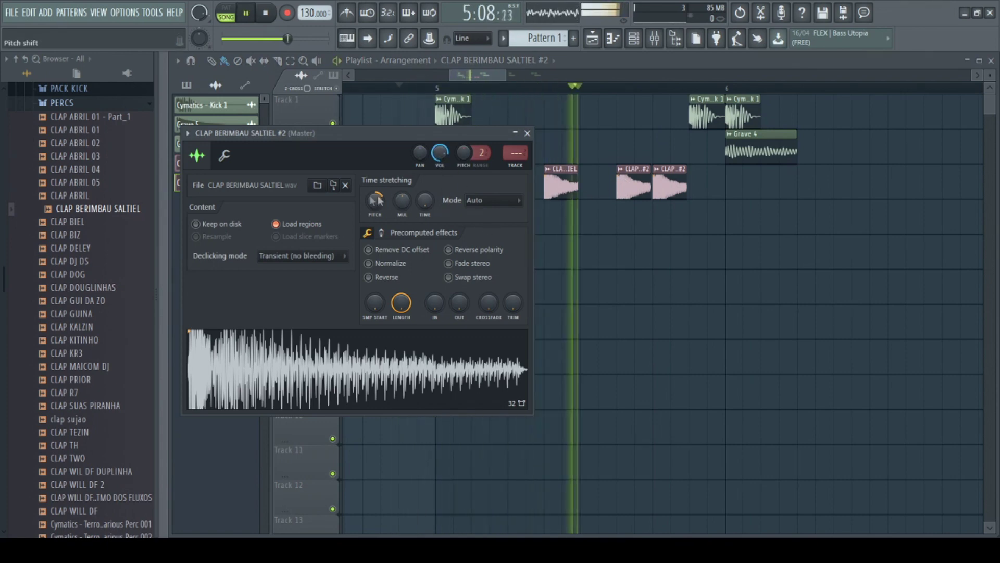
pyautogui.moveTo(377, 202); pyautogui.dragTo(376, 216)
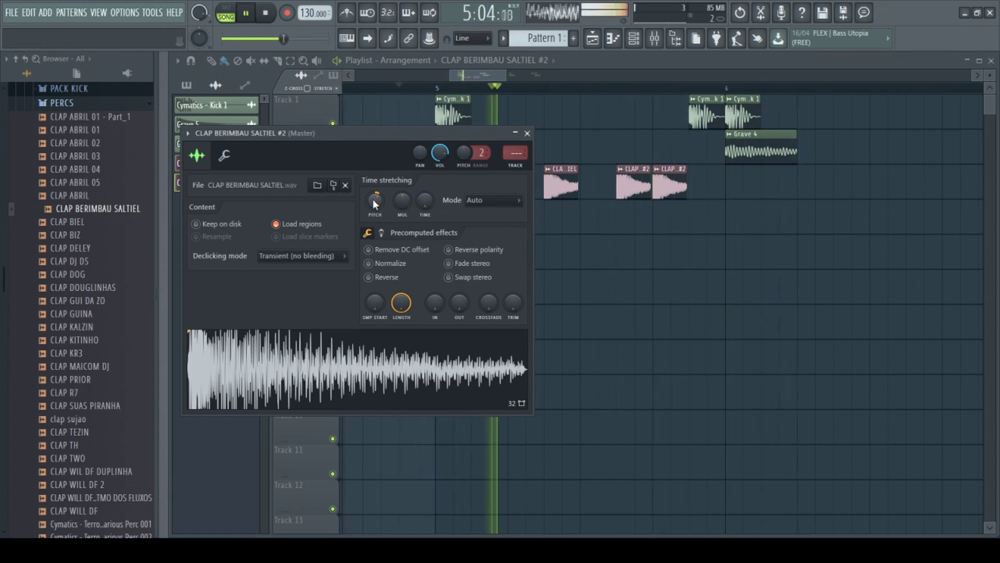
pyautogui.press('space')
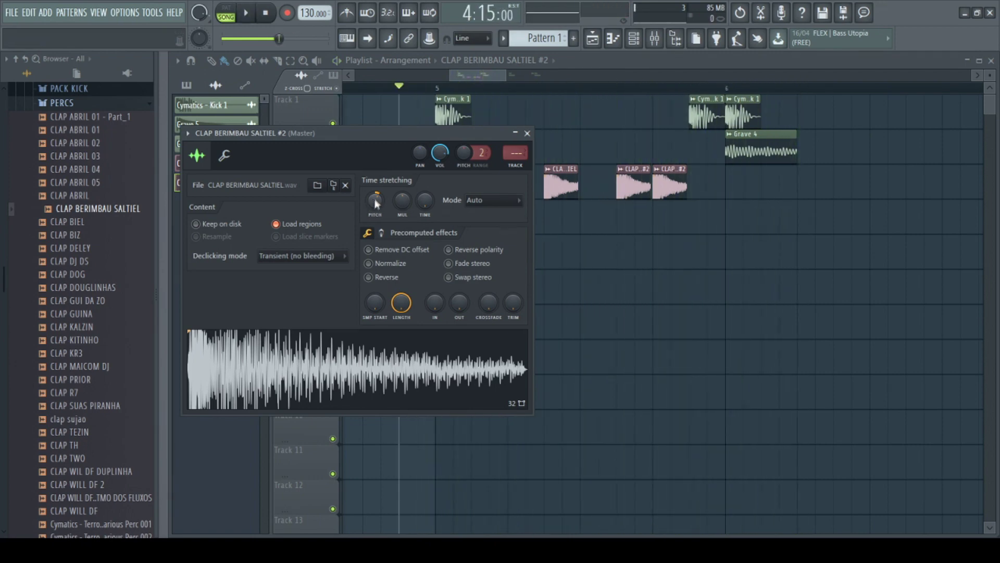
pyautogui.press('space')
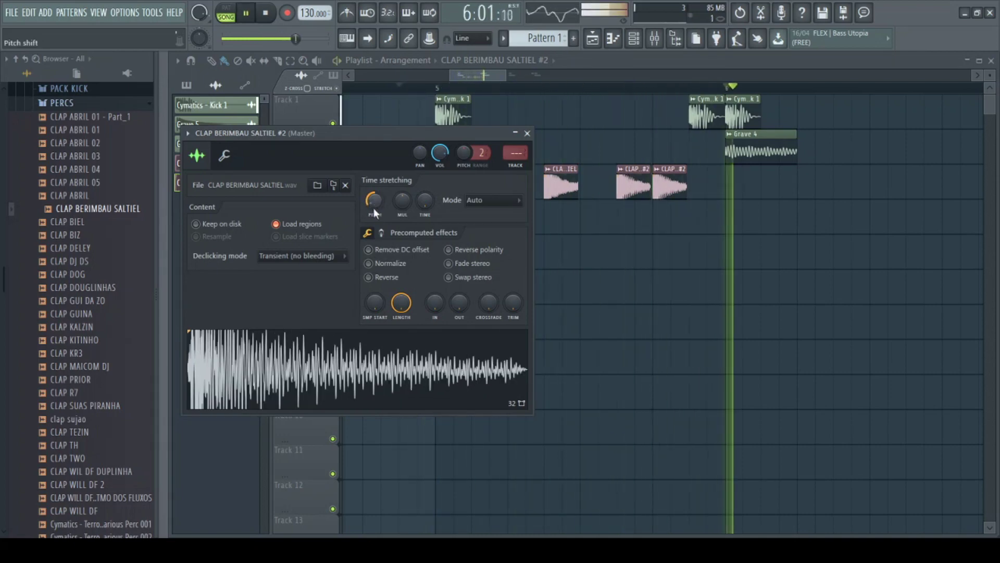
pyautogui.press('space')
pyautogui.press('space')
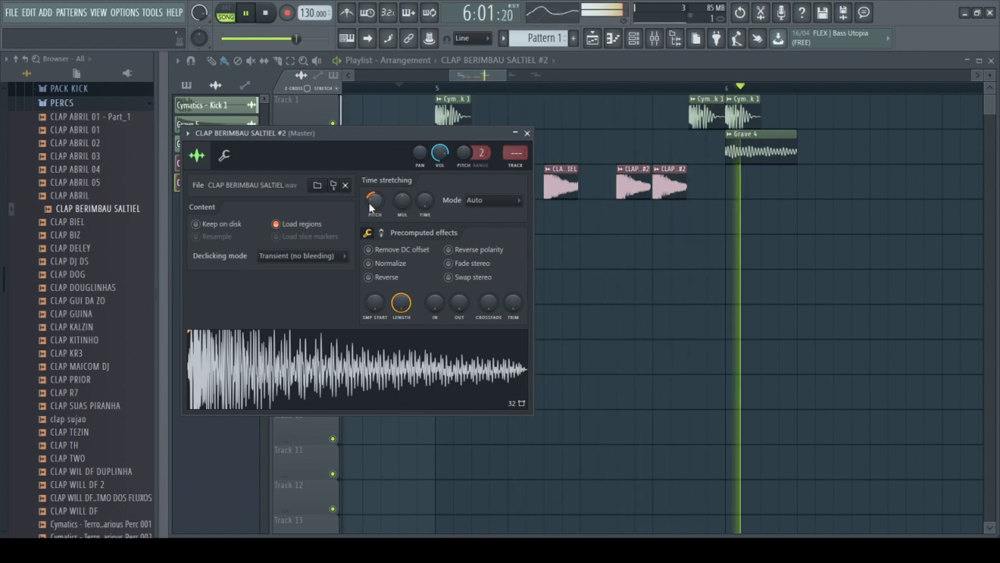
pyautogui.moveTo(373, 200); pyautogui.dragTo(373, 199)
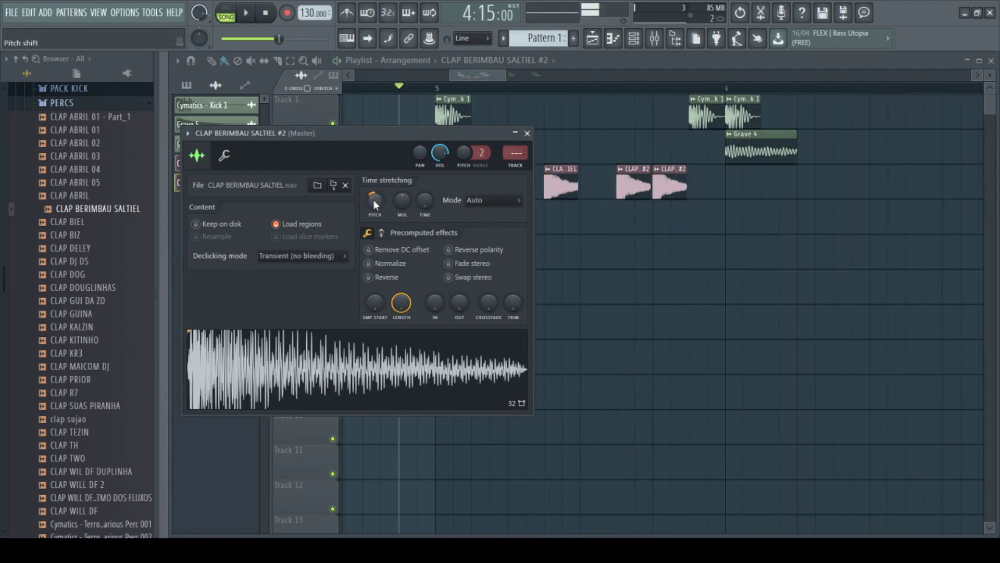
pyautogui.press('space')
# Lower the original CLAP BERIMBAU SALTIEL's pitch to -500 cents, audition it with the beat, and raise it slightly.
pyautogui.moveTo(356, 134); pyautogui.dragTo(696, 235)
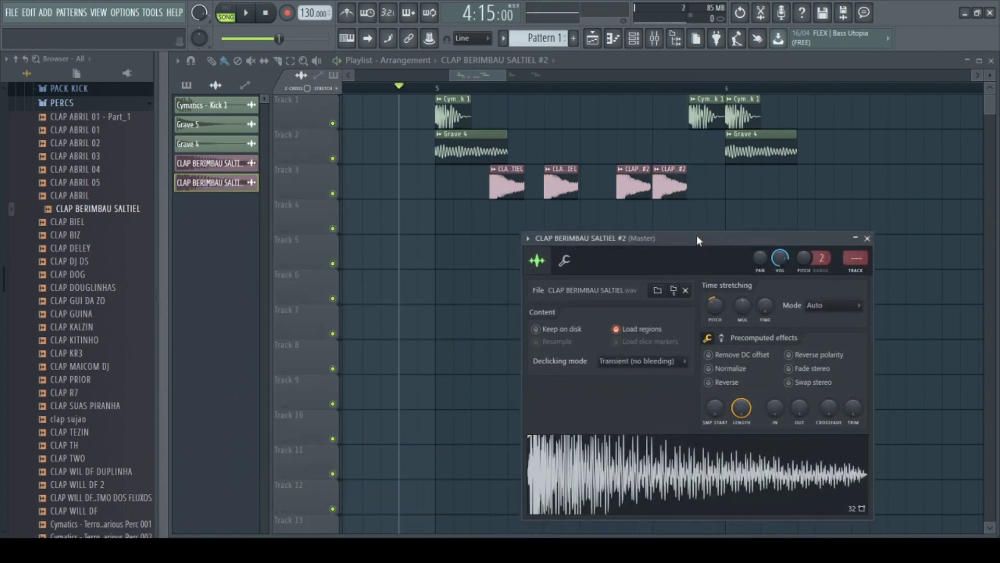
pyautogui.click(208, 163)
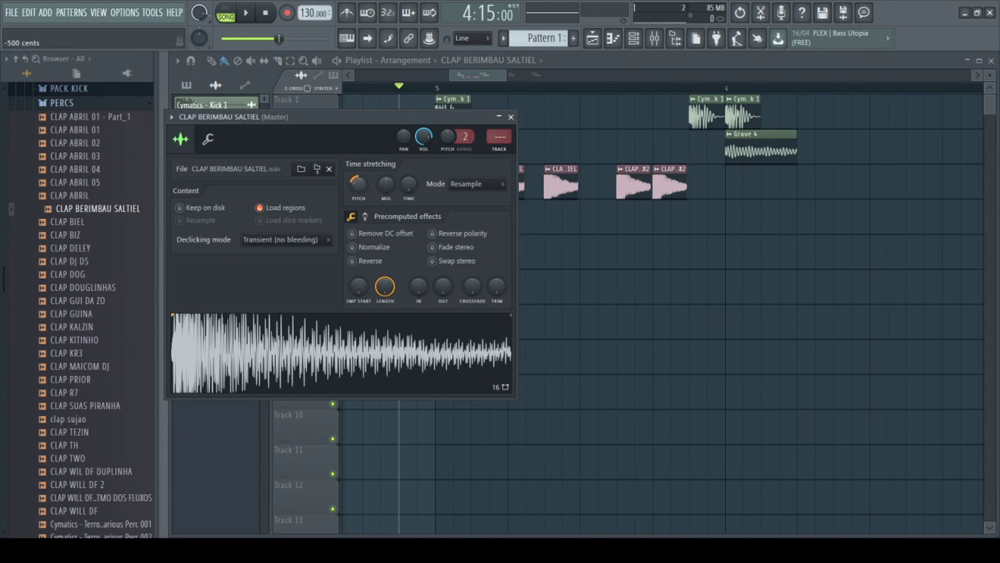
pyautogui.press('space')
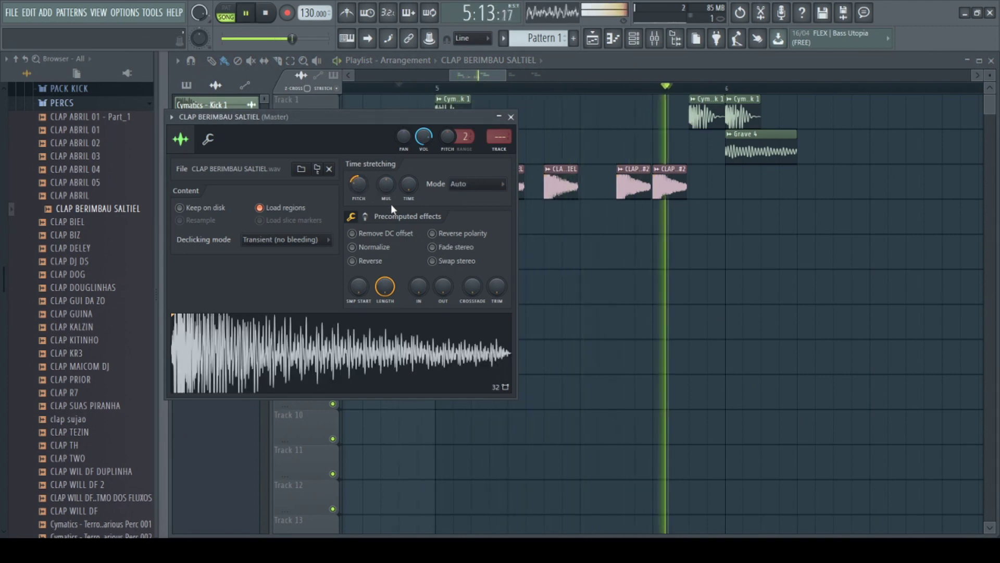
pyautogui.press('space')
pyautogui.moveTo(364, 190); pyautogui.dragTo(367, 187)
pyautogui.press('space')
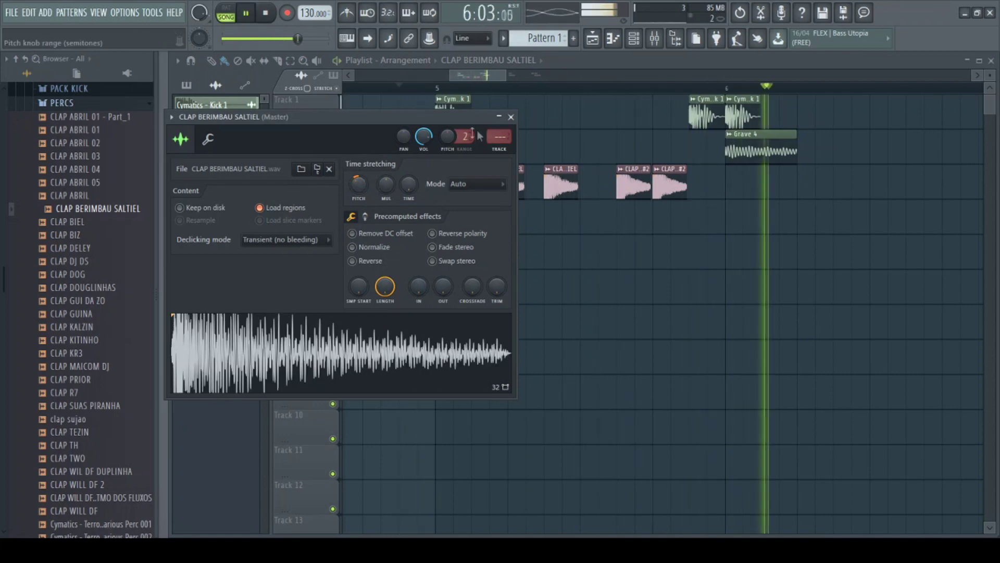
pyautogui.click(511, 117)
# Return the time-stretching pitch of CLAP BERIMBAU SALTIEL #2 to neutral and play the beat.
pyautogui.doubleClick(627, 183)
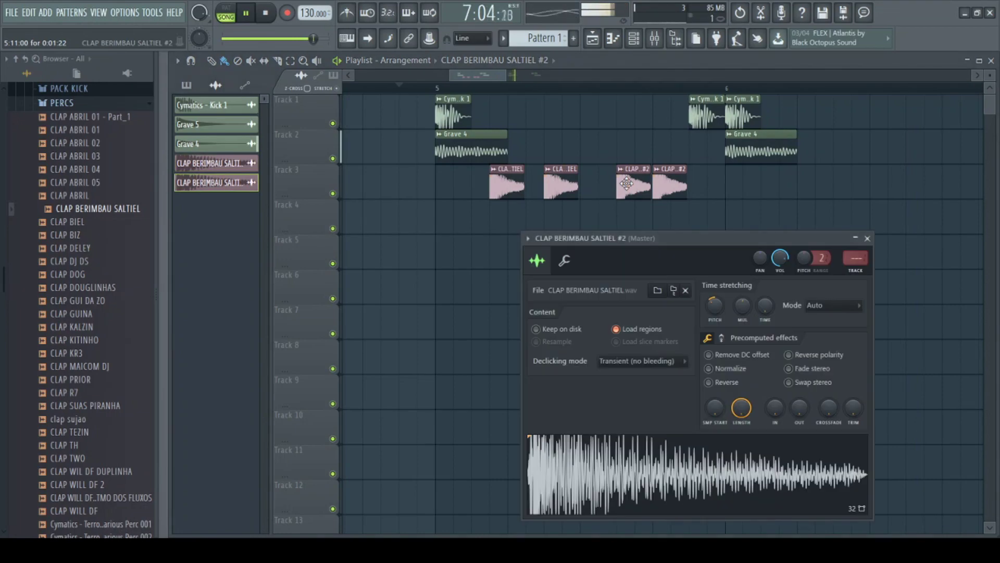
pyautogui.press('space')
pyautogui.moveTo(713, 305); pyautogui.dragTo(712, 319)
pyautogui.press('space')
pyautogui.press('space')
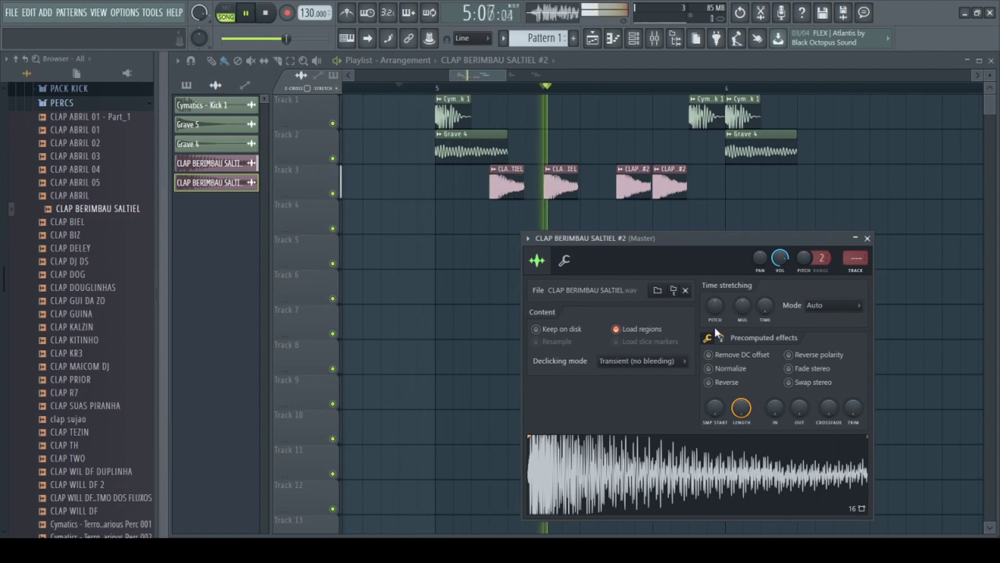
pyautogui.click(868, 238)
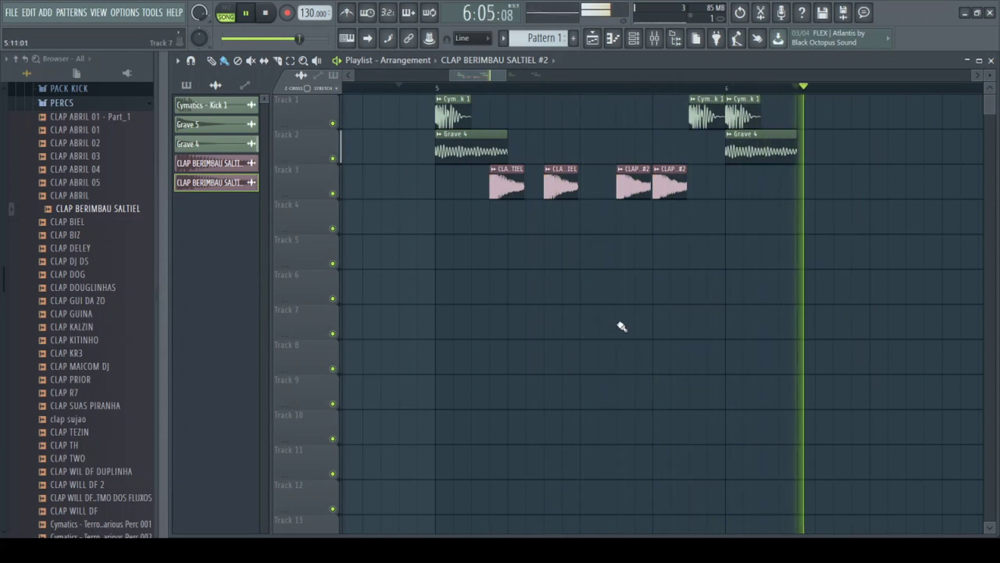
# Copy the four-clap pattern of bar 5 on Track 3 to bars 6 and 7, and play the arrangement.
pyautogui.scroll(-3, 586, 331)
pyautogui.press('space')
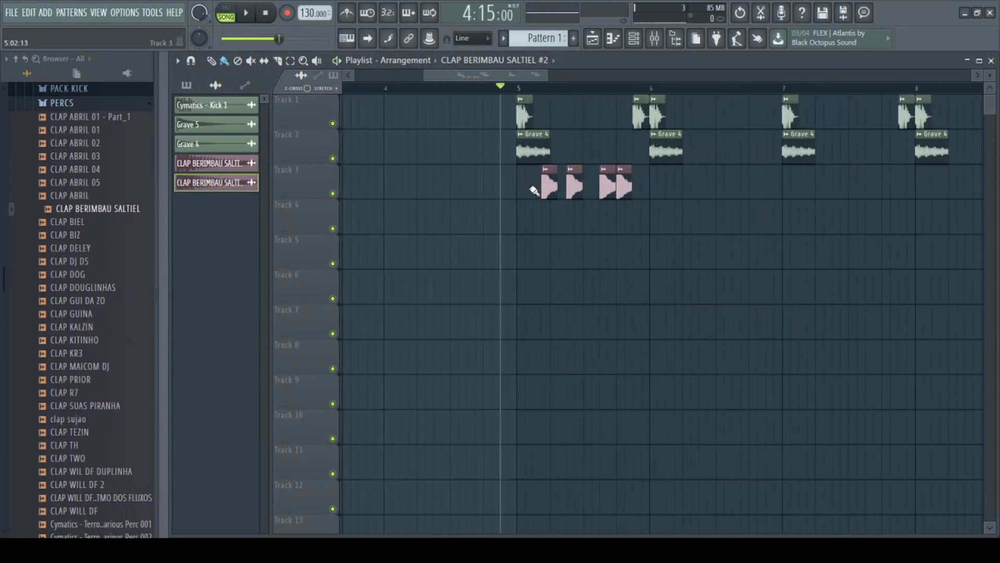
pyautogui.moveTo(538, 189); pyautogui.dragTo(662, 204)
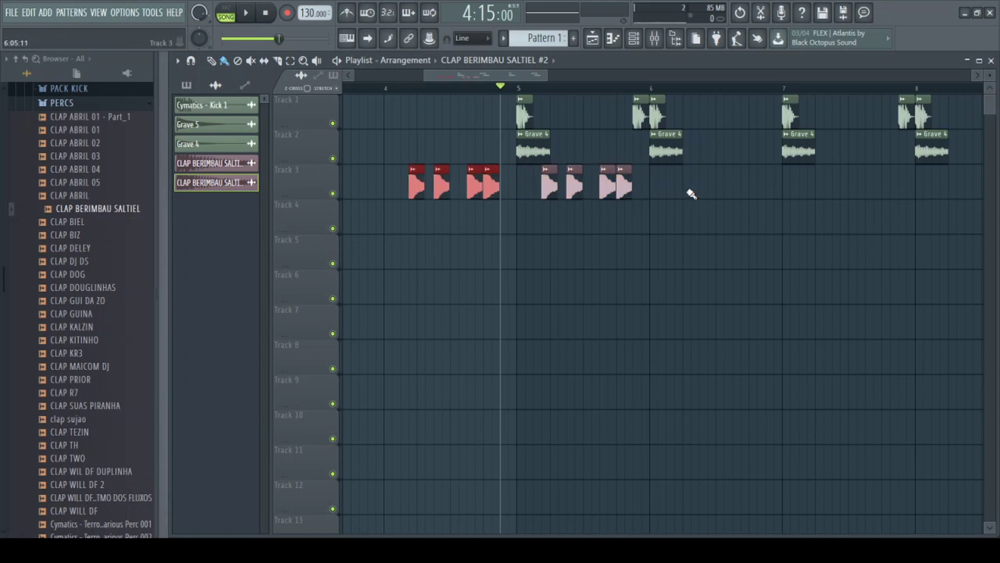
pyautogui.moveTo(490, 181); pyautogui.dragTo(763, 171)
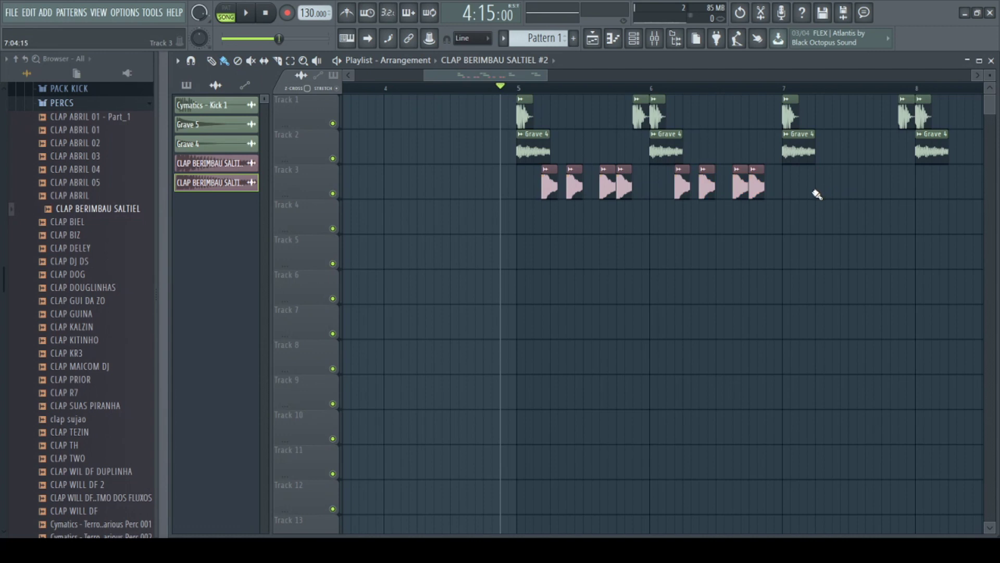
pyautogui.moveTo(492, 183); pyautogui.dragTo(892, 176)
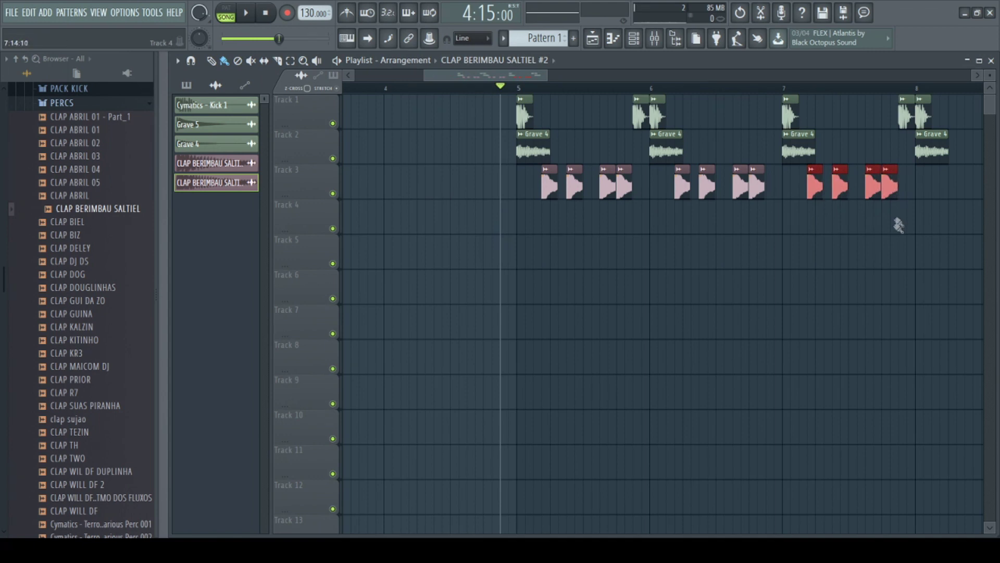
pyautogui.press('space')
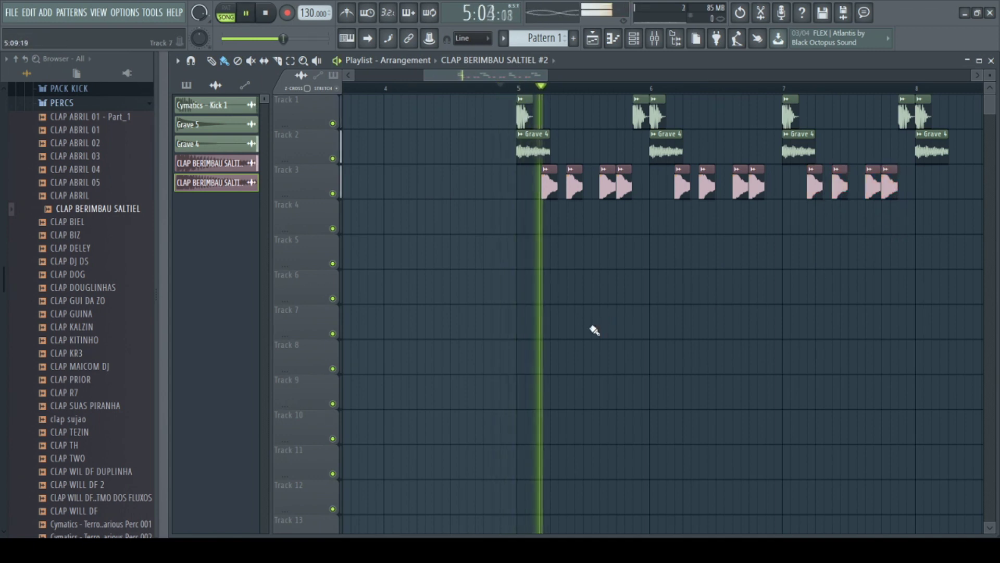
pyautogui.scroll(-2, 599, 332)
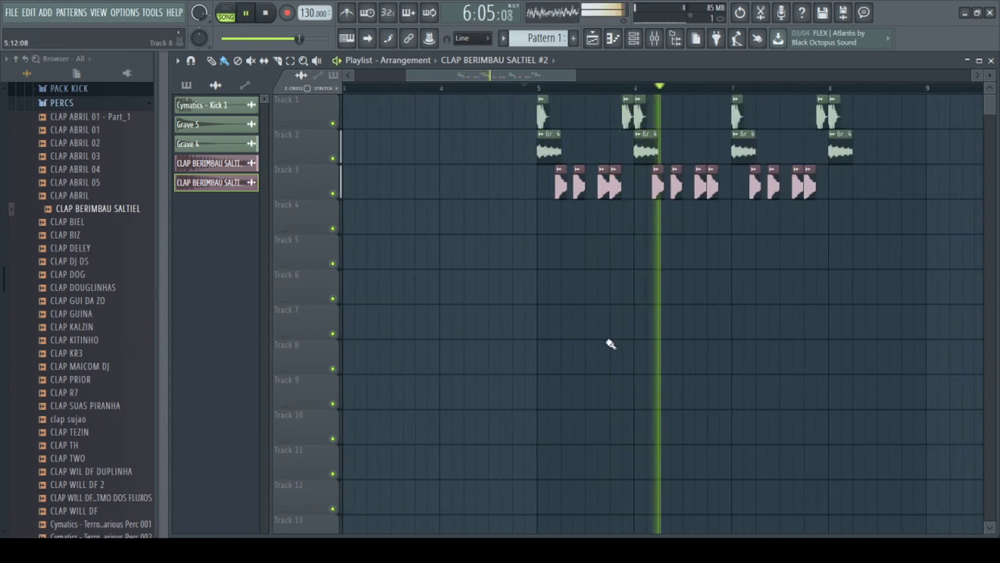
pyautogui.press('space')
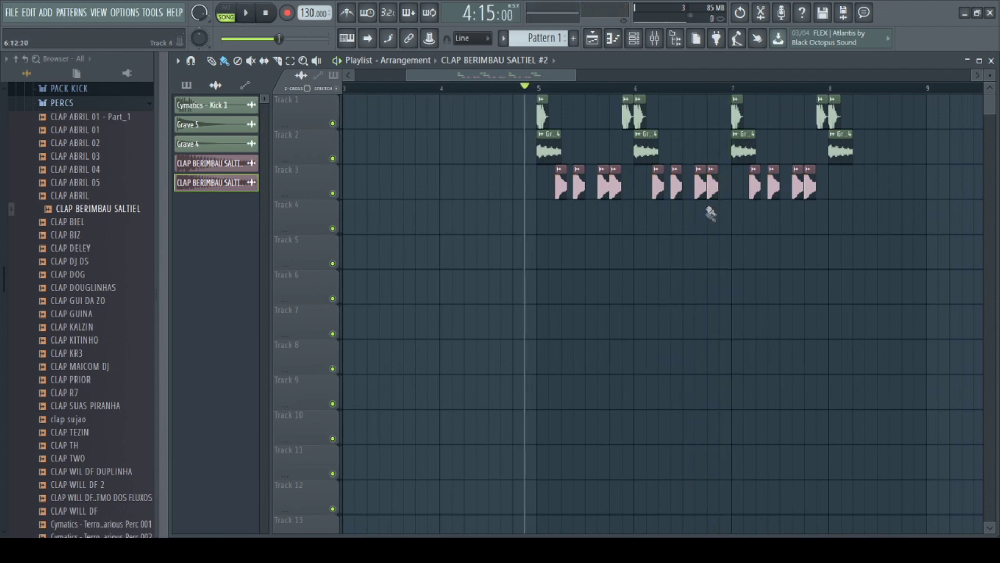
# Add an extra CLAP BERIMBAU SALTIEL #2 clip at 6:15 on Track 3 and play the arrangement.
pyautogui.press('space')
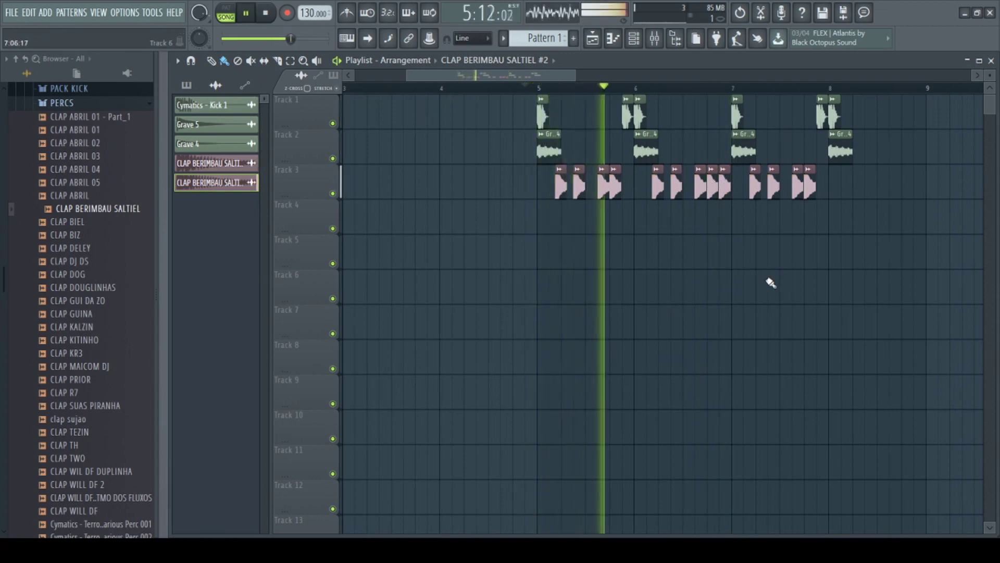
pyautogui.scroll(2, 745, 290)
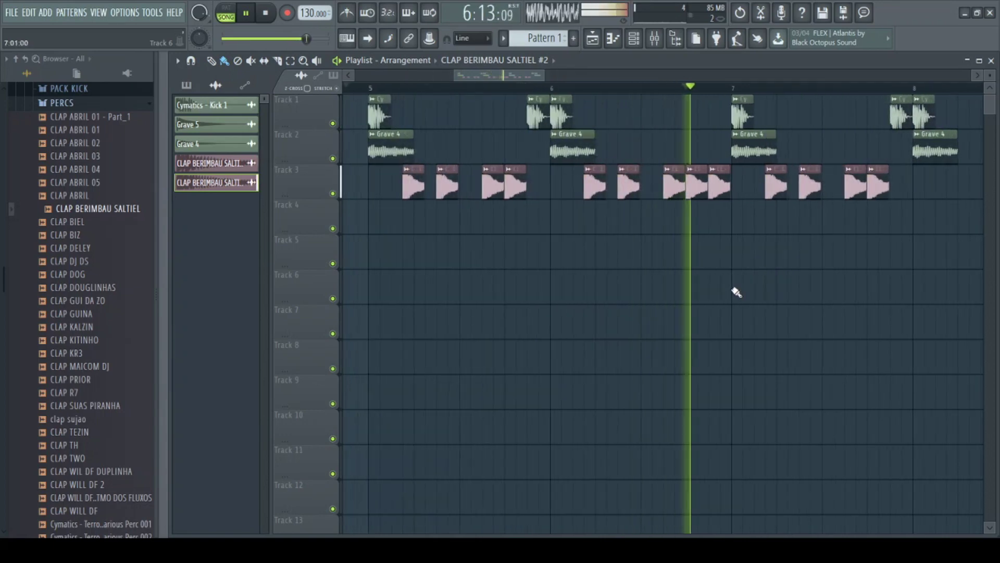
pyautogui.scroll(-1, 735, 291)
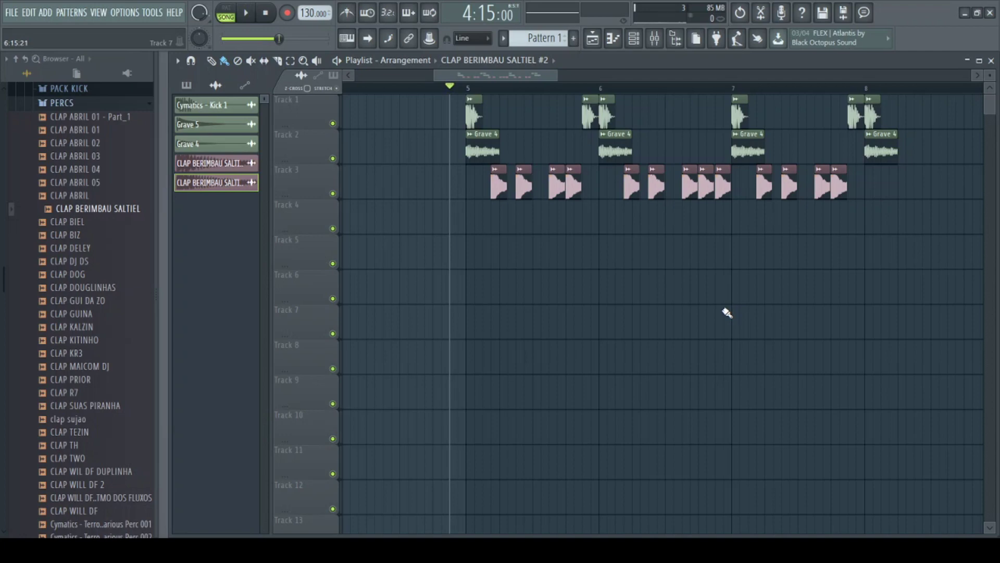
# Duplicate all kick, Grave and clap clips on Tracks 1 to 3 and place the copies from 9:02 onward.
pyautogui.scroll(-2, 719, 314)
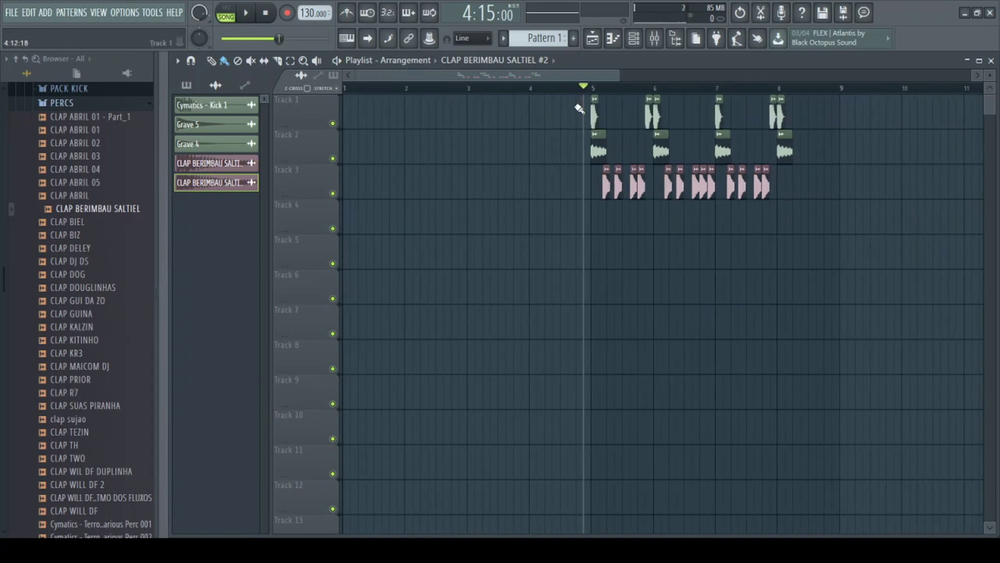
pyautogui.moveTo(575, 109); pyautogui.dragTo(861, 205)
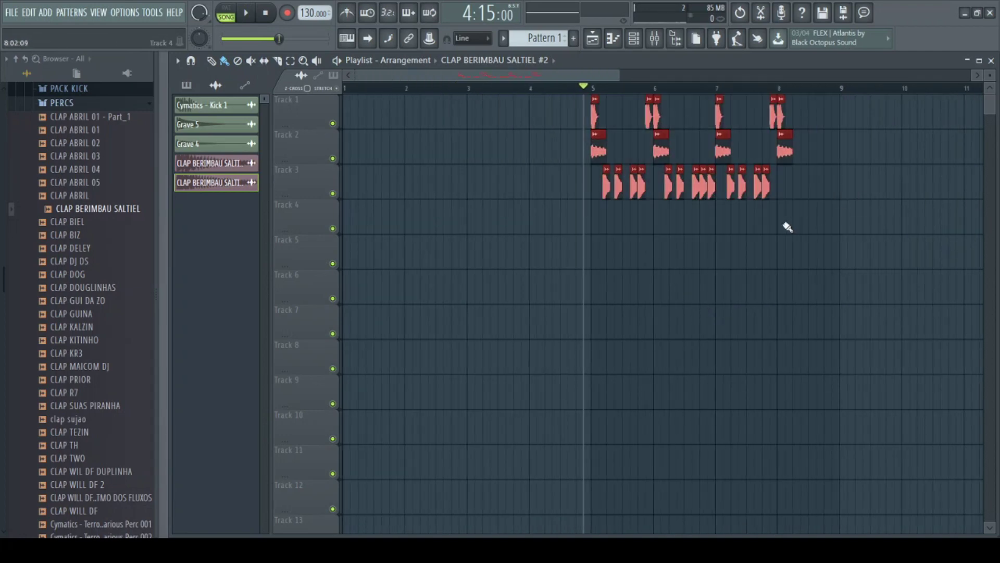
pyautogui.moveTo(523, 73); pyautogui.dragTo(614, 76)
pyautogui.hotkey('ctrl', 'b')
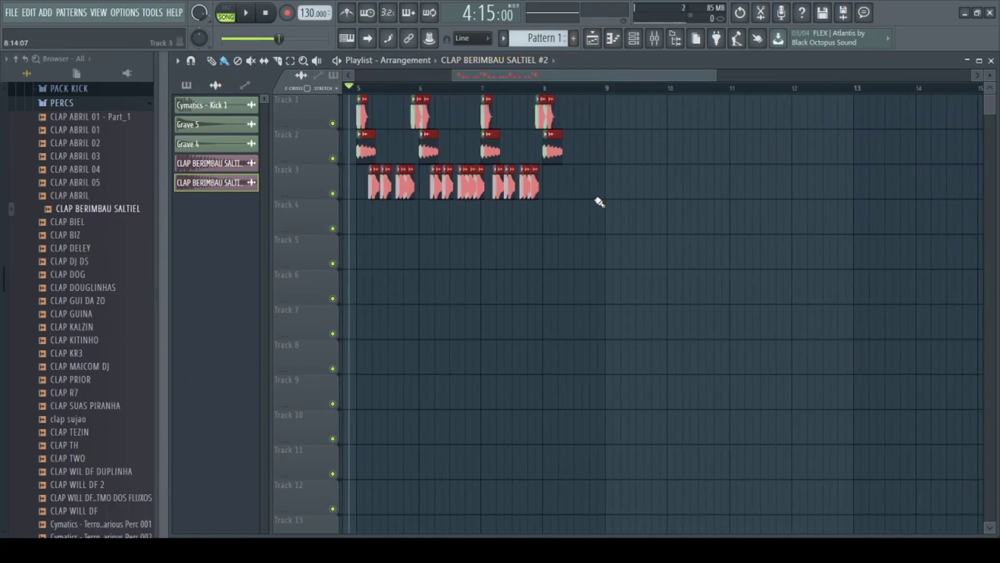
pyautogui.moveTo(557, 151); pyautogui.dragTo(783, 152)
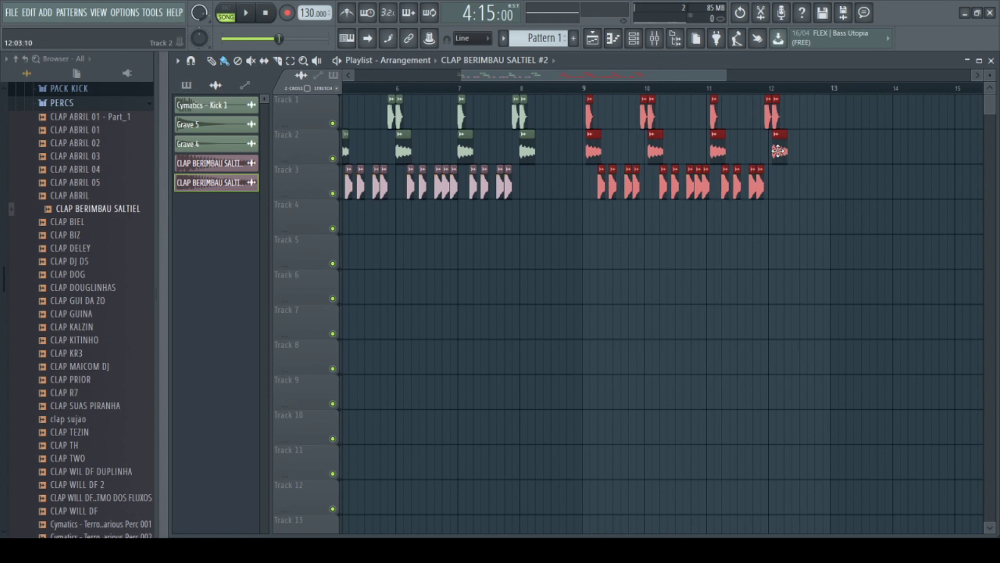
# Shift the copied block of clips one step earlier so that it starts exactly at bar 9.
pyautogui.scroll(3, 722, 198)
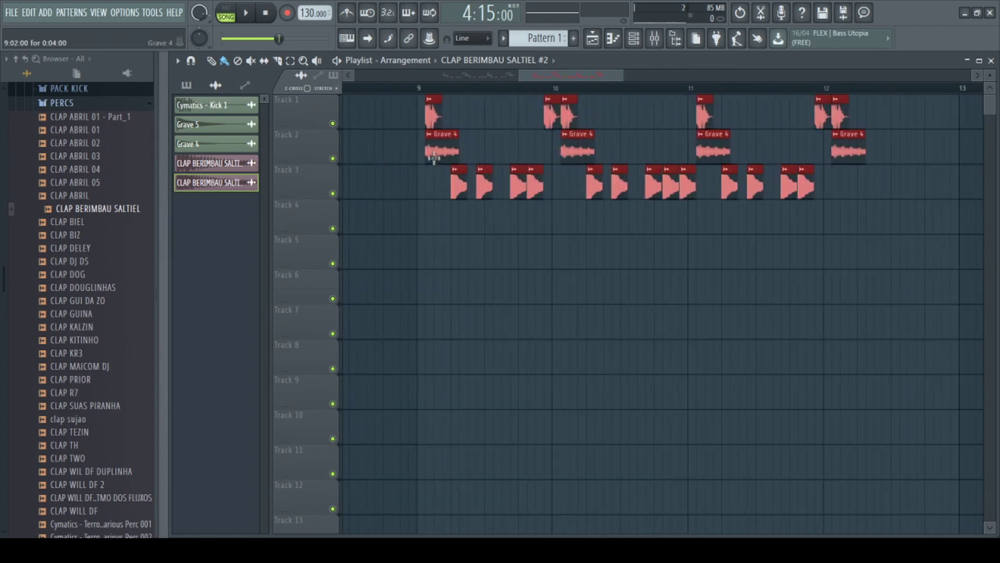
pyautogui.moveTo(437, 144); pyautogui.dragTo(433, 144)
pyautogui.scroll(-3, 445, 228)
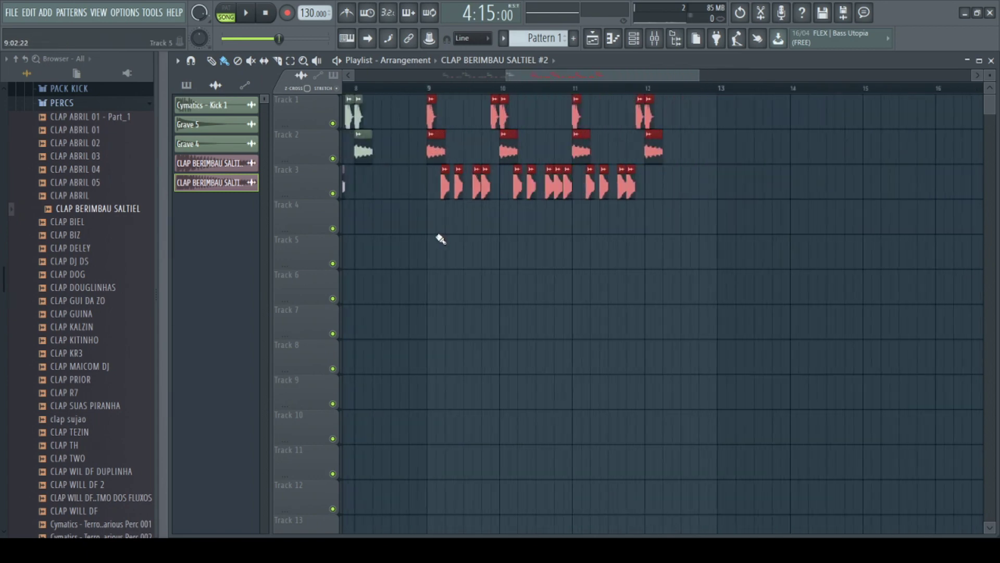
pyautogui.moveTo(589, 77); pyautogui.dragTo(530, 80)
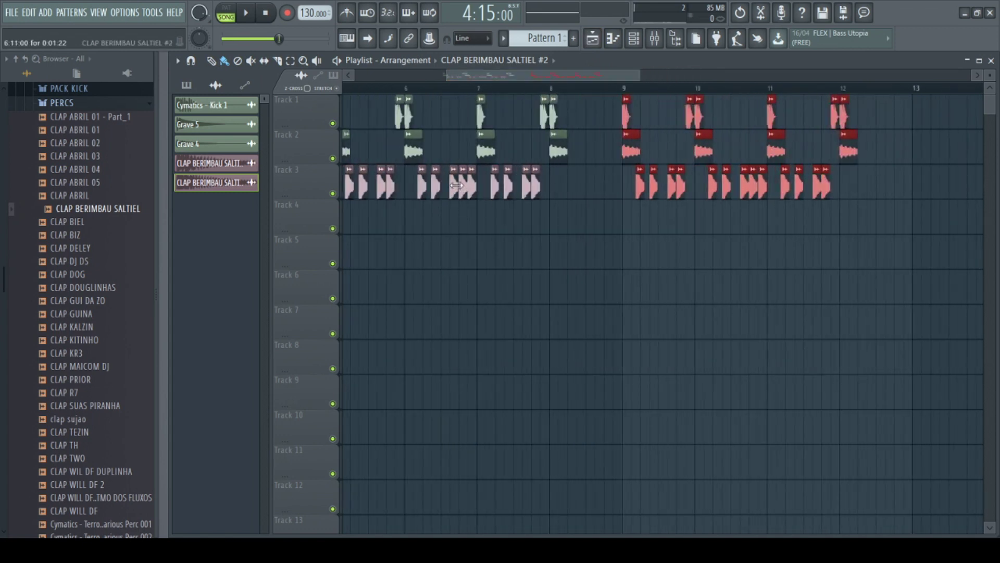
# Copy the five-clap pattern of bar 6 on Track 3 to bar 8 and play the arrangement.
pyautogui.click(409, 179)
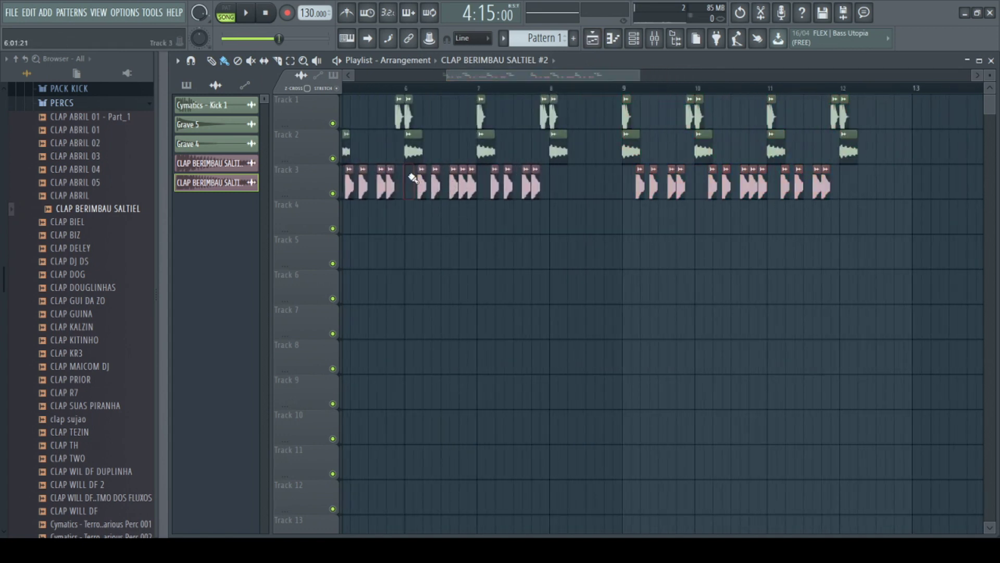
pyautogui.moveTo(471, 196); pyautogui.dragTo(474, 196)
pyautogui.moveTo(399, 187); pyautogui.dragTo(623, 184)
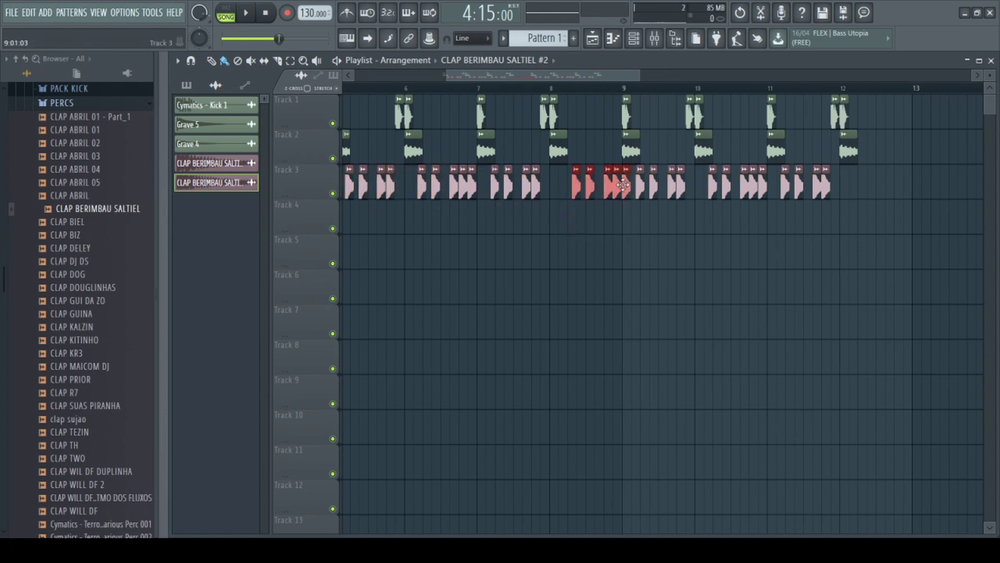
pyautogui.scroll(5, 608, 215)
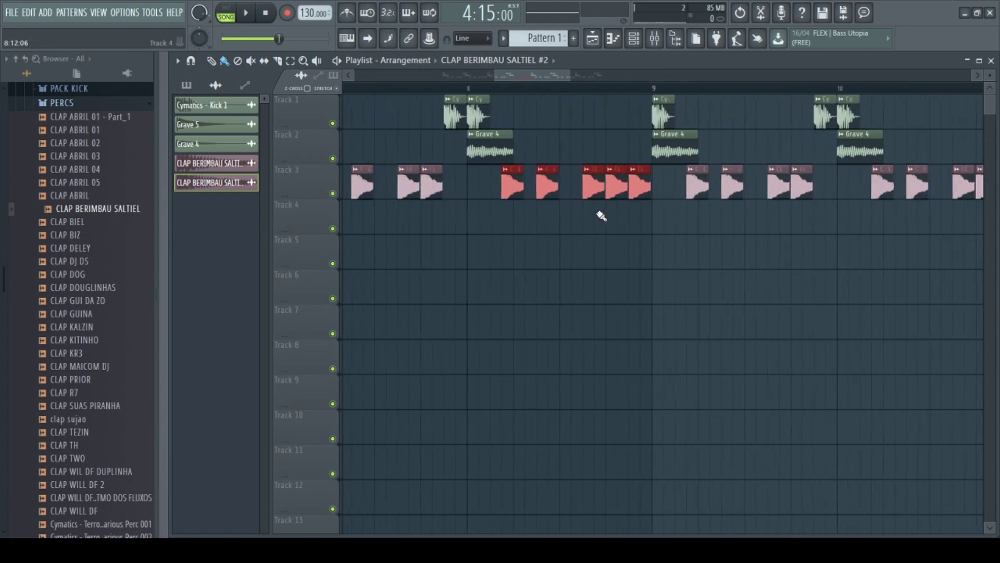
pyautogui.scroll(2, 601, 216)
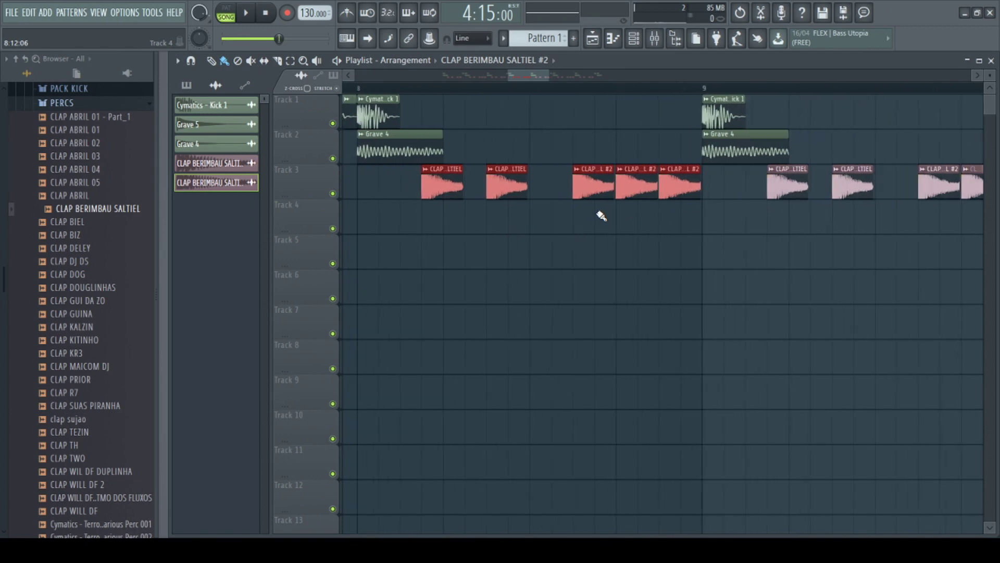
pyautogui.scroll(-8, 602, 216)
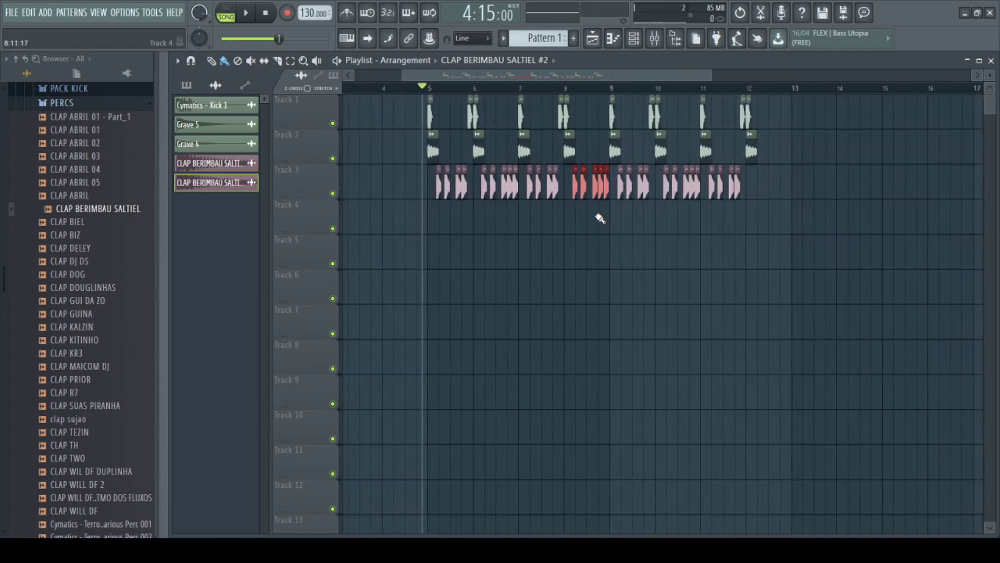
pyautogui.scroll(-4, 568, 250)
pyautogui.press('space')
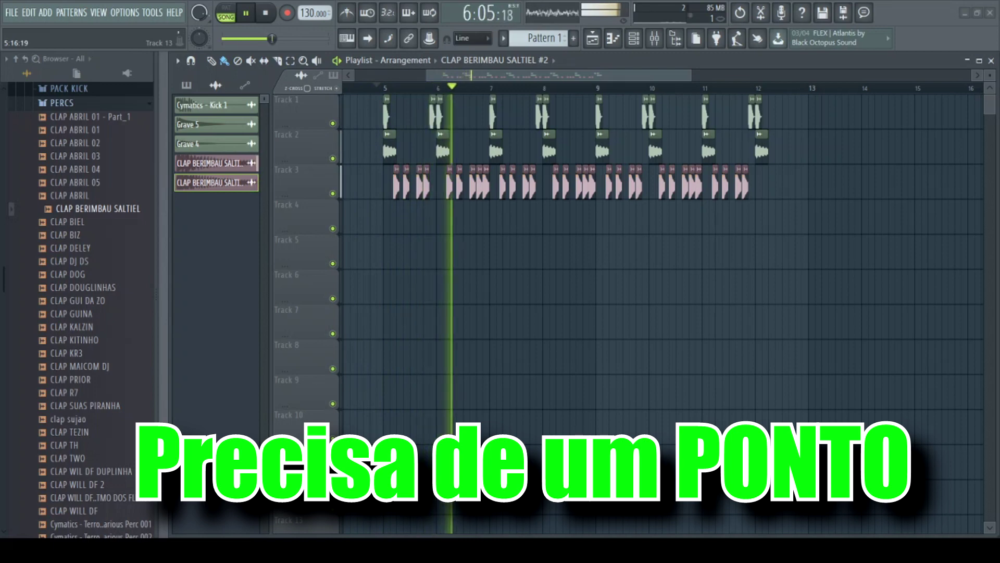
pyautogui.press('space')
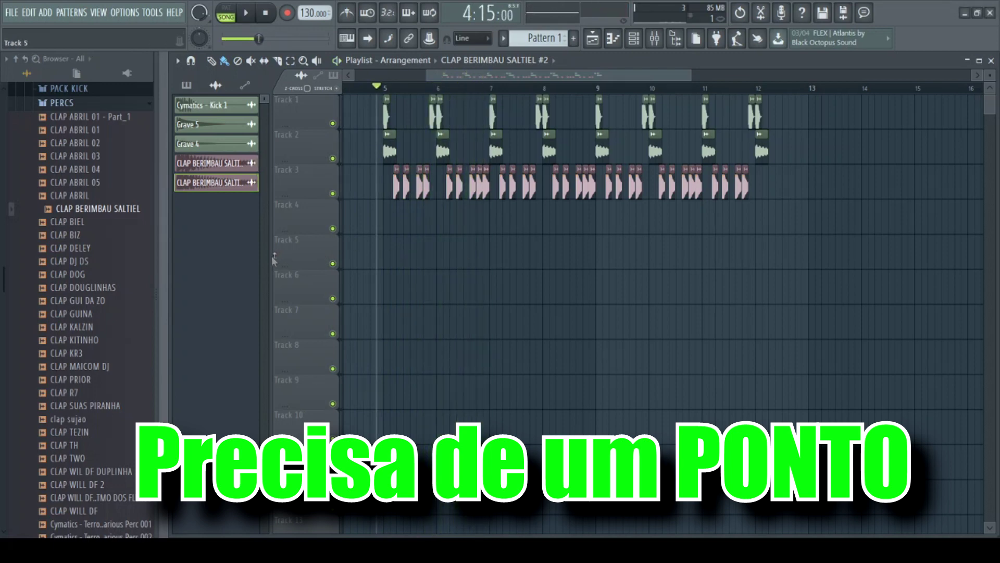
pyautogui.press('space')
pyautogui.press('space')
# Open the VOCAL folder of funk samples and preview 5 SEGUNDO DA PUTARIA and the ACAPELA - MC DANNY sample.
pyautogui.scroll(6, 105, 281)
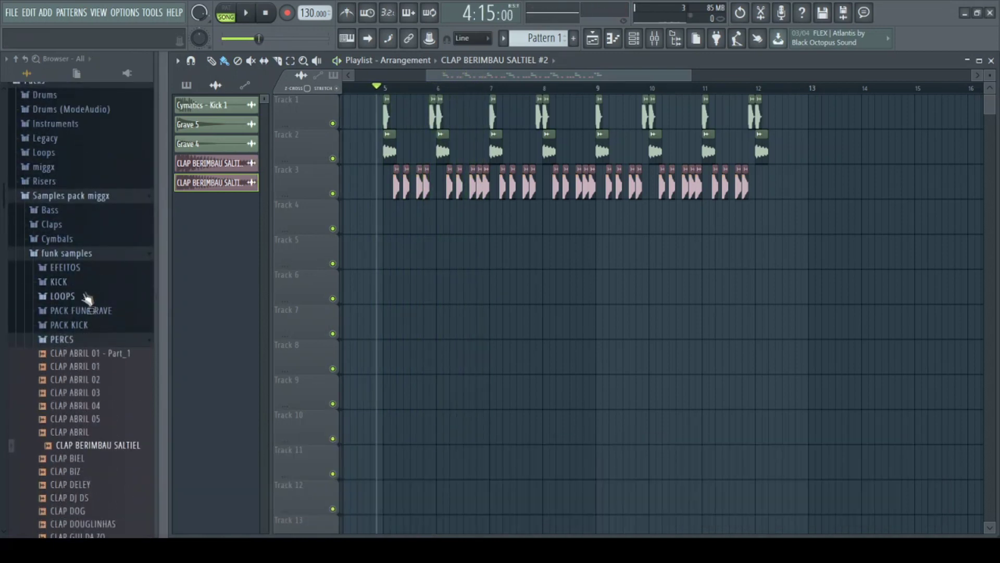
pyautogui.click(68, 341)
pyautogui.scroll(-6, 98, 312)
pyautogui.scroll(2, 91, 299)
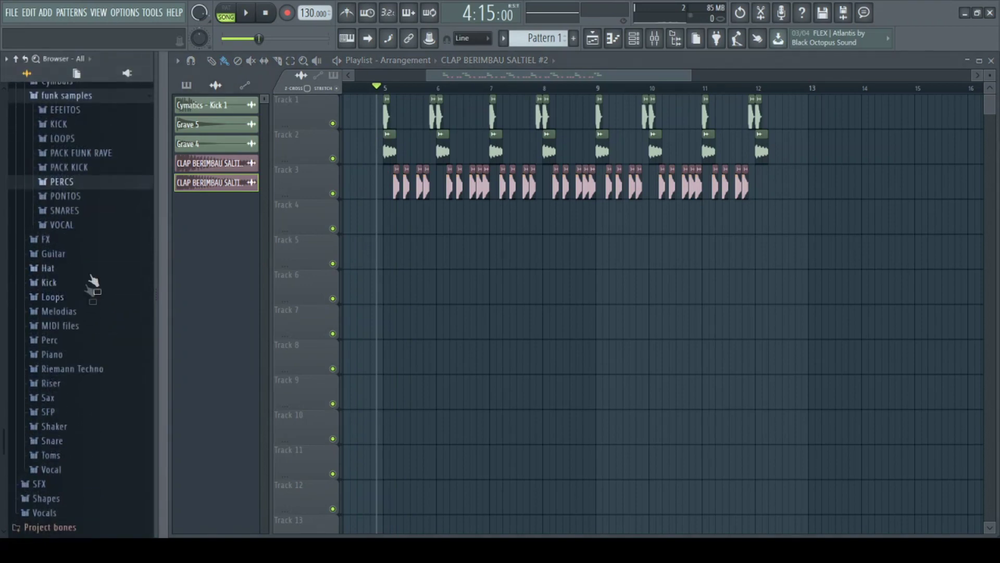
pyautogui.click(62, 227)
pyautogui.click(67, 171)
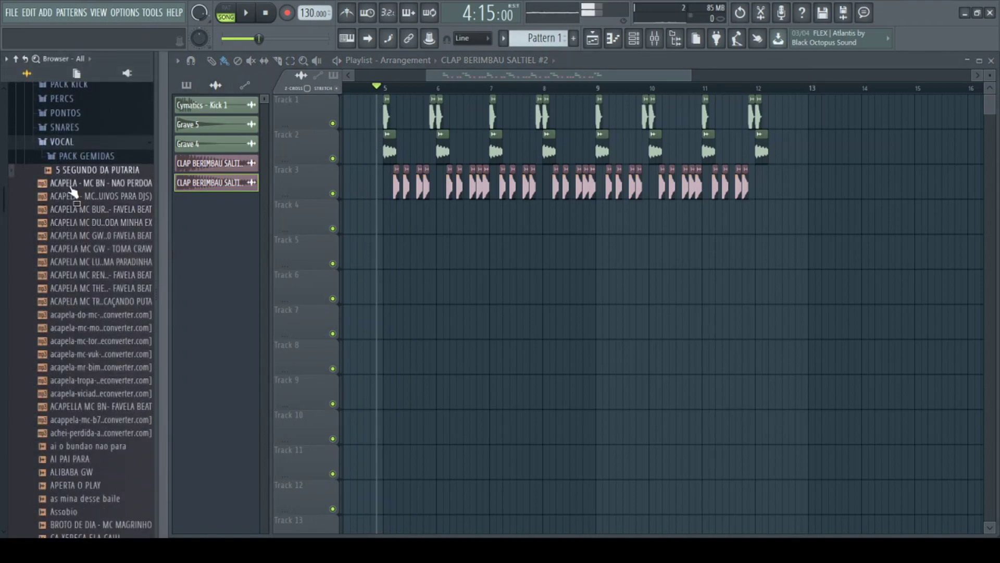
pyautogui.click(76, 198)
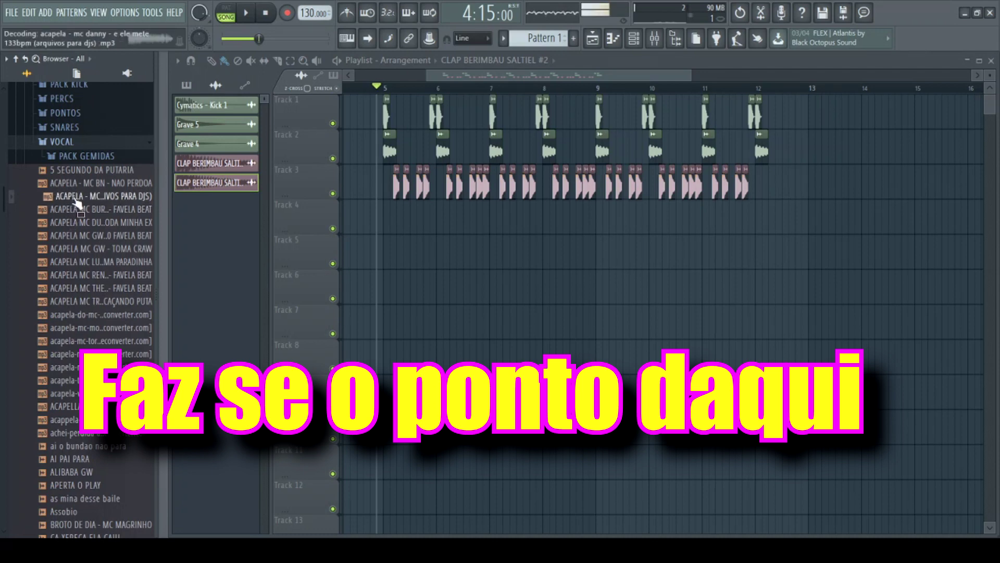
pyautogui.press('space')
pyautogui.press('space')
# Place the ACAPELA - MC DANNY - E ELE METE 133BPM sample at bar 5 on Track 5 and play it with the beat.
pyautogui.moveTo(73, 197); pyautogui.dragTo(384, 256)
pyautogui.scroll(5, 423, 278)
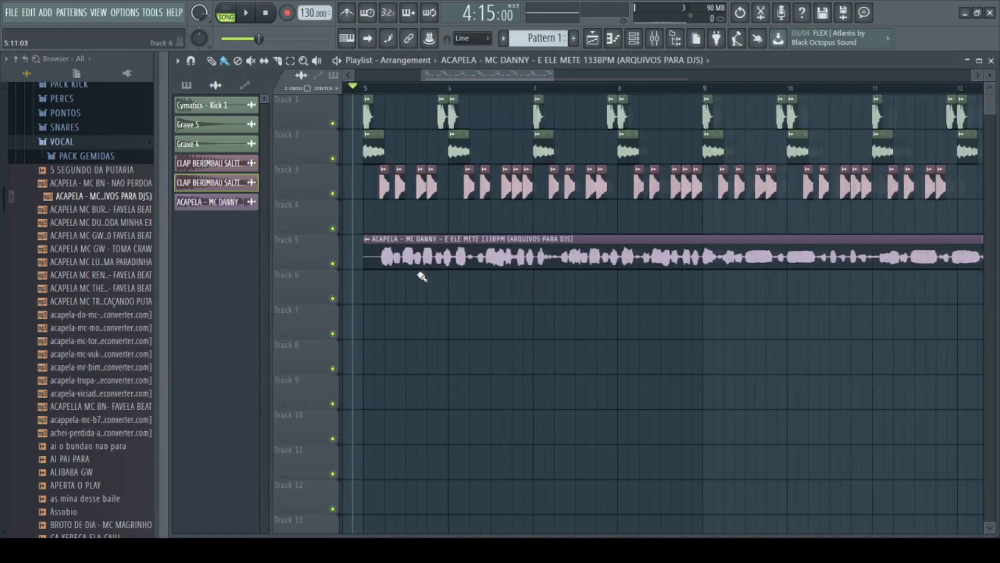
pyautogui.moveTo(459, 80); pyautogui.dragTo(447, 76)
pyautogui.scroll(2, 518, 278)
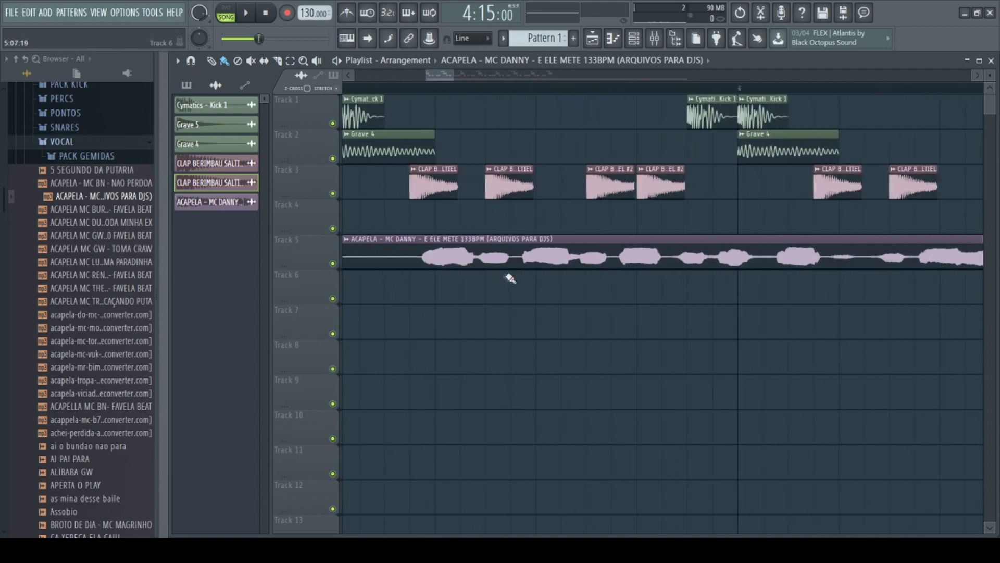
pyautogui.press('space')
pyautogui.press('space')
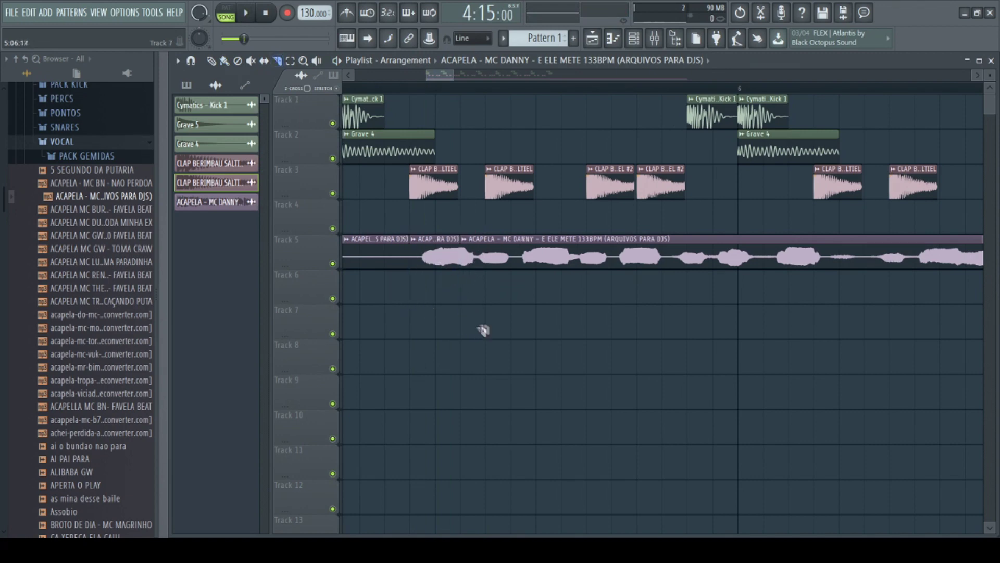
# Delete the acapella pieces on both sides of the short vocal slice on Track 5 and move the slice to 5:09.
pyautogui.rightClick(526, 263)
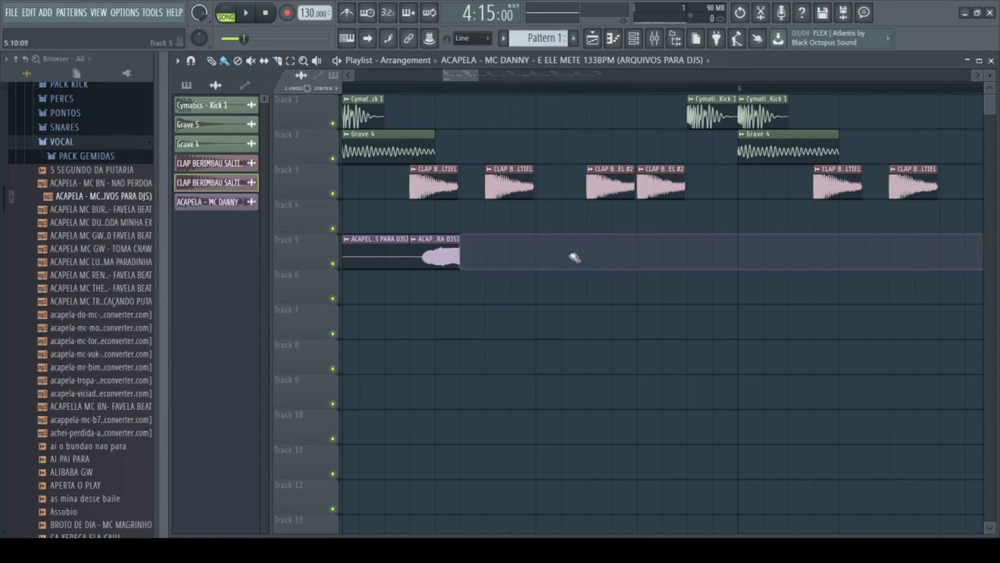
pyautogui.rightClick(384, 252)
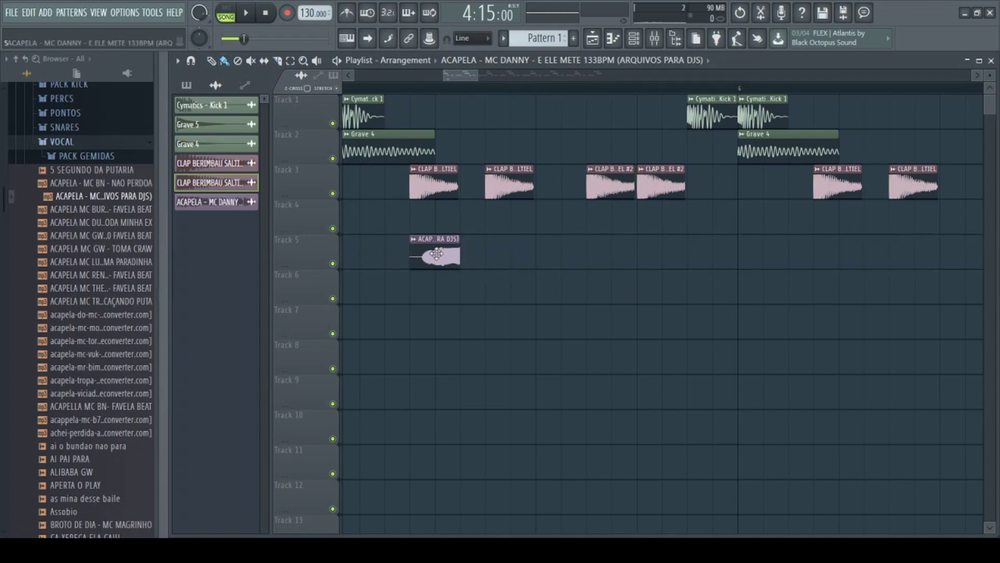
pyautogui.moveTo(448, 261); pyautogui.dragTo(557, 265)
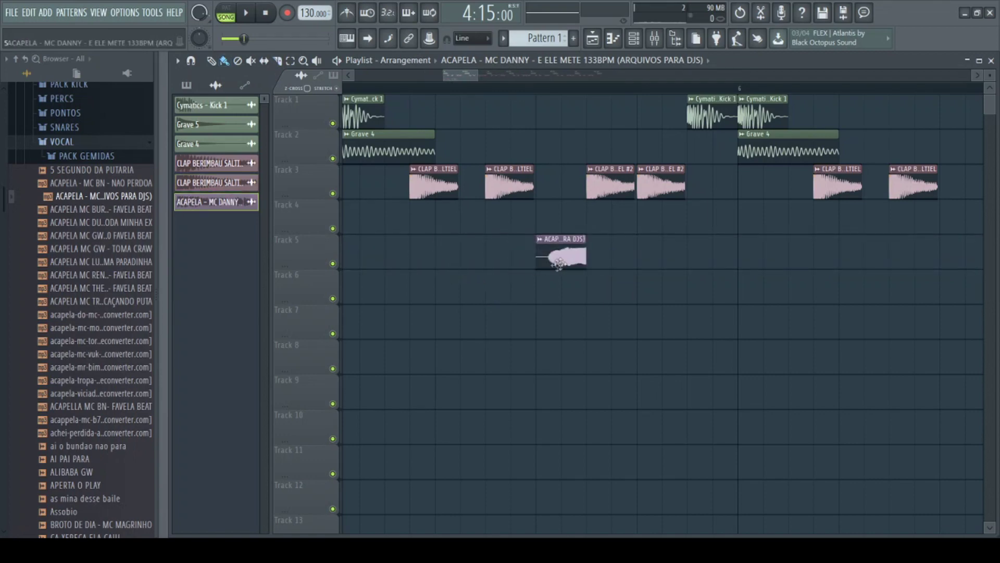
# Shift the vocal slice on Track 5 and cut off its silent beginning so it starts at 5:10, then play it from there.
pyautogui.scroll(6, 587, 285)
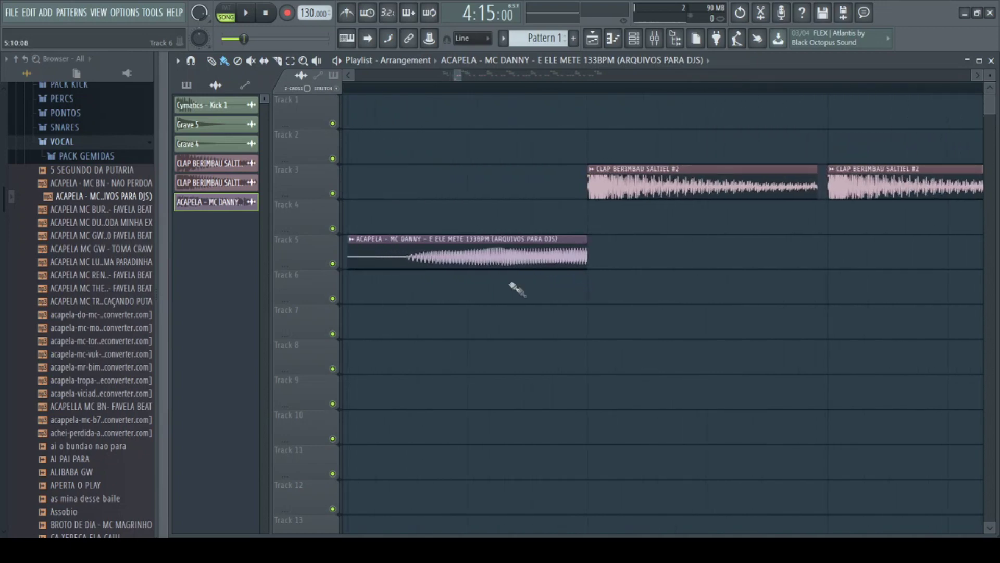
pyautogui.moveTo(494, 257); pyautogui.dragTo(559, 263)
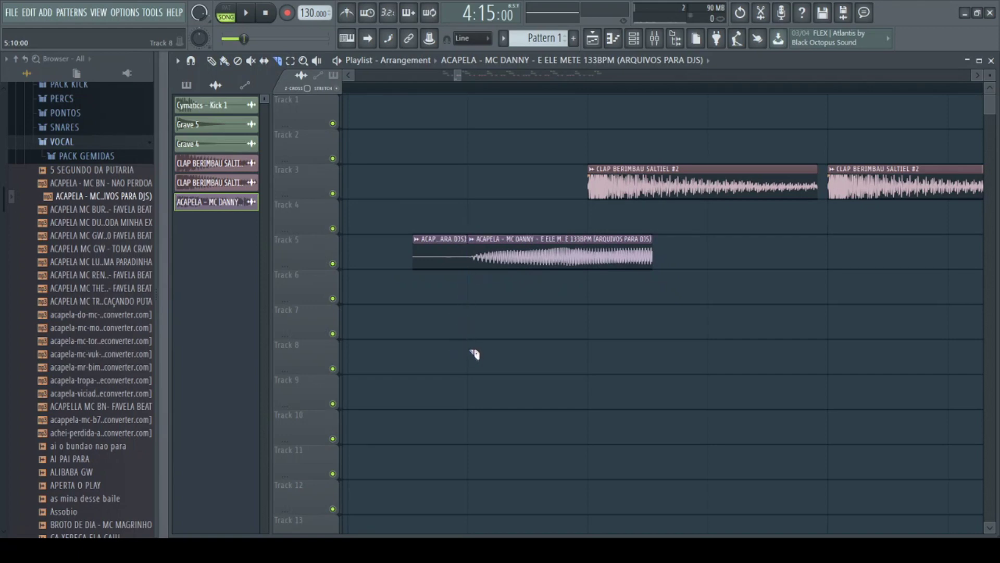
pyautogui.scroll(-8, 478, 349)
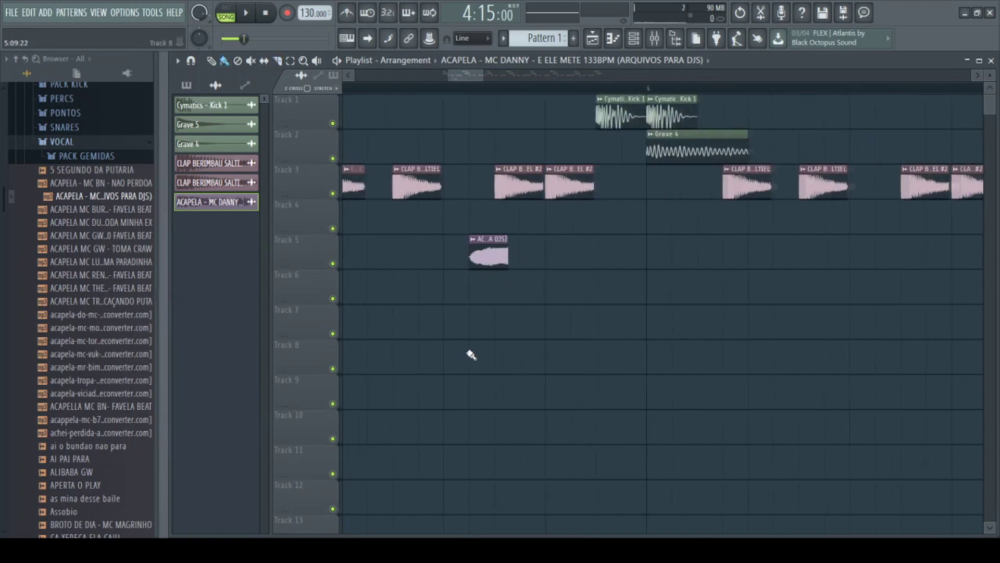
pyautogui.scroll(6, 478, 349)
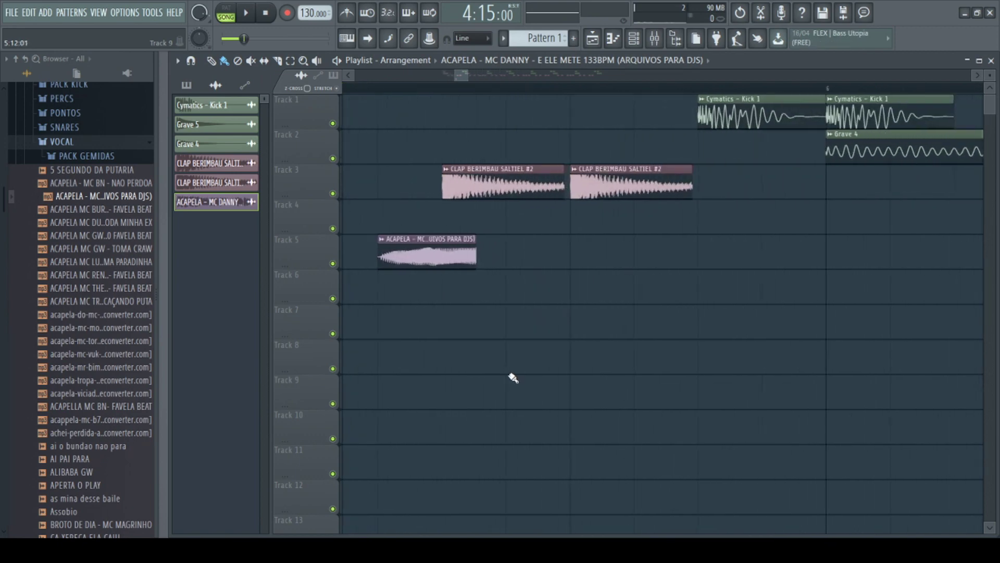
pyautogui.press('space')
pyautogui.press('space')
pyautogui.press('space')
pyautogui.press('space')
pyautogui.press('space')
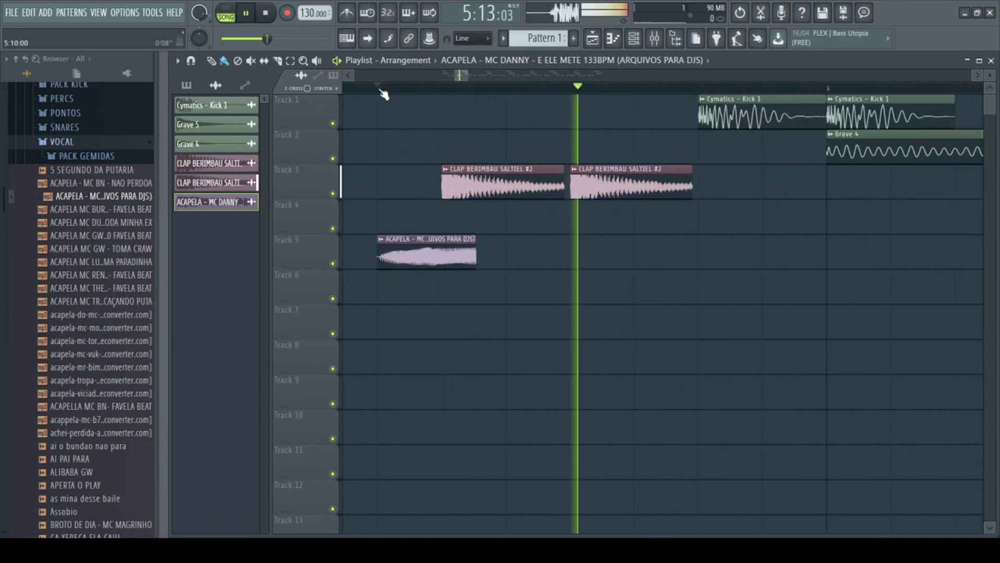
pyautogui.press('space')
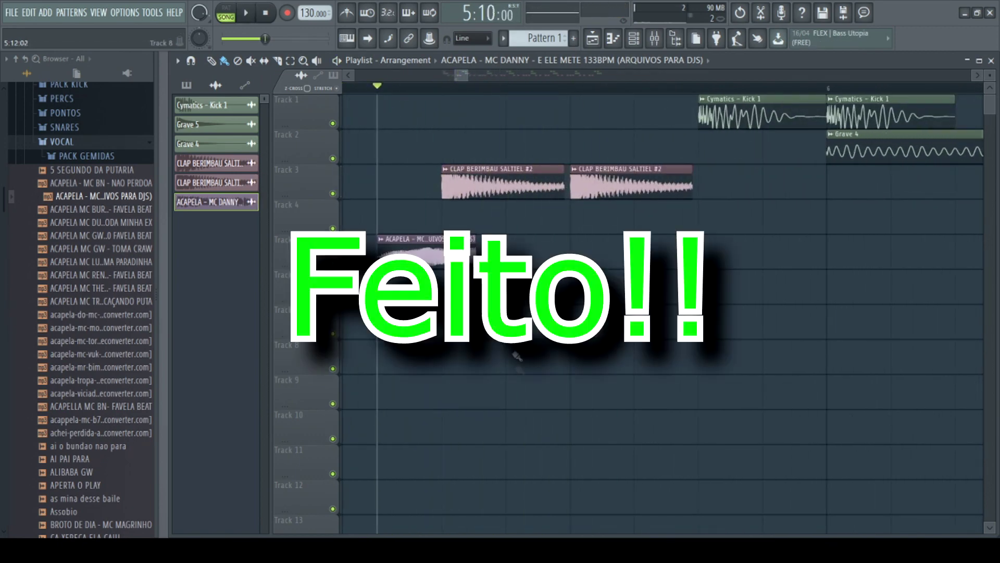
# Delete the vocal clip at 5:10 on Track 5, add an extra one at 4:15, and play the arrangement.
pyautogui.scroll(-6, 502, 366)
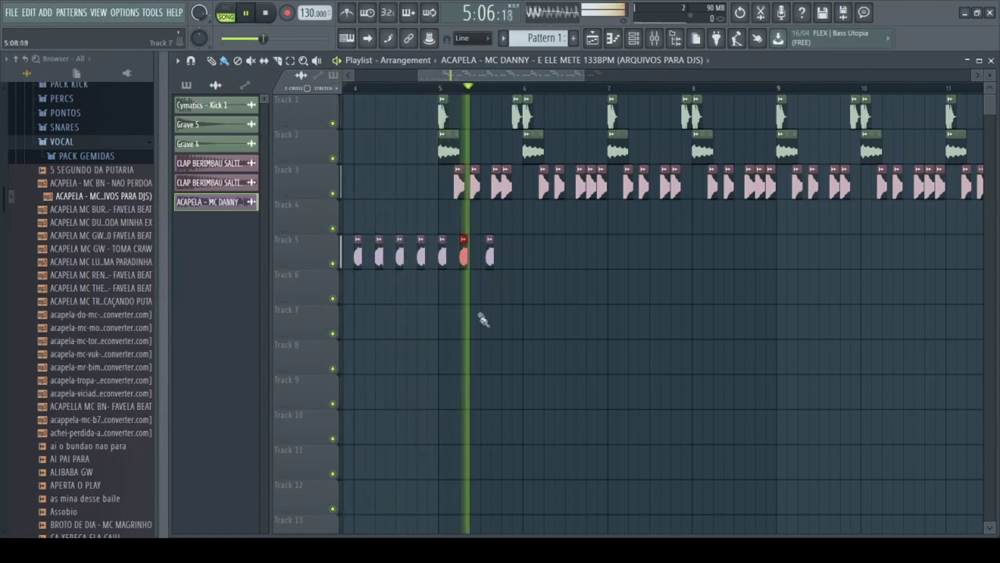
pyautogui.rightClick(485, 255)
pyautogui.press('space')
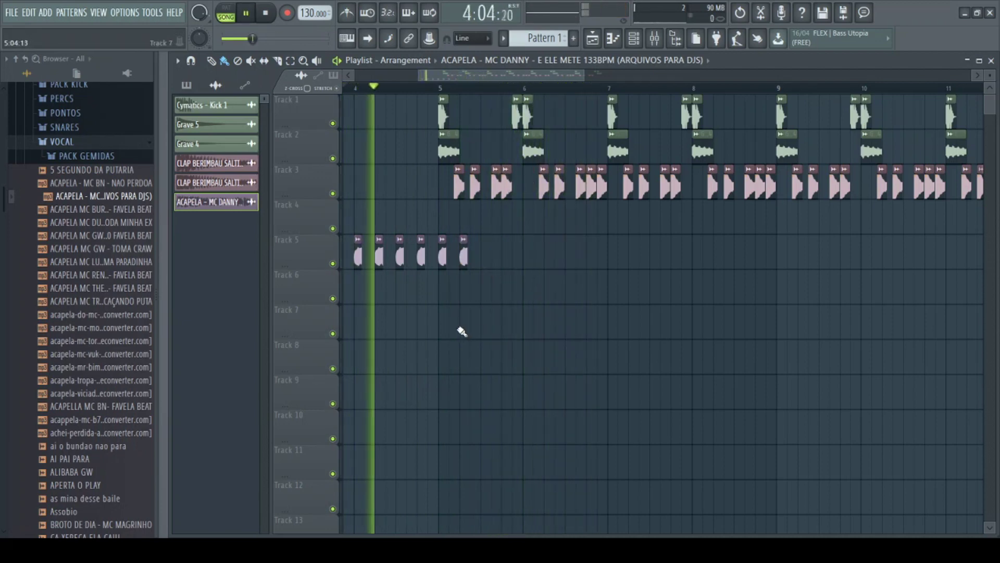
pyautogui.press('space')
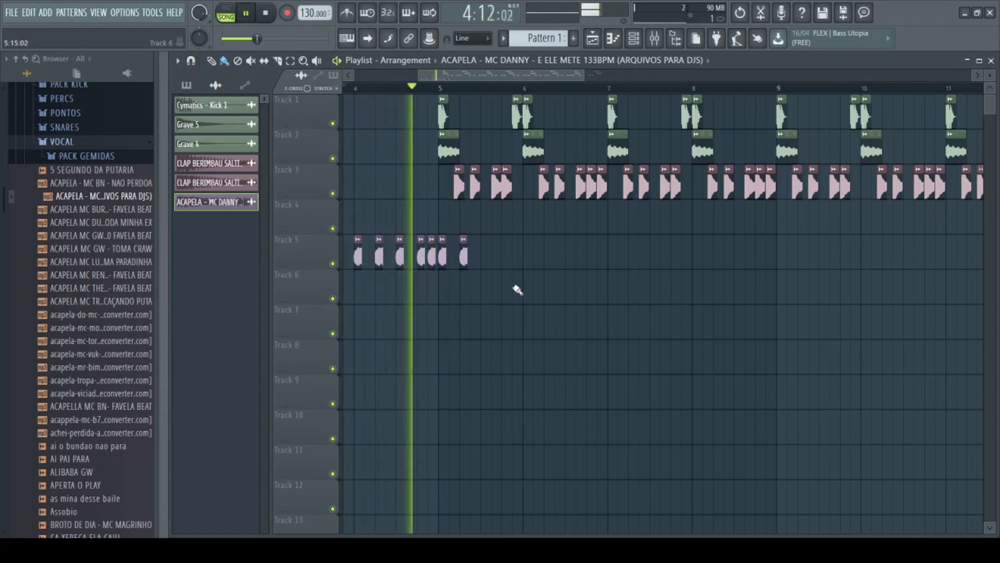
# Place vocal clips on Track 5 every four steps from 5:09 to 6:13.
pyautogui.click(489, 255)
pyautogui.click(505, 255)
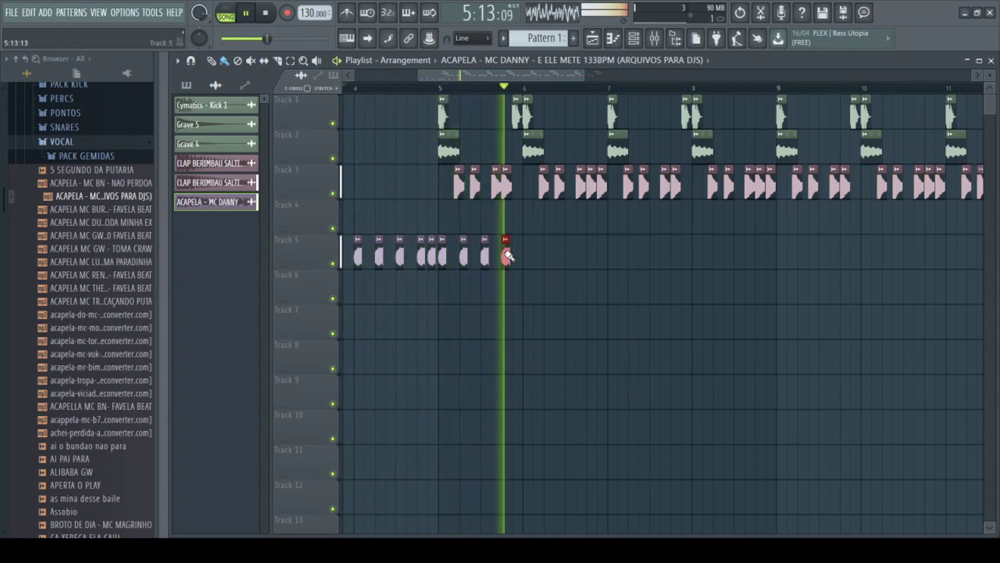
pyautogui.click(527, 256)
pyautogui.click(548, 256)
pyautogui.click(570, 256)
pyautogui.click(590, 256)
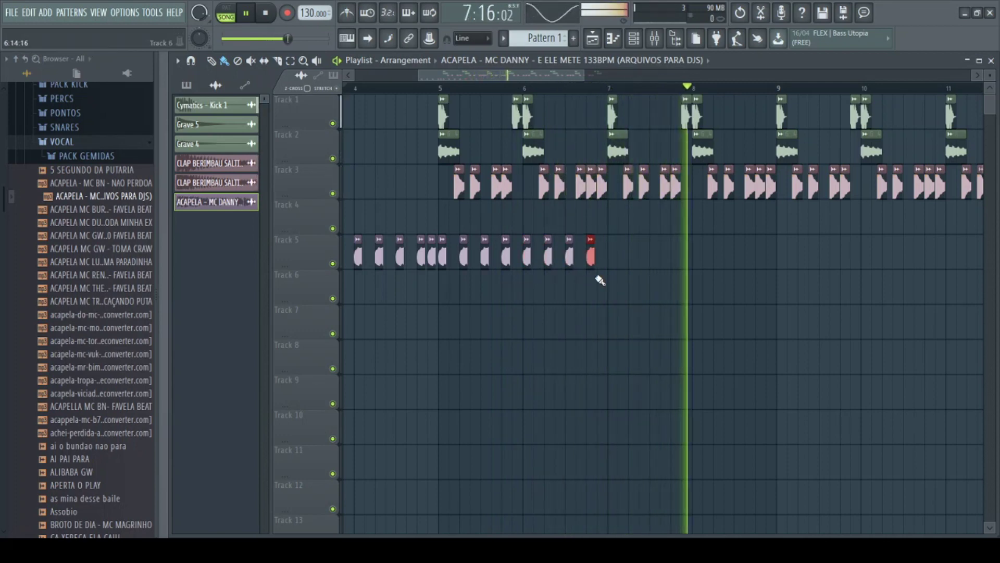
# Add vocal clips at 7:01 and 7:05 on Track 5, plus an extra one at 6:15.
pyautogui.click(612, 256)
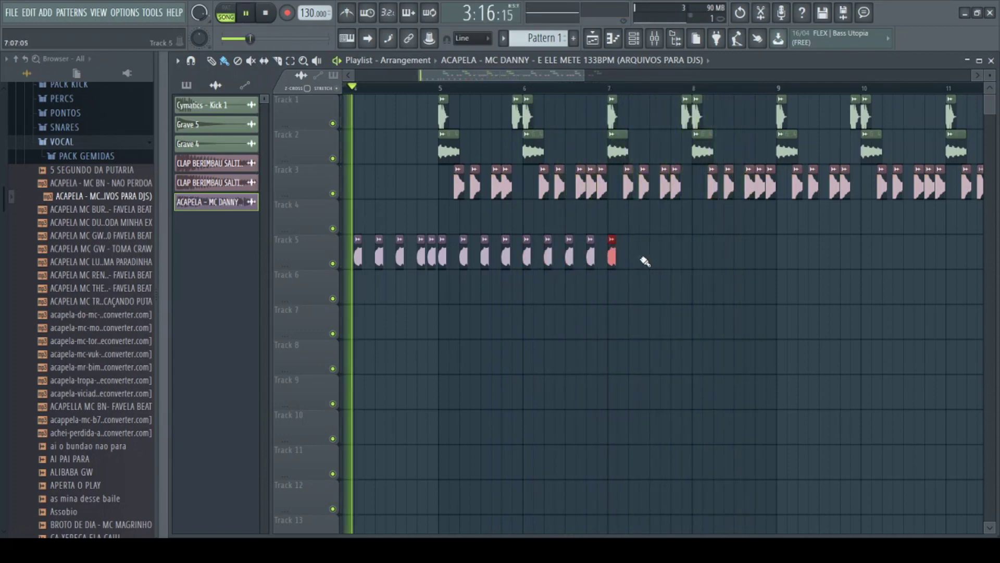
pyautogui.click(633, 256)
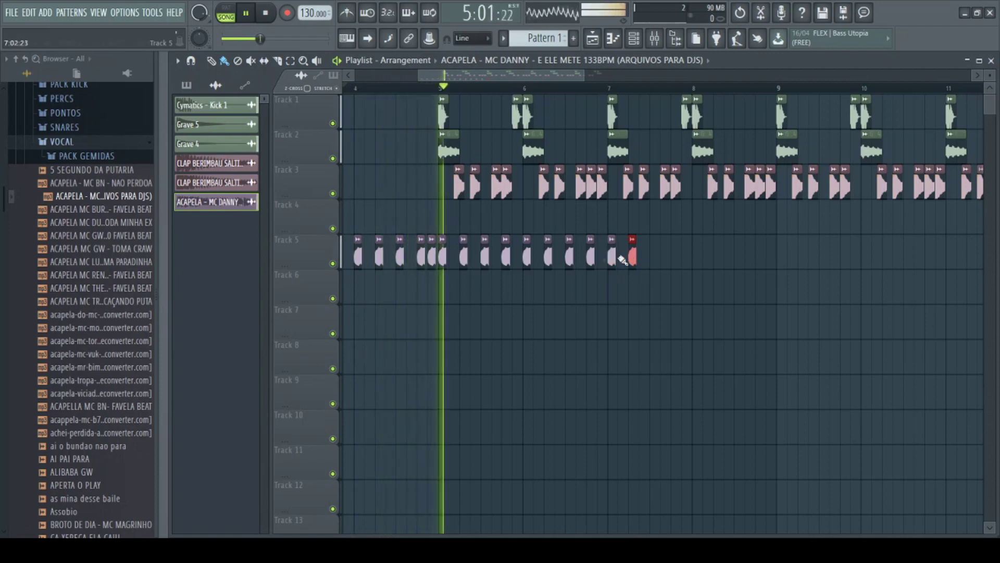
pyautogui.click(601, 256)
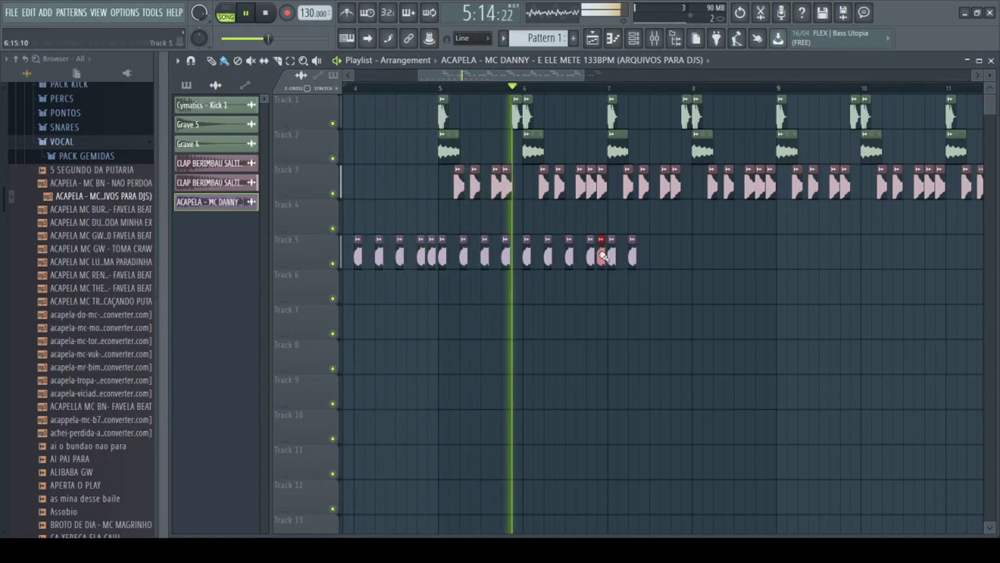
# Continue the vocal clips on Track 5 every four steps from 7:09 to 9:01.
pyautogui.click(654, 256)
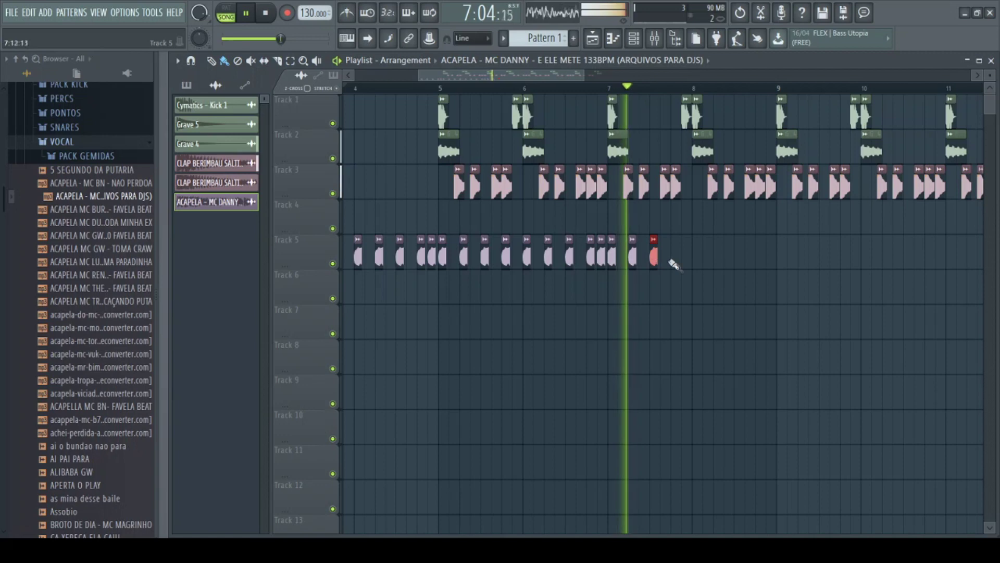
pyautogui.click(675, 255)
pyautogui.click(697, 256)
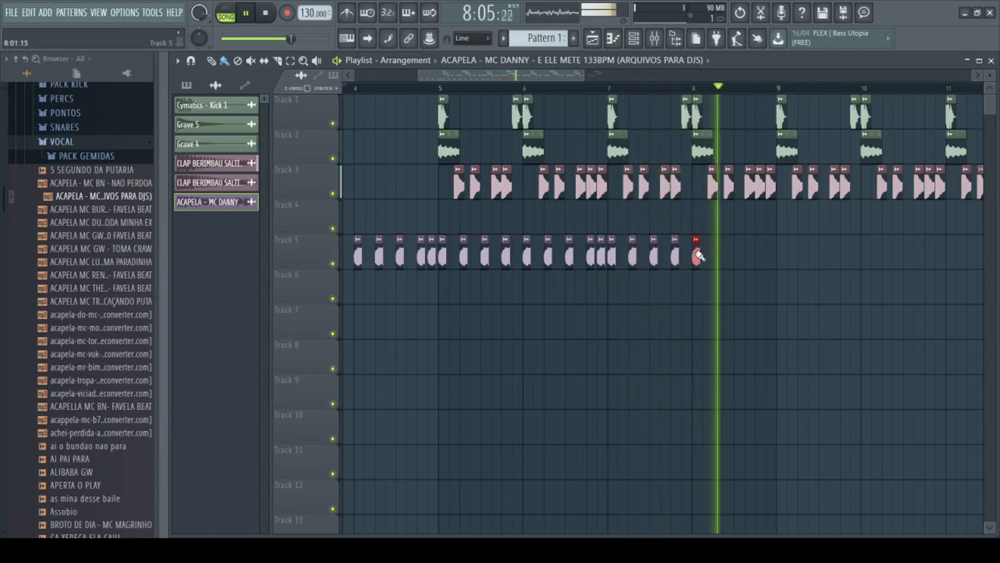
pyautogui.click(717, 256)
pyautogui.click(739, 255)
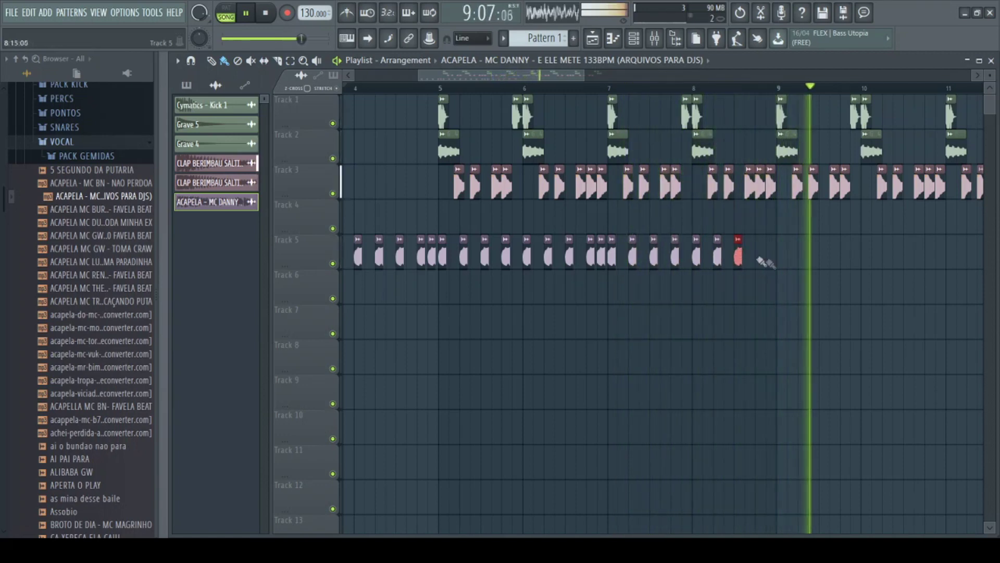
pyautogui.click(760, 256)
pyautogui.click(781, 256)
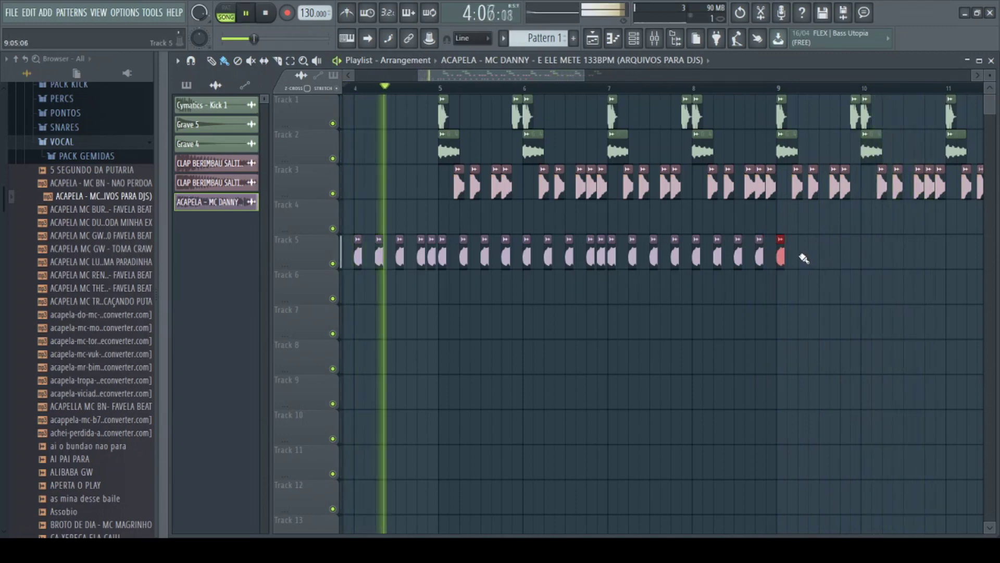
# Add an extra vocal clip at 8:15 on Track 5 and continue the clips every four steps from 9:05 to 10:09.
pyautogui.click(770, 255)
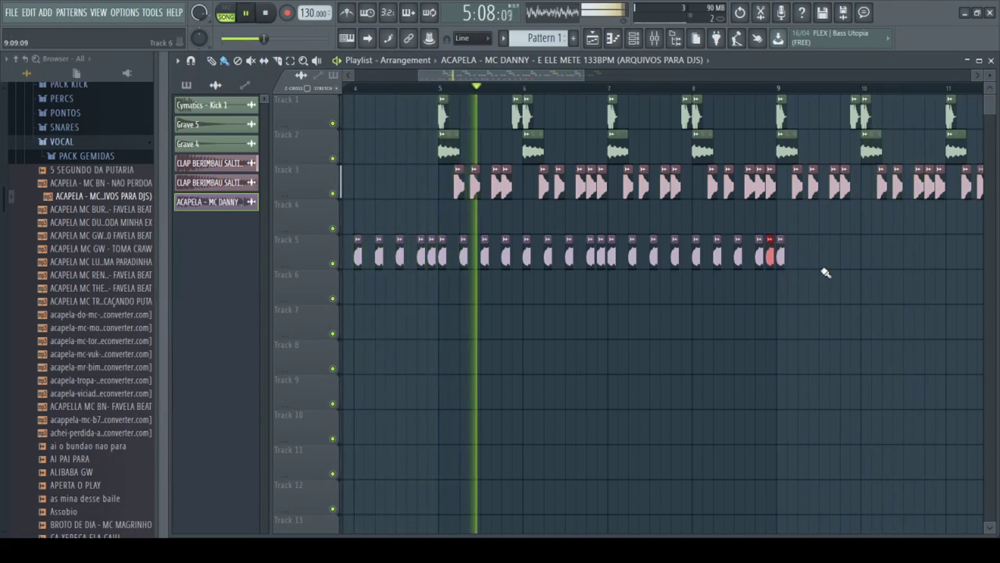
pyautogui.click(801, 255)
pyautogui.click(823, 256)
pyautogui.click(844, 256)
pyautogui.click(865, 256)
pyautogui.click(886, 256)
pyautogui.click(908, 256)
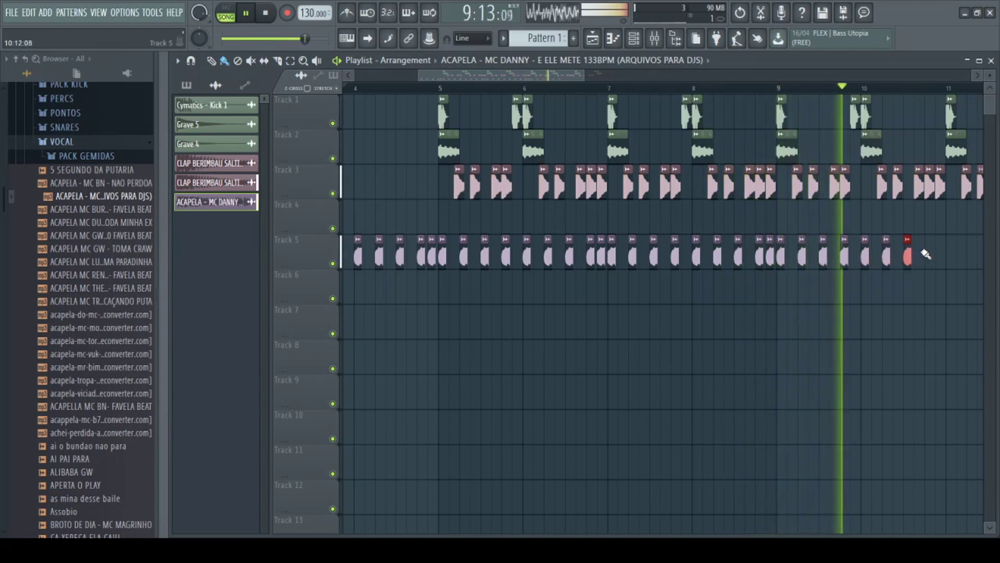
# Finish the vocal pattern on Track 5 with clips at 10:13, 10:15 and 11:01.
pyautogui.click(928, 256)
pyautogui.click(950, 256)
pyautogui.click(939, 256)
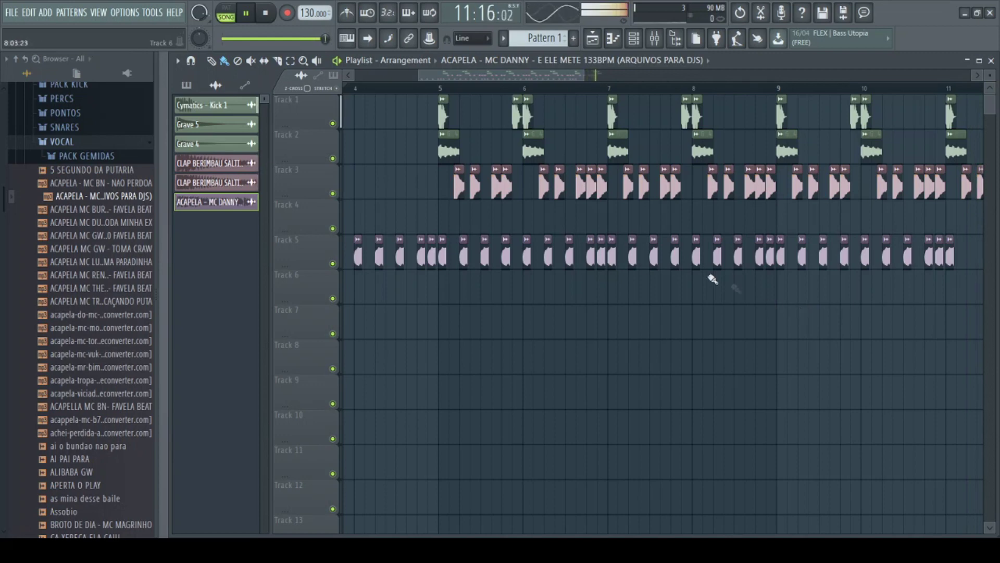
# Copy the kick, Grave and clap clips of bars 5 to 8 on Tracks 1–3 to bar 1, leaving out the bar 8 claps.
pyautogui.scroll(-3, 648, 258)
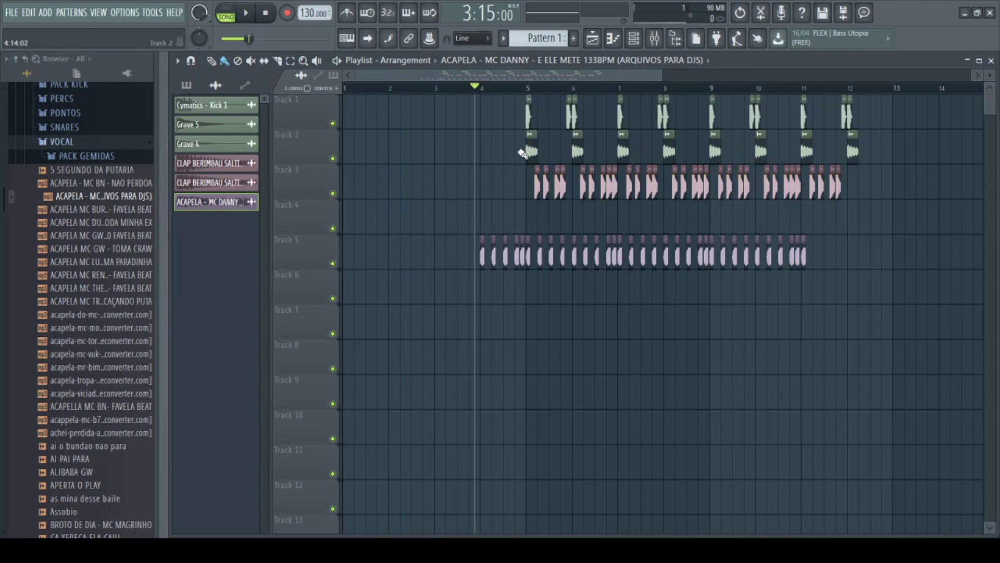
pyautogui.moveTo(515, 105); pyautogui.dragTo(665, 172)
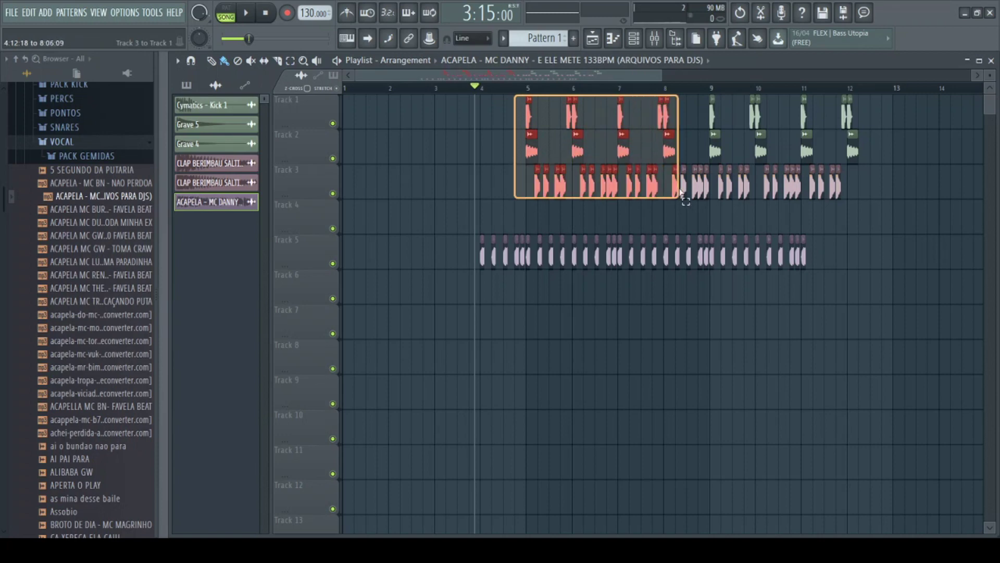
pyautogui.moveTo(672, 192); pyautogui.dragTo(670, 189)
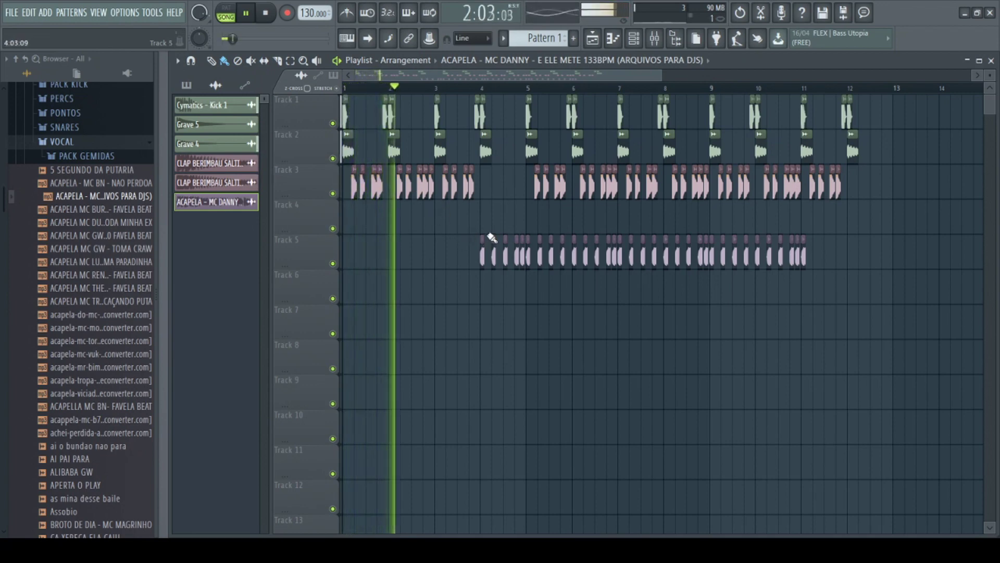
# Stop playback, move all vocal clips on Track 5 two bars earlier to start at 2:01, and play the arrangement.
pyautogui.press('space')
pyautogui.moveTo(463, 200); pyautogui.dragTo(898, 306)
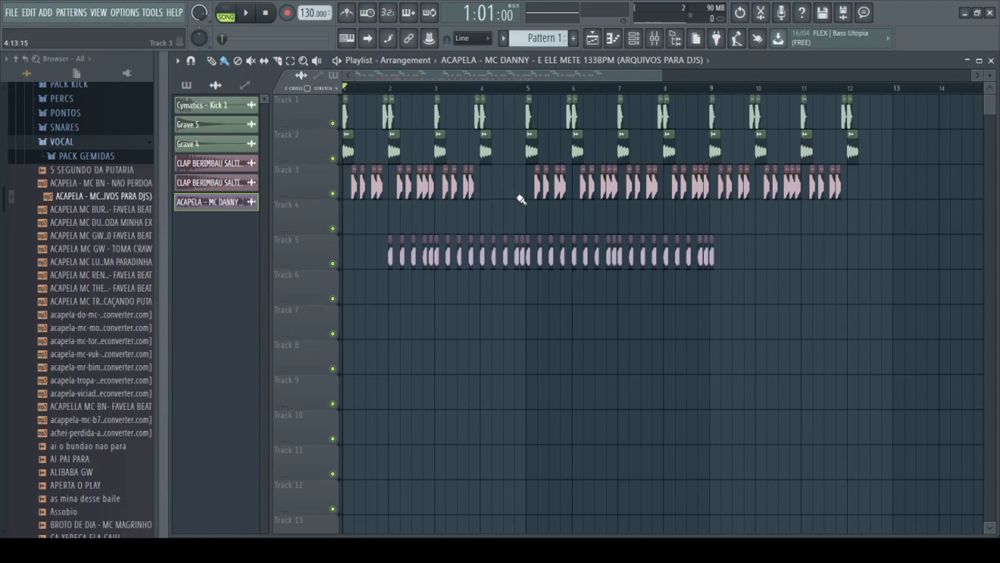
pyautogui.press('space')
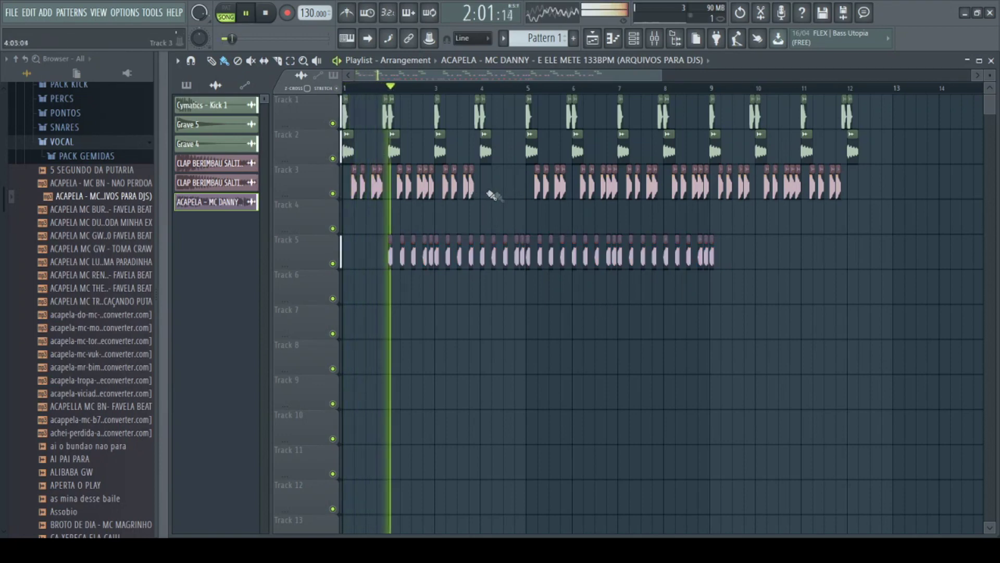
# Copy the four claps of bar 3 on Track 3 into the empty bar 4, starting at 4:04.
pyautogui.keyDown('ctrl'); pyautogui.scroll(3, 488, 195); pyautogui.keyUp('ctrl')
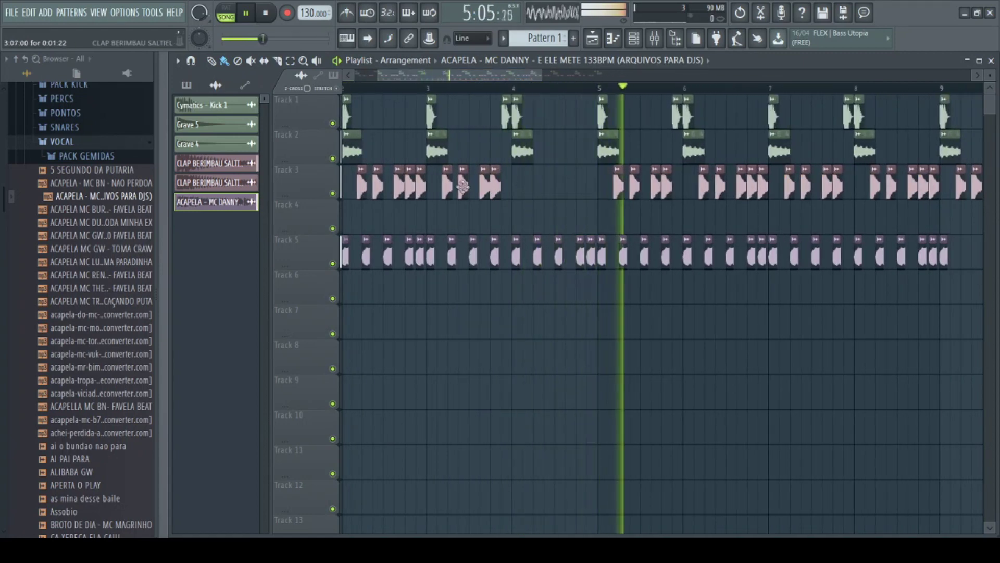
pyautogui.moveTo(437, 177); pyautogui.dragTo(514, 197)
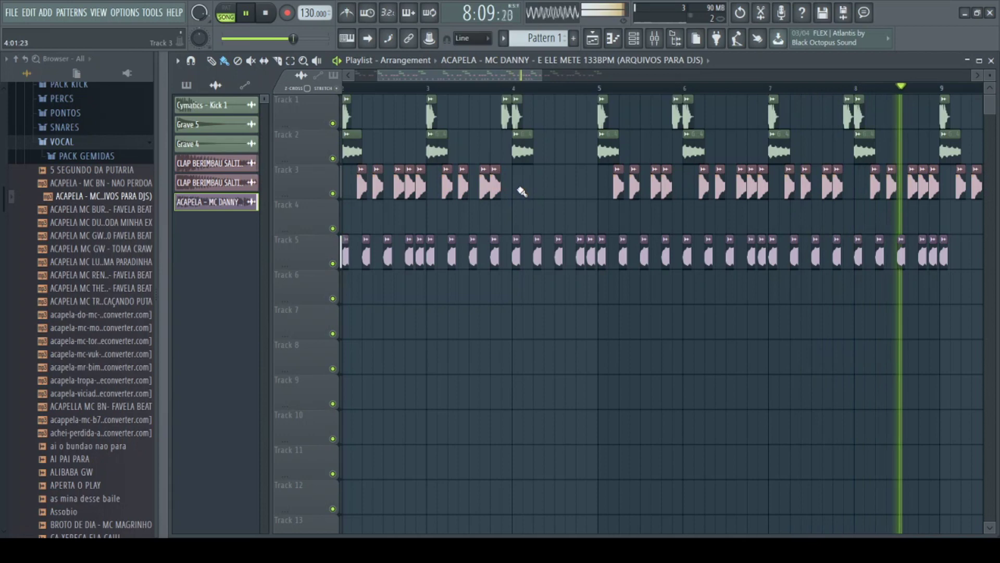
pyautogui.moveTo(521, 191); pyautogui.dragTo(419, 194)
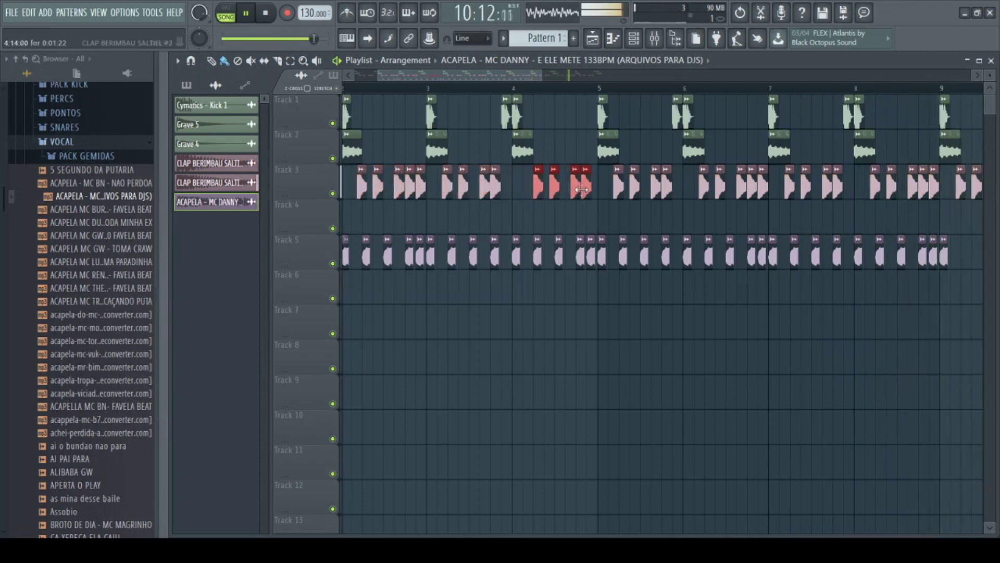
pyautogui.scroll(4, 565, 224)
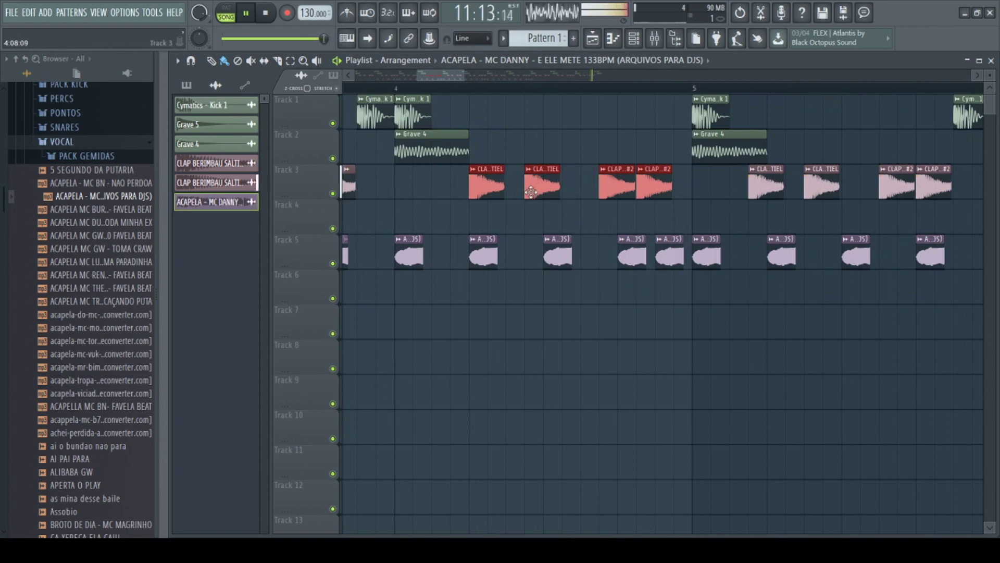
pyautogui.moveTo(530, 192); pyautogui.dragTo(527, 191)
pyautogui.scroll(-8, 547, 204)
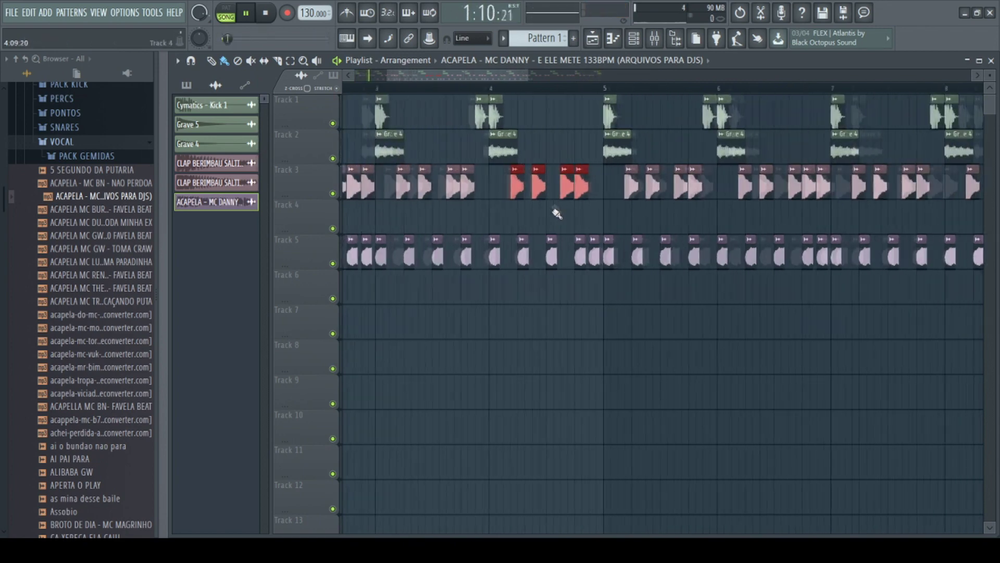
pyautogui.scroll(-3, 560, 320)
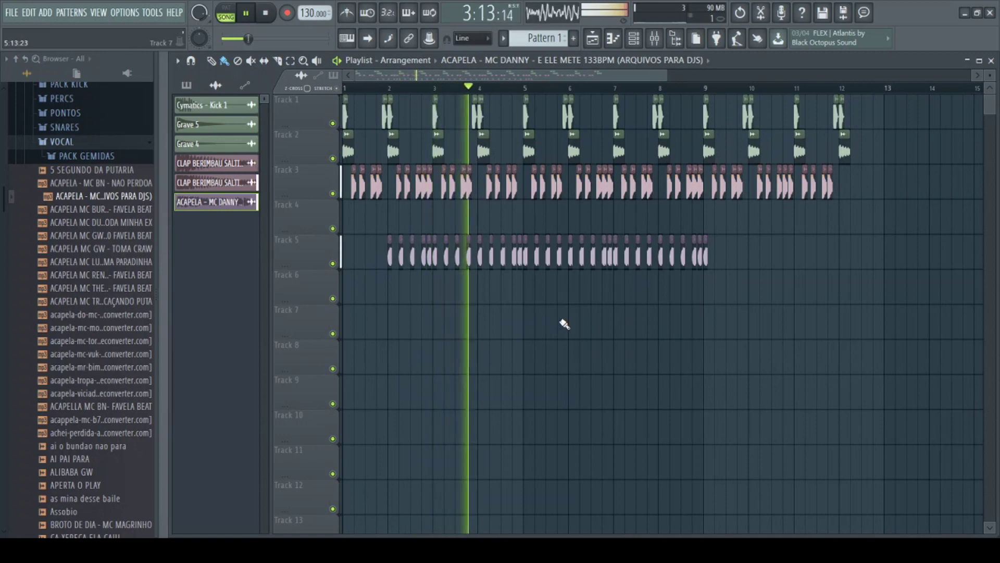
pyautogui.scroll(2, 562, 322)
pyautogui.scroll(-2, 564, 324)
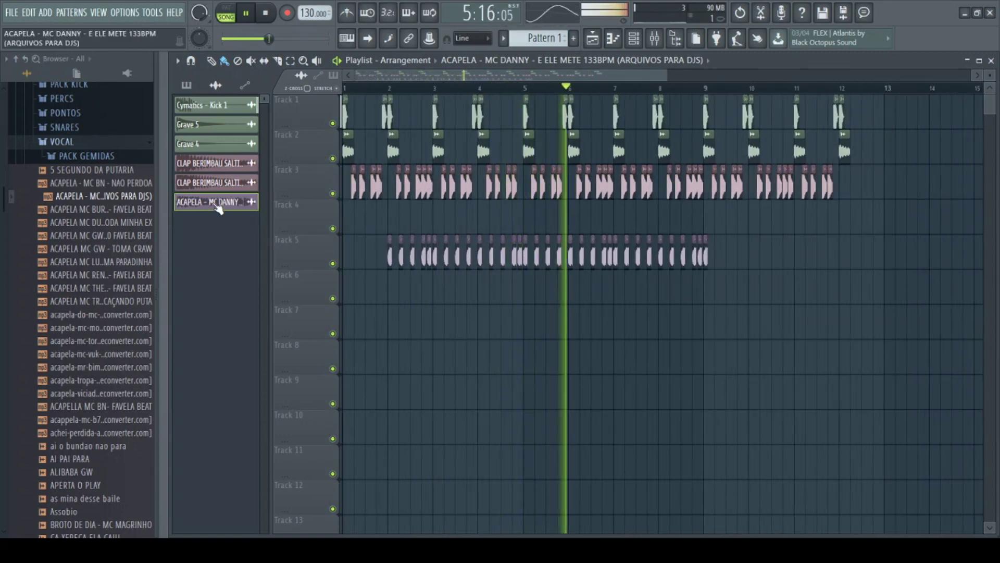
# Place the full ACAPELA - MC DANNY clip on Track 6 at bar 9 and delete the vocal clip at 9:01 on Track 5.
pyautogui.moveTo(216, 206); pyautogui.dragTo(708, 289)
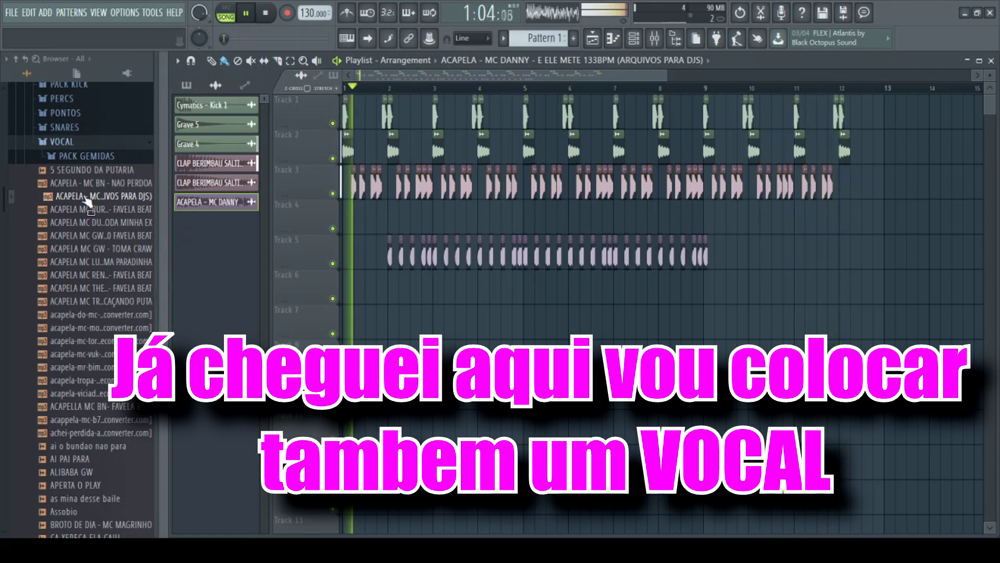
pyautogui.moveTo(88, 201); pyautogui.dragTo(104, 227)
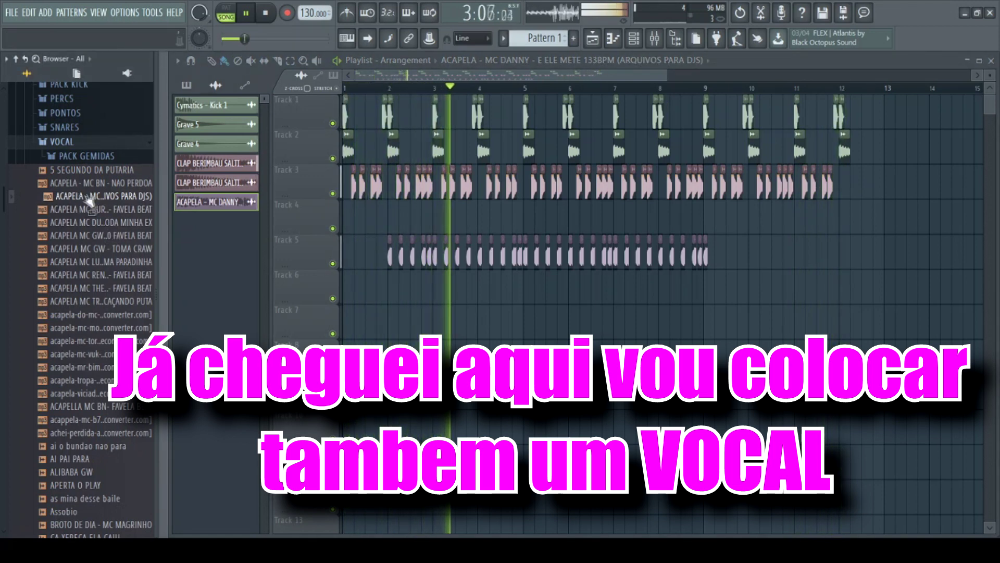
pyautogui.moveTo(85, 202); pyautogui.dragTo(706, 280)
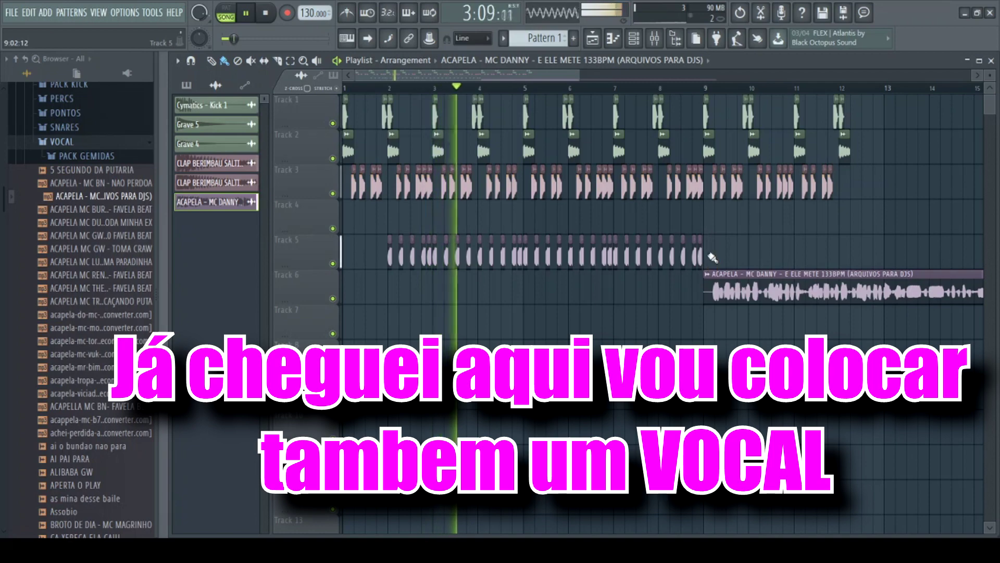
pyautogui.scroll(5, 767, 315)
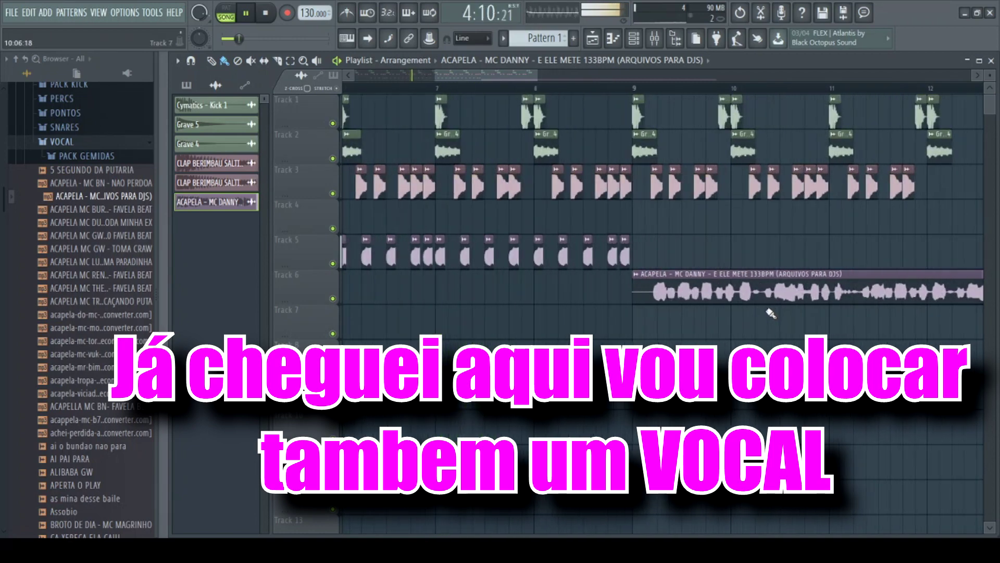
# Shift the acapella clip on Track 6 about three steps earlier so its voice starts at bar 9, and play from 9:02.
pyautogui.moveTo(564, 274); pyautogui.dragTo(528, 273)
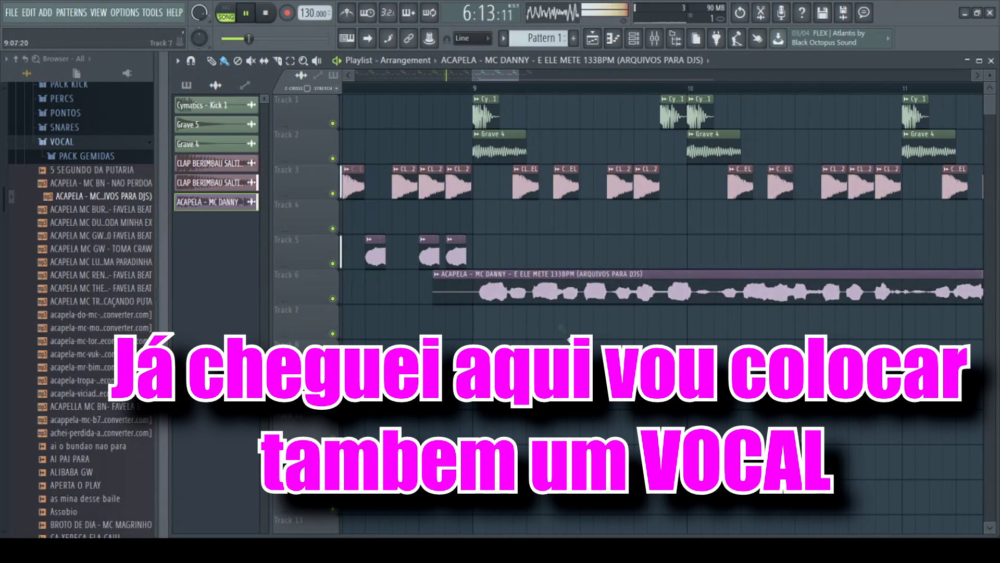
pyautogui.scroll(4, 562, 327)
pyautogui.moveTo(491, 79); pyautogui.dragTo(484, 78)
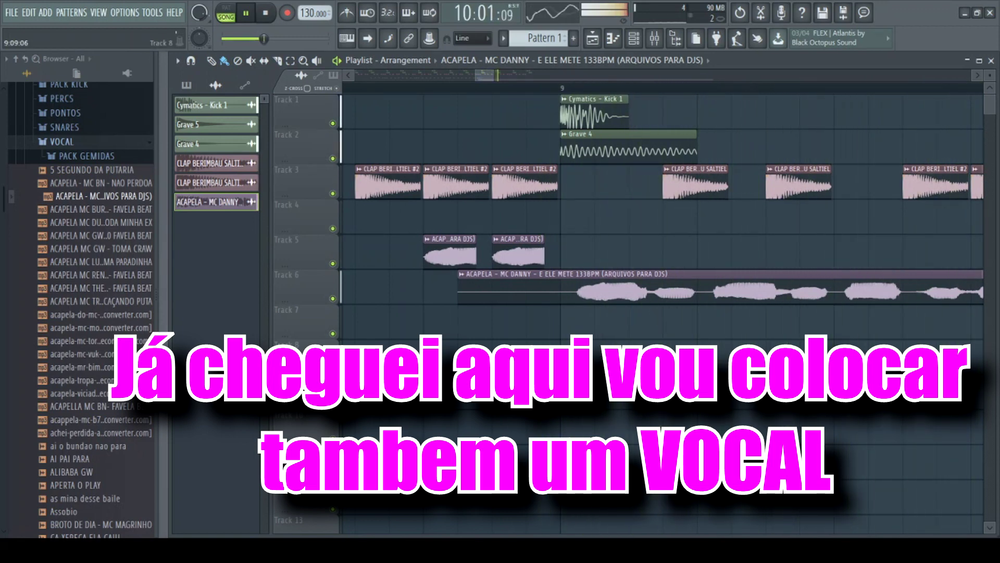
pyautogui.moveTo(486, 75); pyautogui.dragTo(498, 75)
pyautogui.scroll(-4, 631, 265)
pyautogui.scroll(-4, 635, 268)
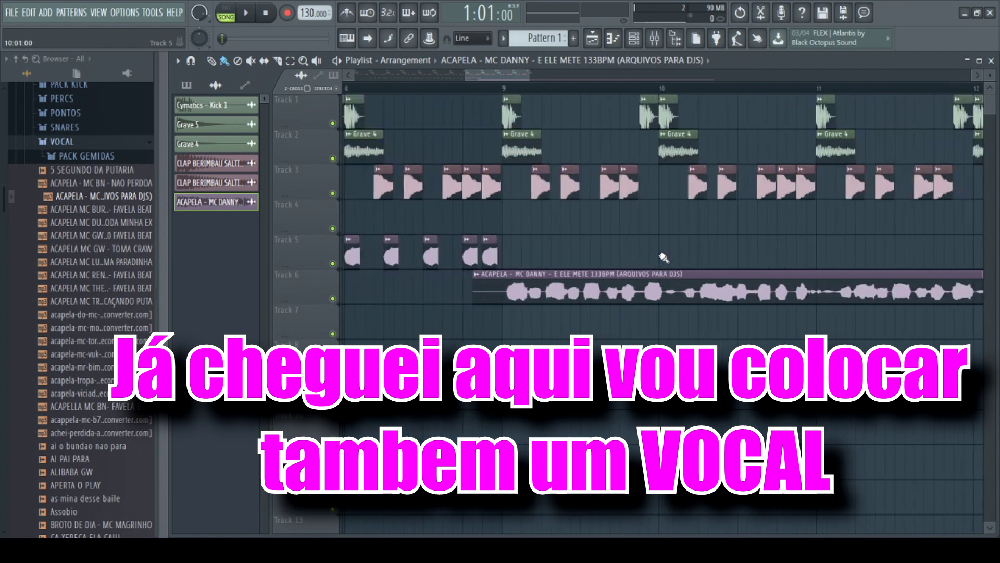
pyautogui.click(554, 92)
pyautogui.press('space')
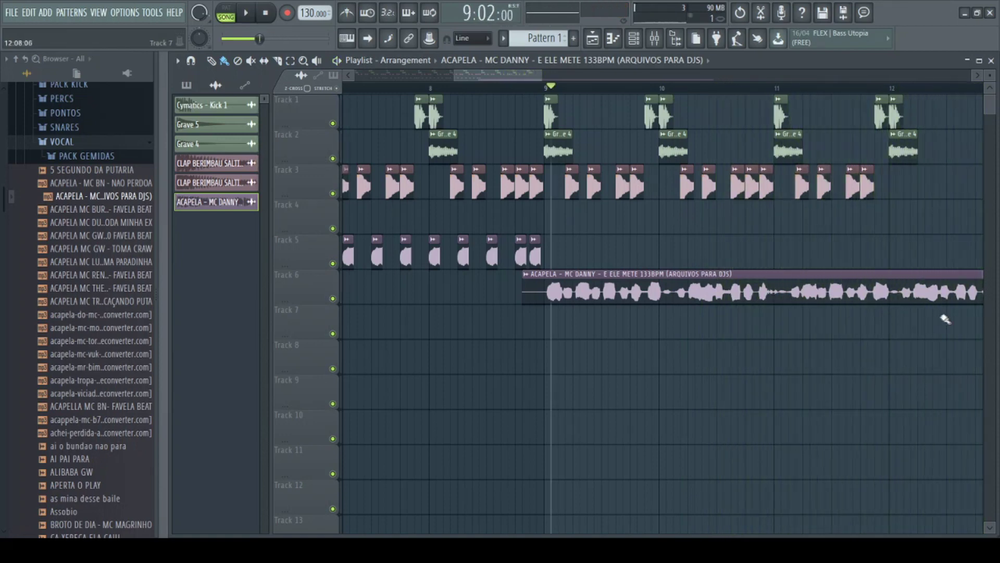
# Slice the acapella clip on Track 6 at bar 13 and delete the part after the cut.
pyautogui.moveTo(510, 70); pyautogui.dragTo(562, 74)
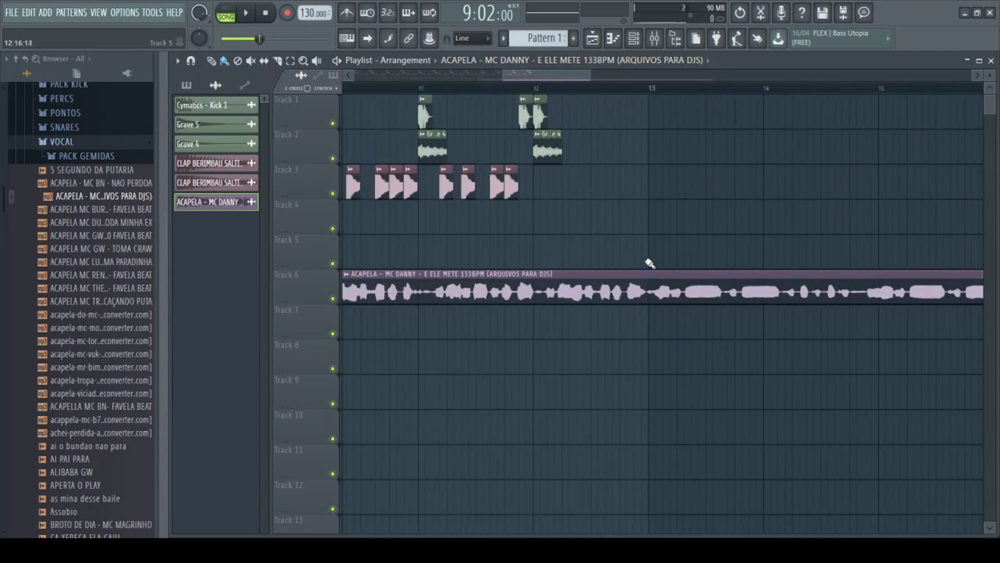
pyautogui.scroll(5, 651, 265)
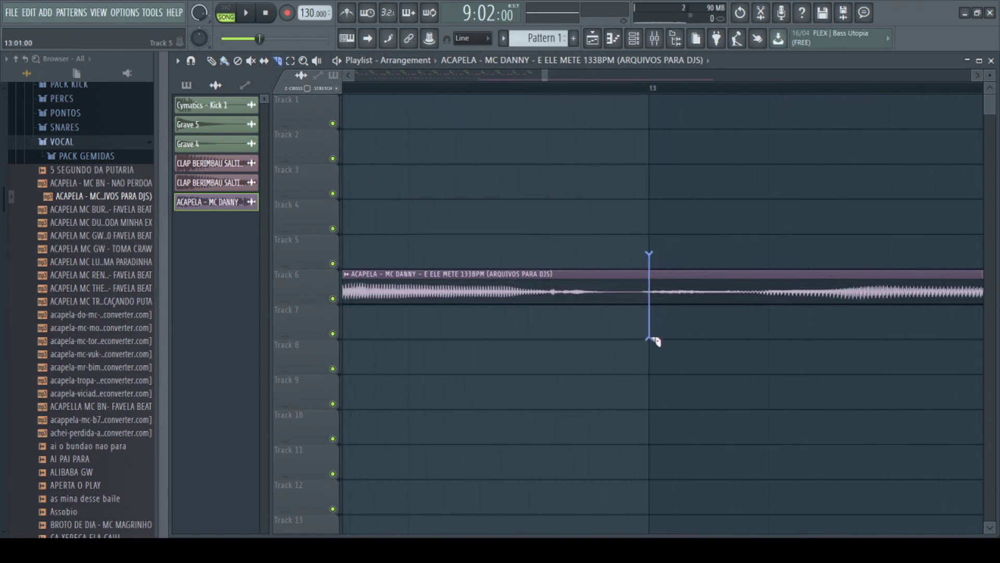
pyautogui.scroll(-5, 651, 292)
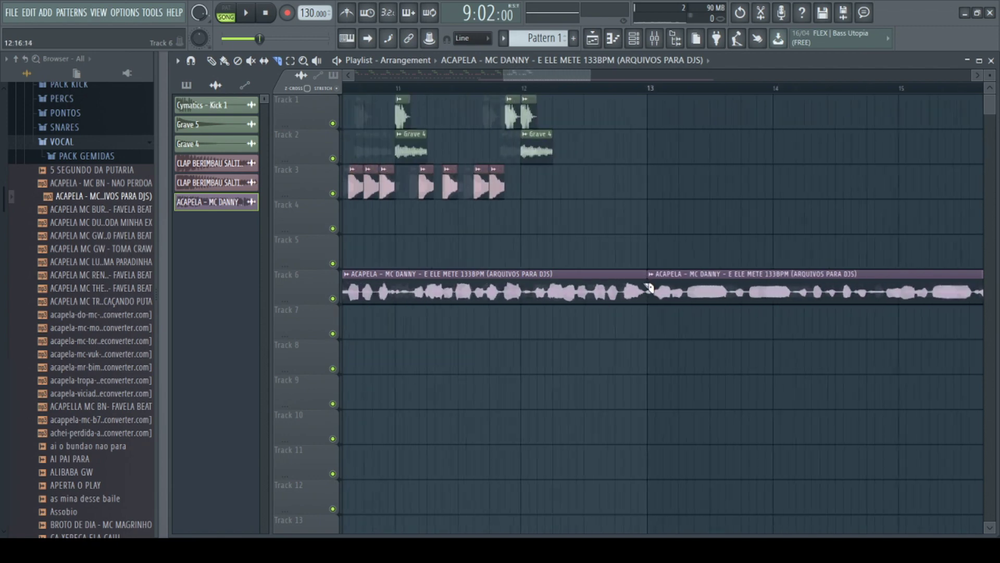
pyautogui.press('b')
pyautogui.rightClick(671, 285)
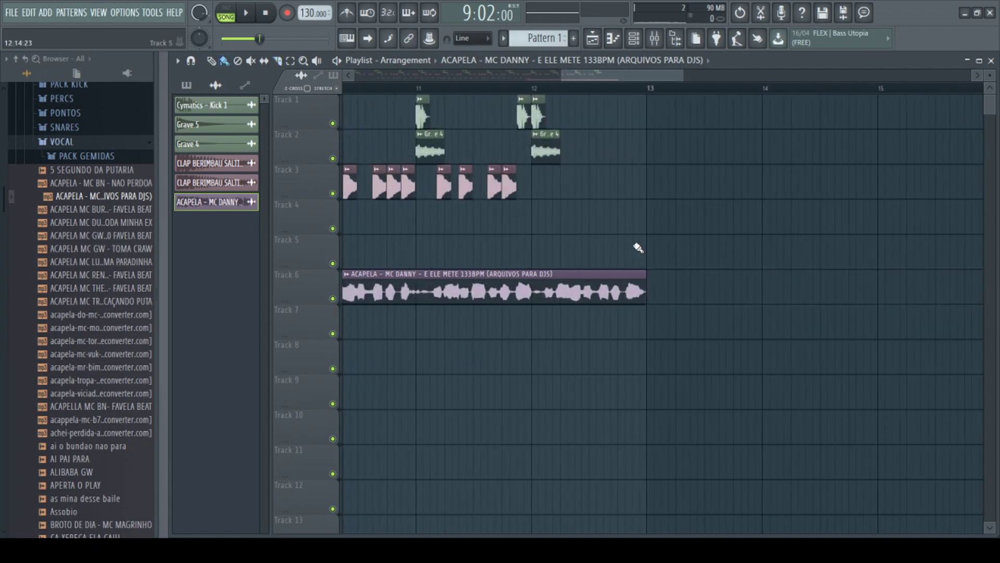
# Play the arrangement from 9:02 to check the trimmed acapella against the beat.
pyautogui.moveTo(620, 73); pyautogui.dragTo(532, 64)
pyautogui.press('space')
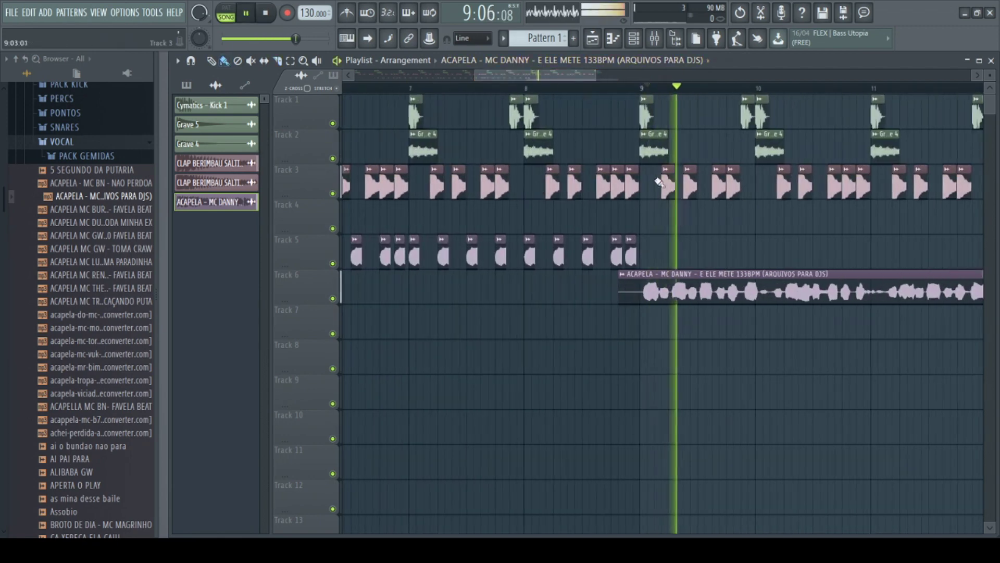
pyautogui.moveTo(533, 79); pyautogui.dragTo(571, 77)
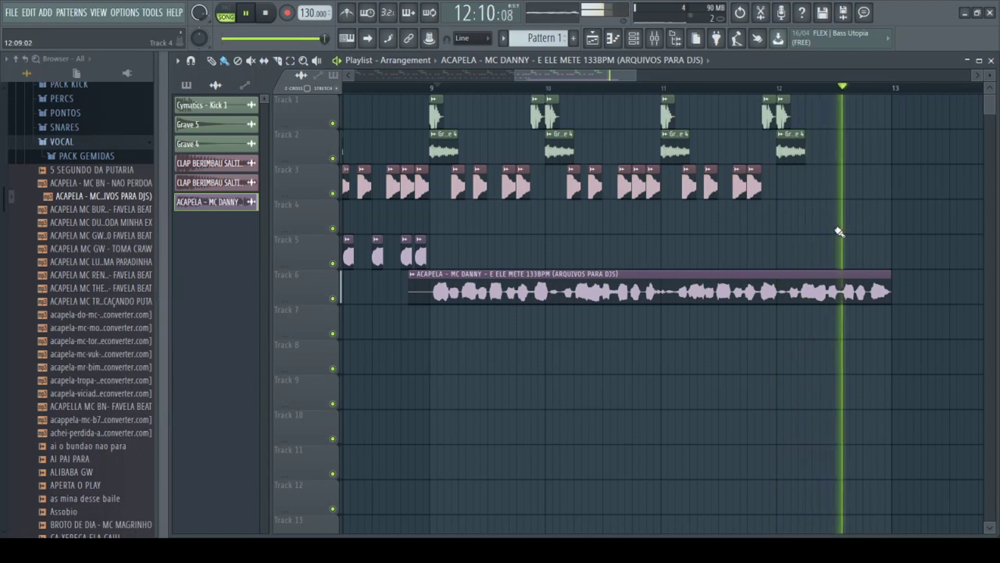
pyautogui.press('space')
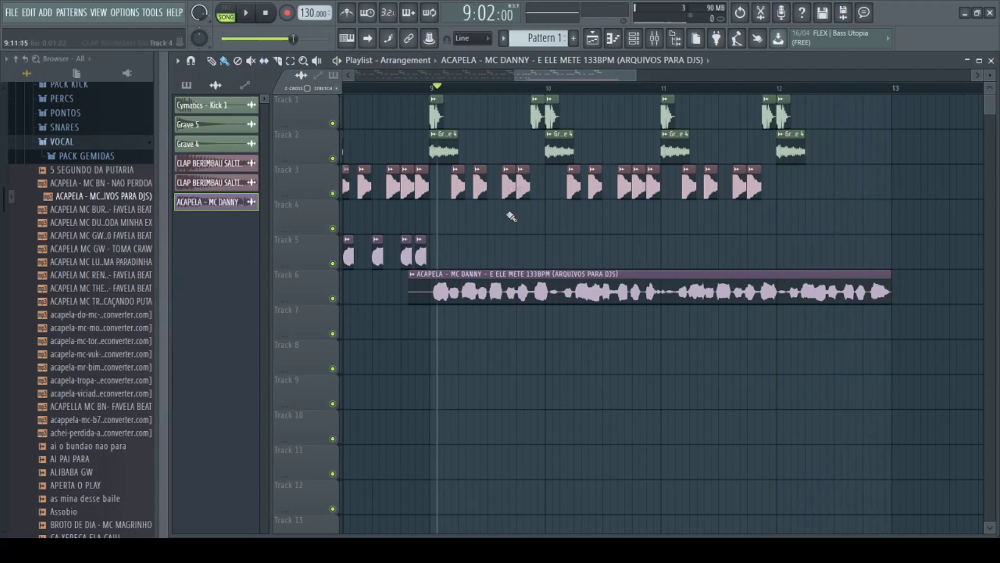
# Select all clips of bars 1 to 4 on Tracks 1–5, duplicate them to start at bar 13, and clear the selection.
pyautogui.moveTo(583, 77); pyautogui.dragTo(368, 49)
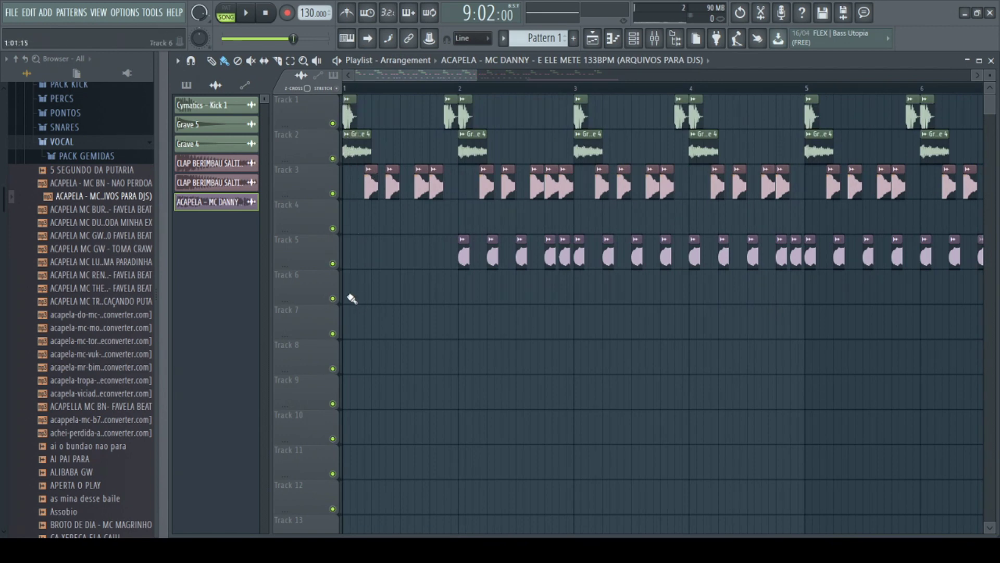
pyautogui.moveTo(348, 297); pyautogui.dragTo(801, 128)
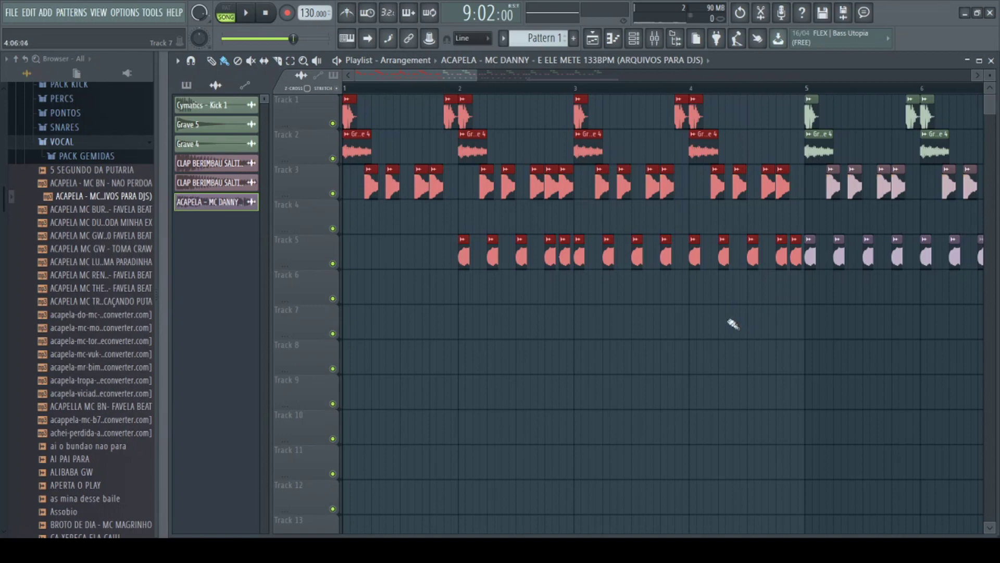
pyautogui.moveTo(430, 76); pyautogui.dragTo(635, 78)
pyautogui.hotkey('ctrl', 'b')
pyautogui.moveTo(672, 144); pyautogui.dragTo(909, 156)
pyautogui.click(626, 399)
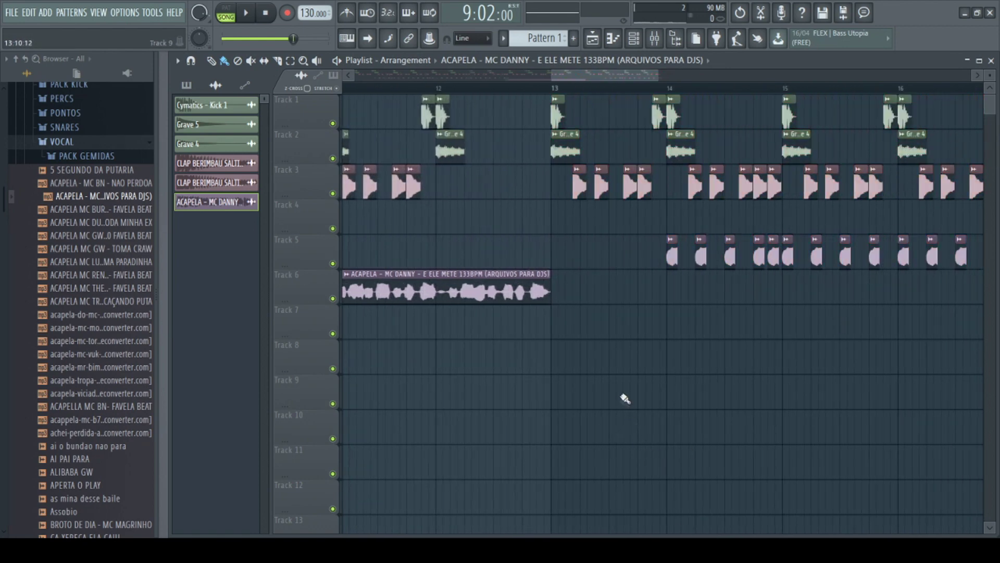
pyautogui.moveTo(588, 73); pyautogui.dragTo(543, 67)
pyautogui.scroll(2, 655, 392)
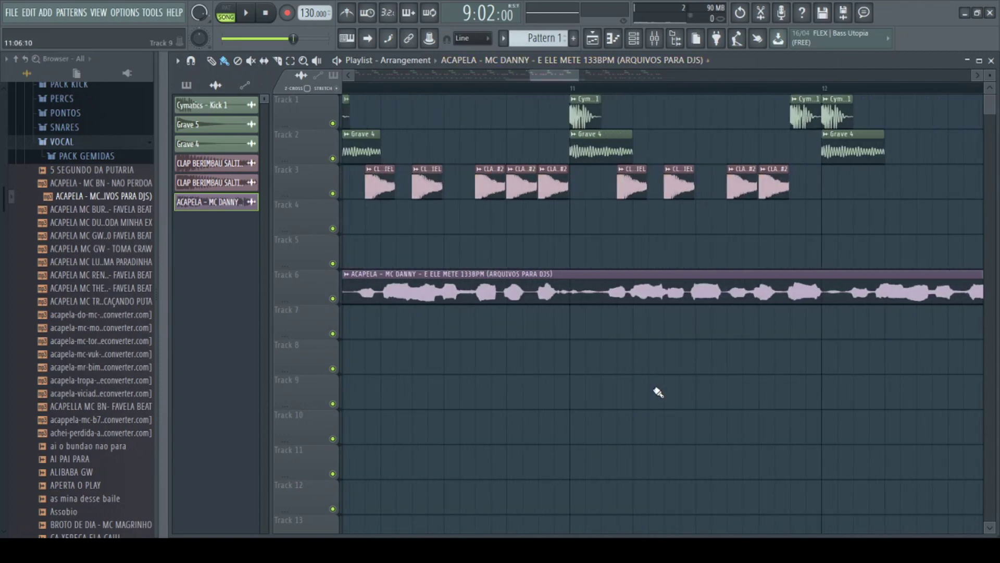
pyautogui.scroll(-1, 657, 355)
pyautogui.moveTo(538, 76); pyautogui.dragTo(570, 77)
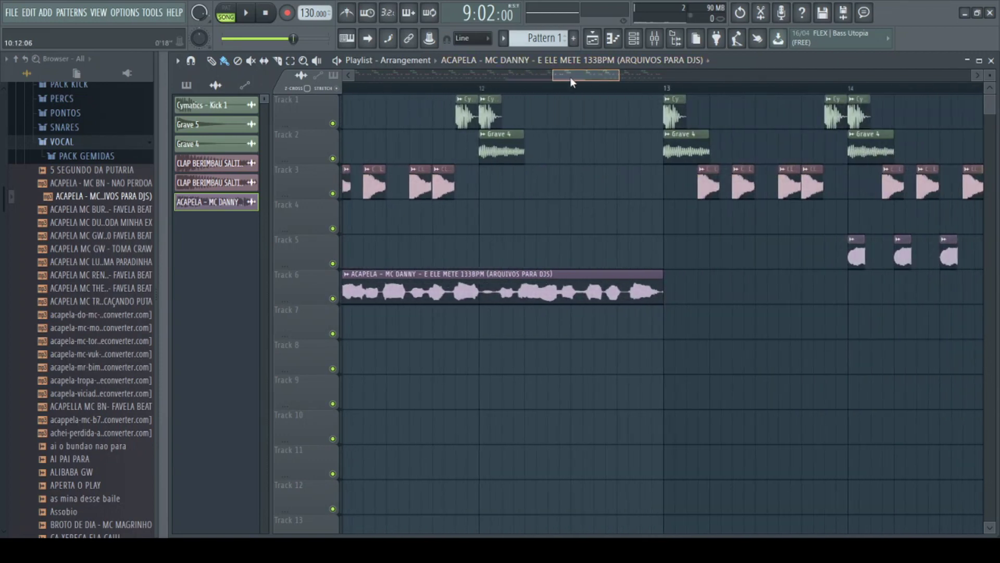
# Play the Track 6 acapella repeatedly between bars 12 and 13, and settle the playhead at 12:10, just before its closing phrase.
pyautogui.click(593, 90)
pyautogui.press('space')
pyautogui.press('space')
pyautogui.press('space')
pyautogui.press('space')
pyautogui.click(558, 86)
pyautogui.press('space')
pyautogui.press('space')
pyautogui.click(575, 90)
pyautogui.press('space')
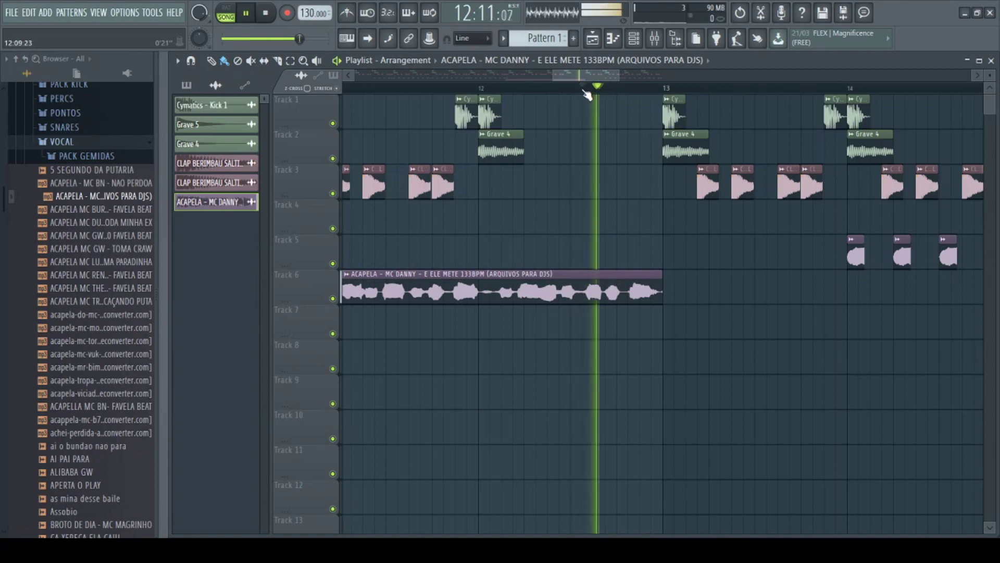
pyautogui.press('space')
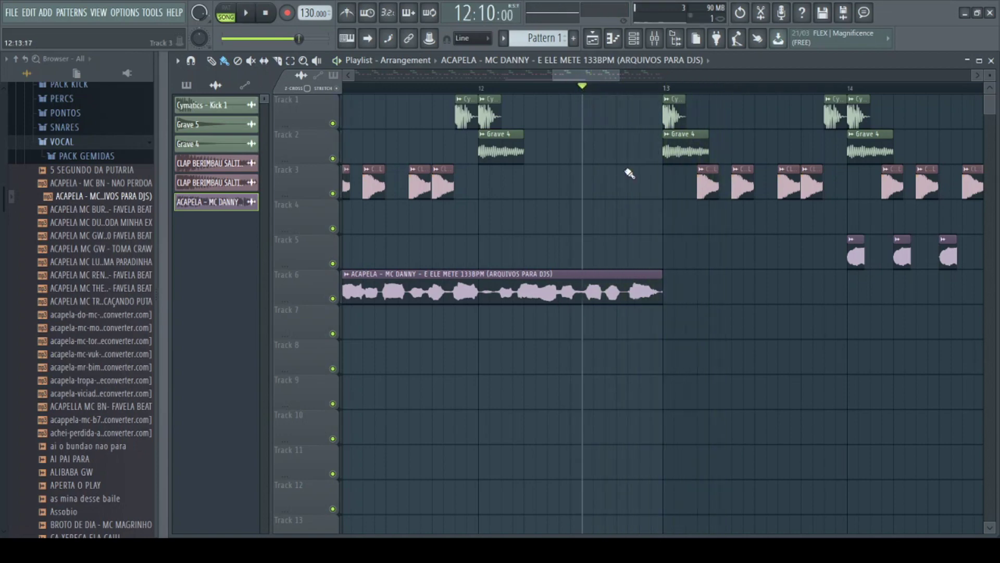
# Slice the Track 6 acapella clip at 12:10 and make the part after the cut a unique clip.
pyautogui.scroll(5, 593, 366)
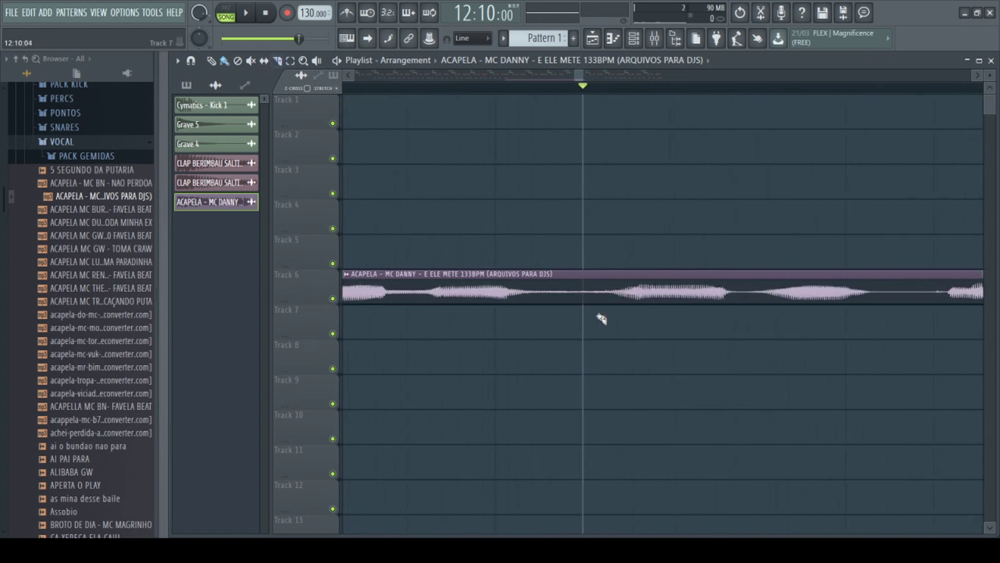
pyautogui.moveTo(585, 336); pyautogui.dragTo(586, 336)
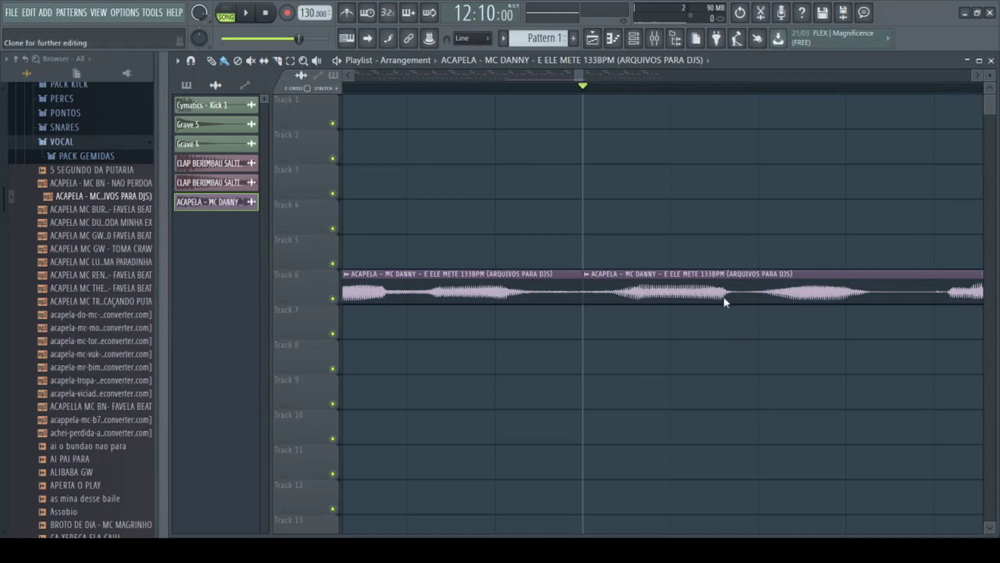
pyautogui.click(397, 433)
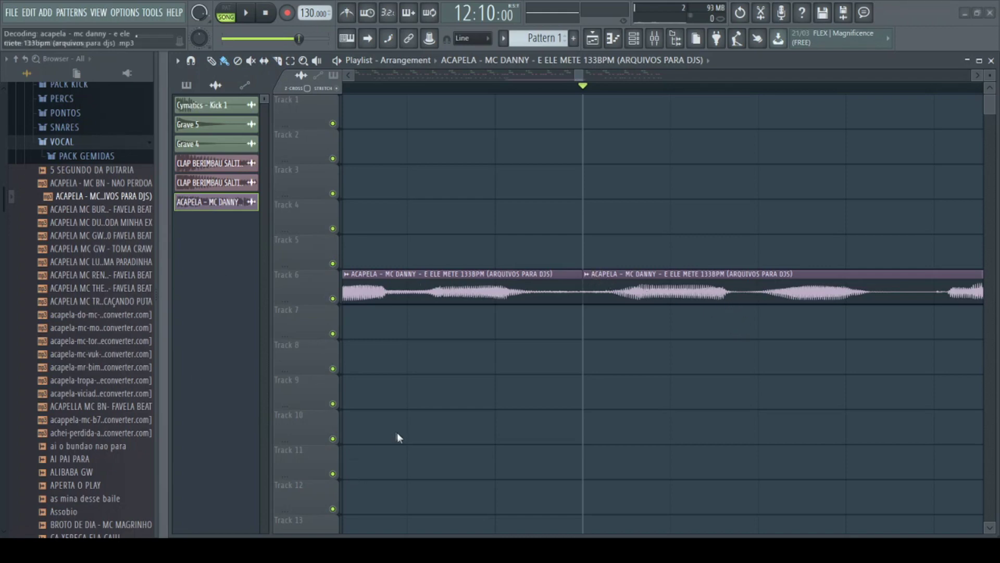
pyautogui.scroll(-5, 645, 362)
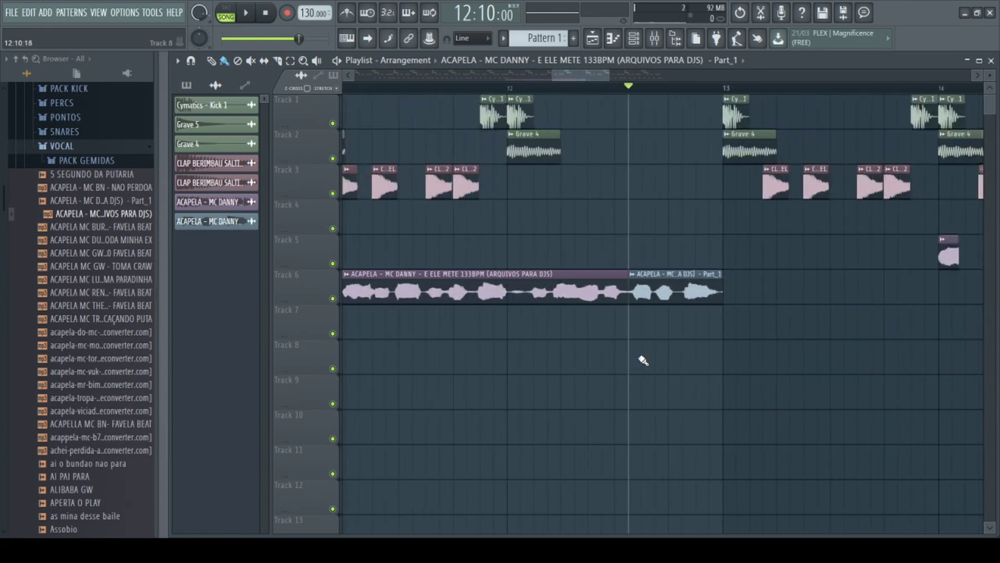
# Show all channels in the channel rack and route both clap channels, the acapella and its Part_1 clip to mixer tracks 8 to 11.
pyautogui.scroll(-4, 644, 361)
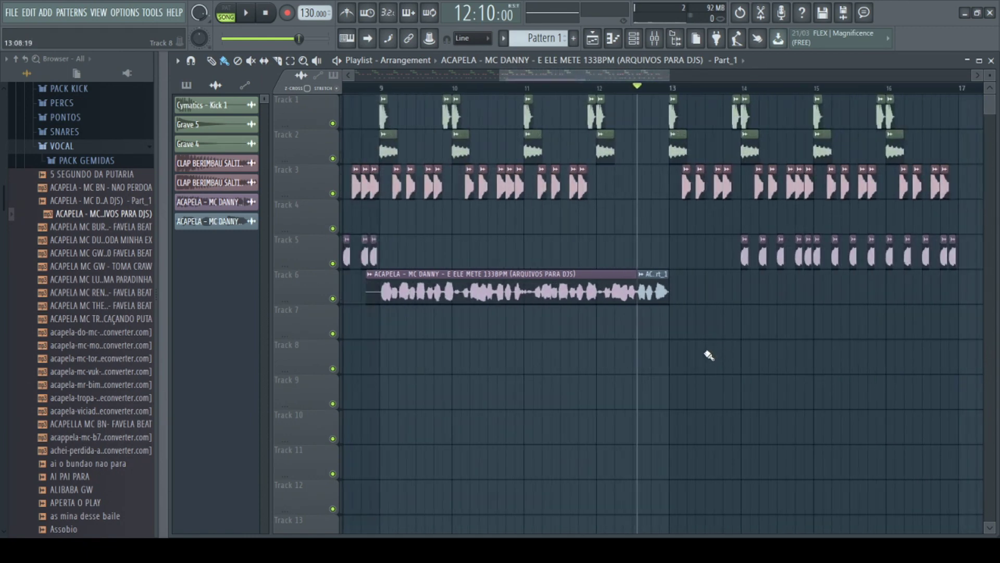
pyautogui.scroll(2, 709, 355)
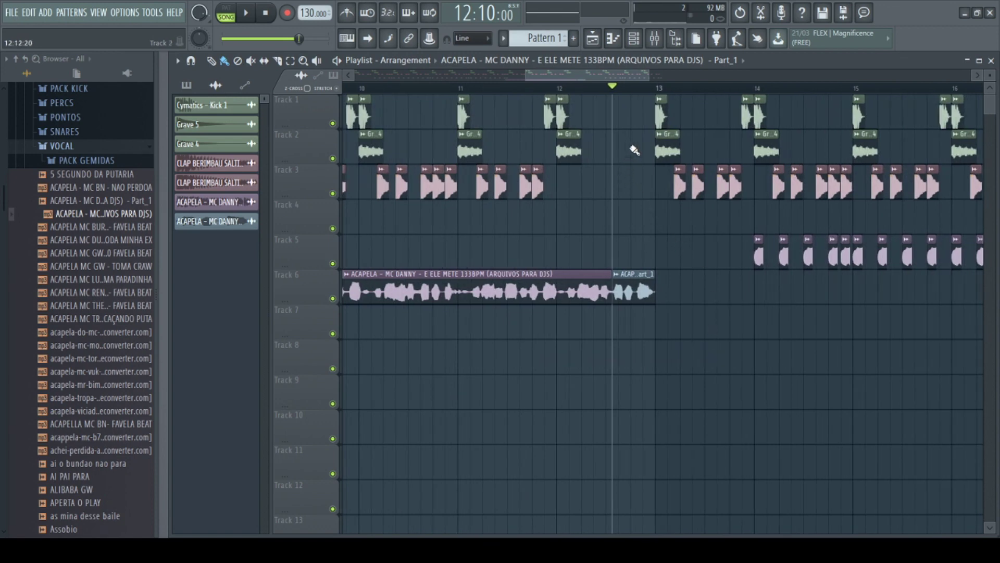
pyautogui.click(634, 39)
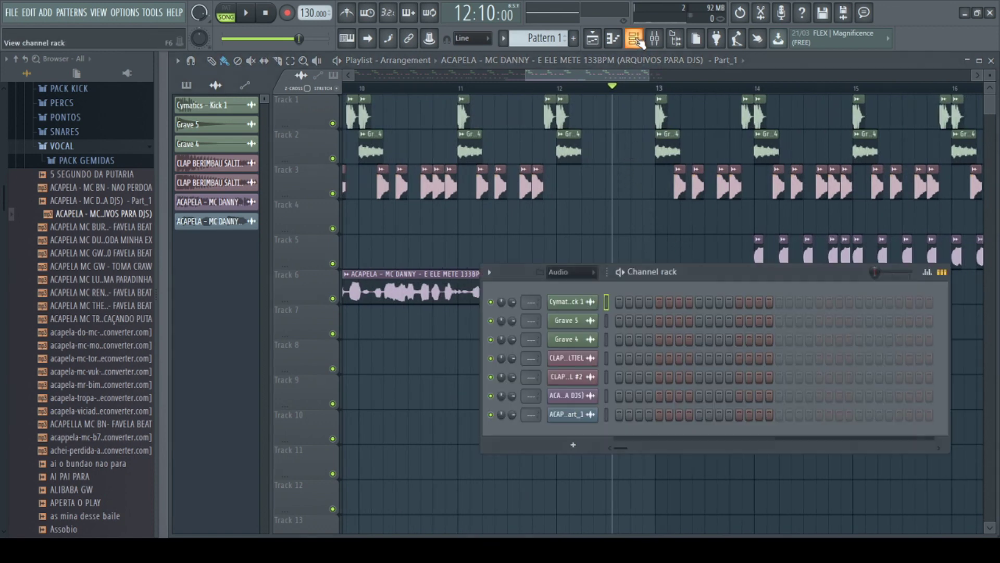
pyautogui.click(575, 287)
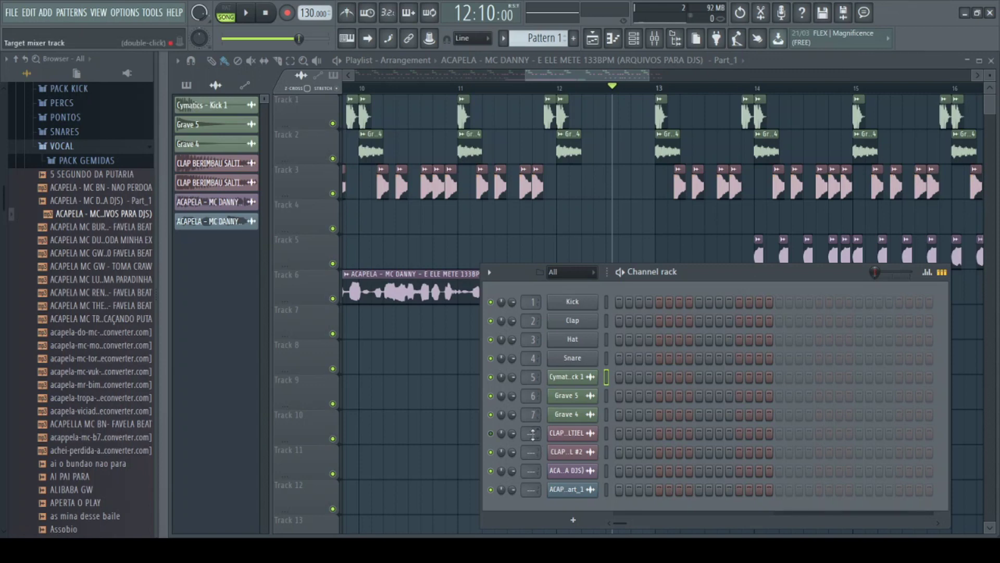
pyautogui.doubleClick(532, 433)
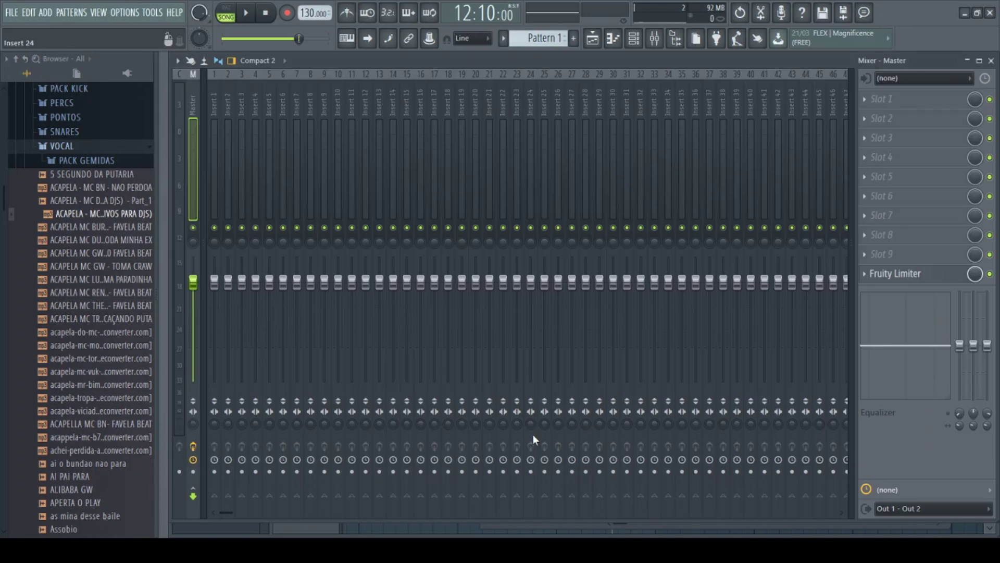
pyautogui.click(593, 39)
pyautogui.click(634, 38)
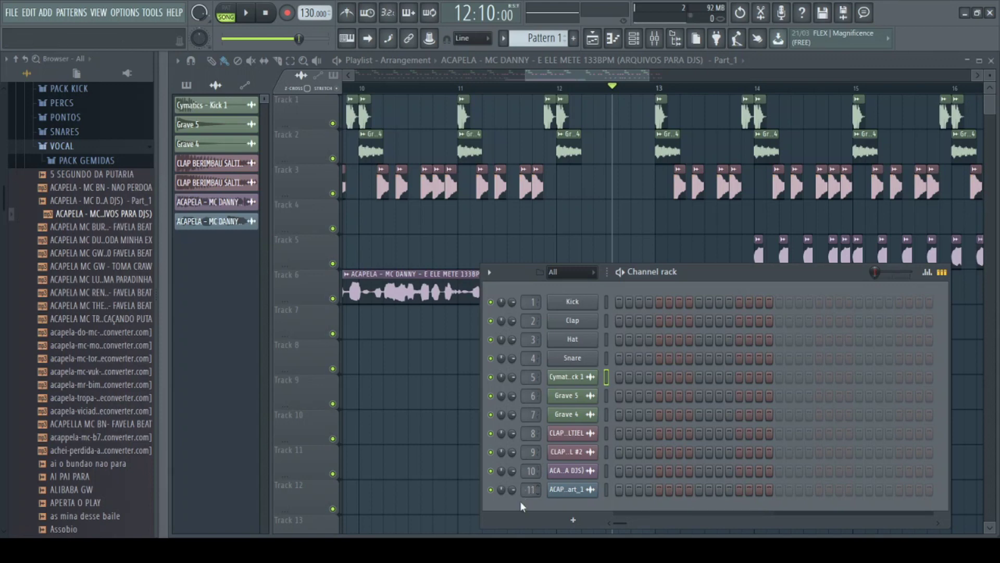
pyautogui.press('F6')
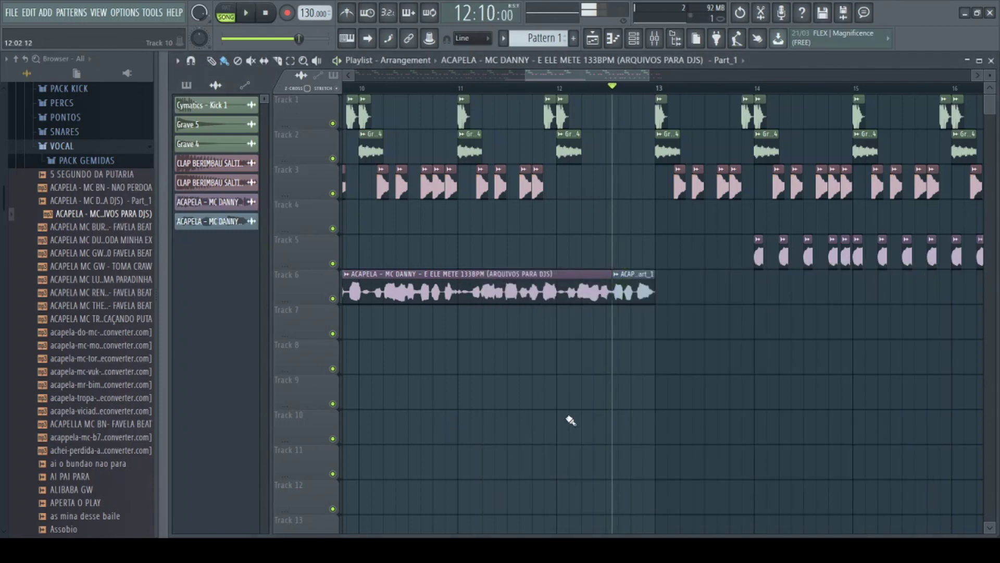
# Load Fruity Delay 3 on mixer Insert 11, lower that insert's volume, and play the arrangement while adjusting the delay time.
pyautogui.press('F9')
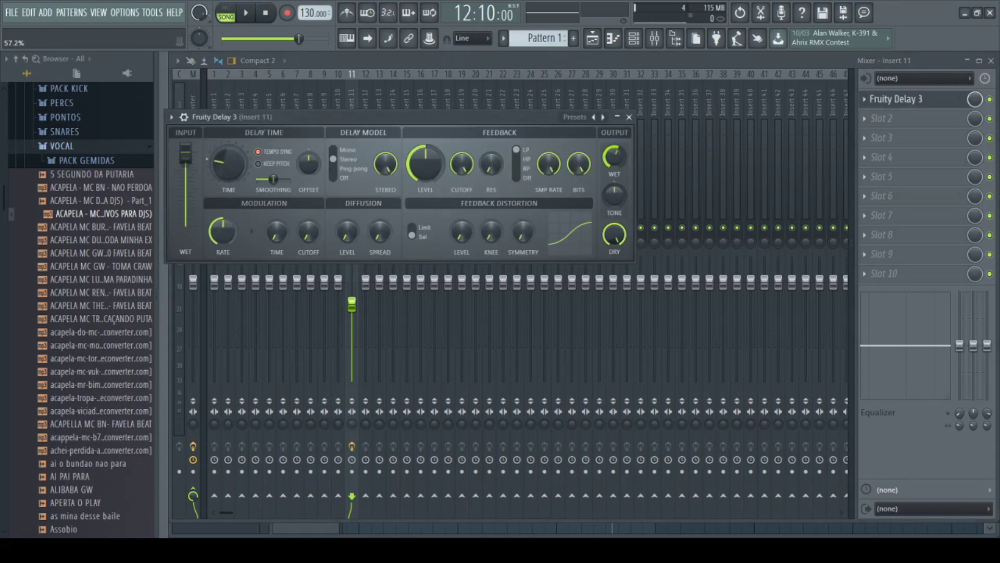
pyautogui.press('space')
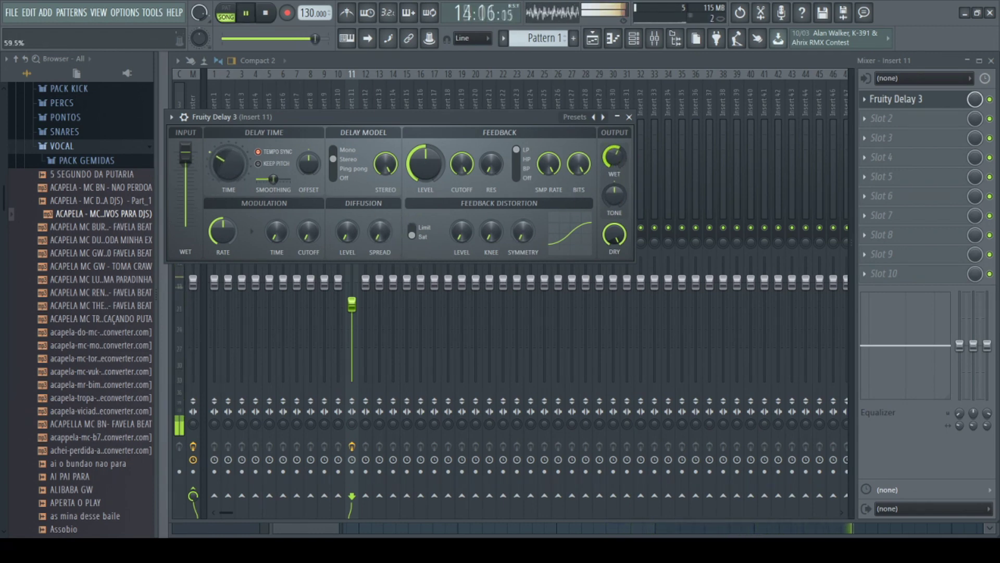
pyautogui.click(635, 42)
pyautogui.click(594, 40)
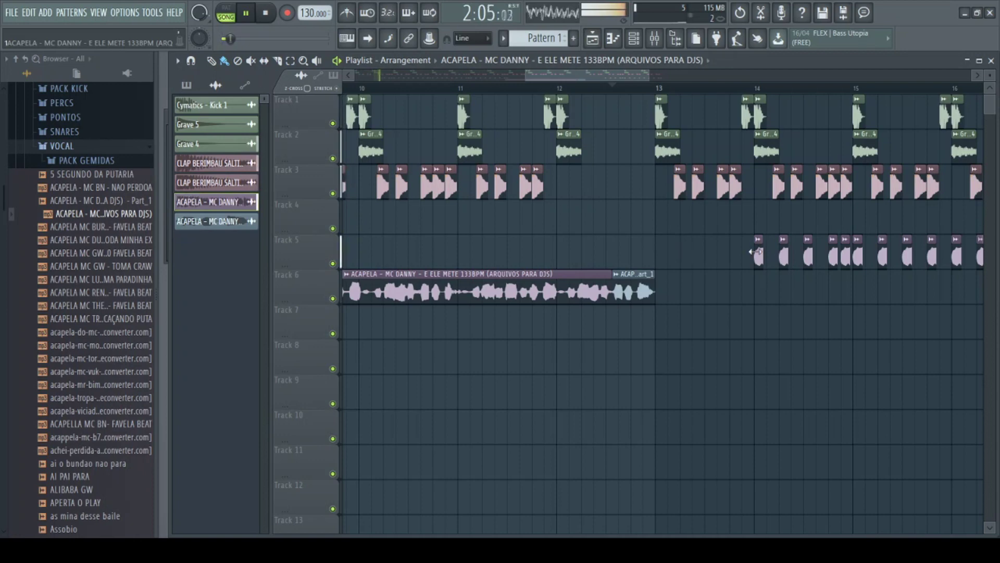
pyautogui.scroll(-3, 698, 273)
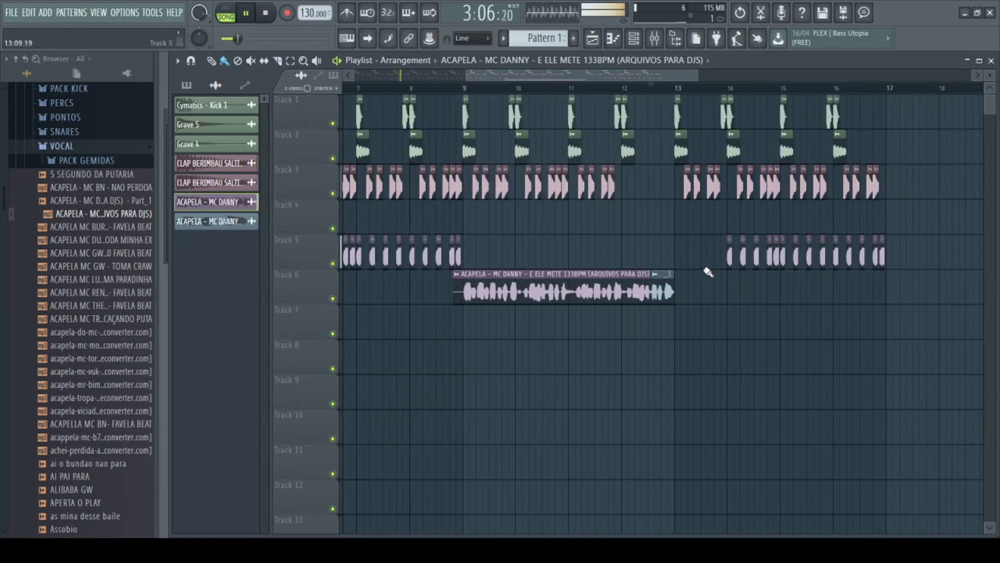
pyautogui.scroll(4, 701, 272)
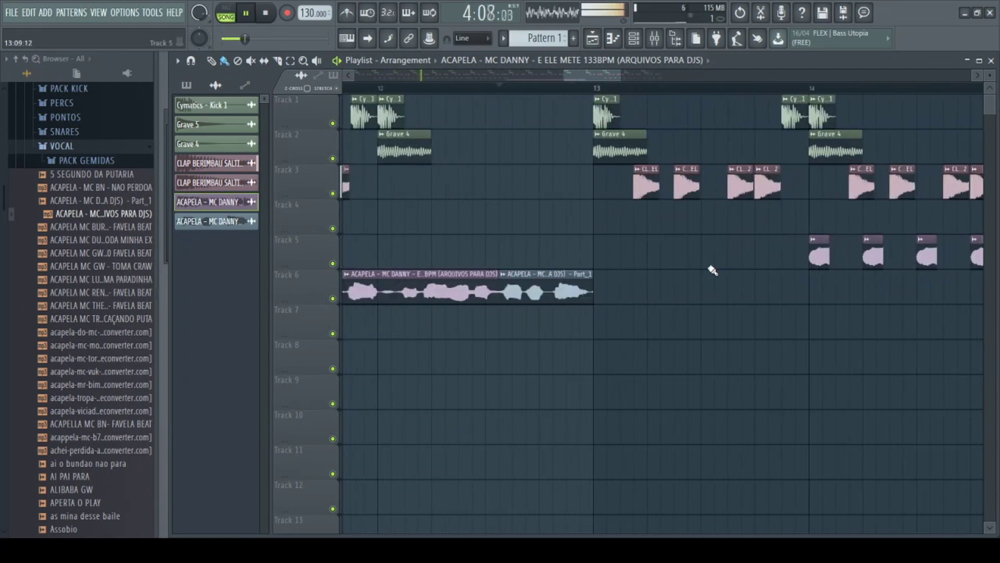
pyautogui.scroll(-6, 698, 297)
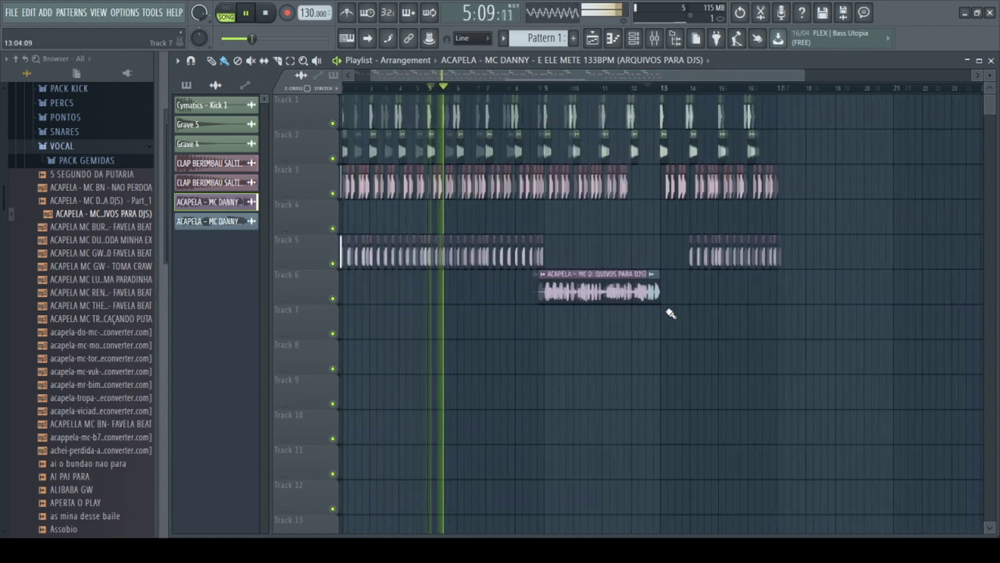
pyautogui.scroll(2, 690, 331)
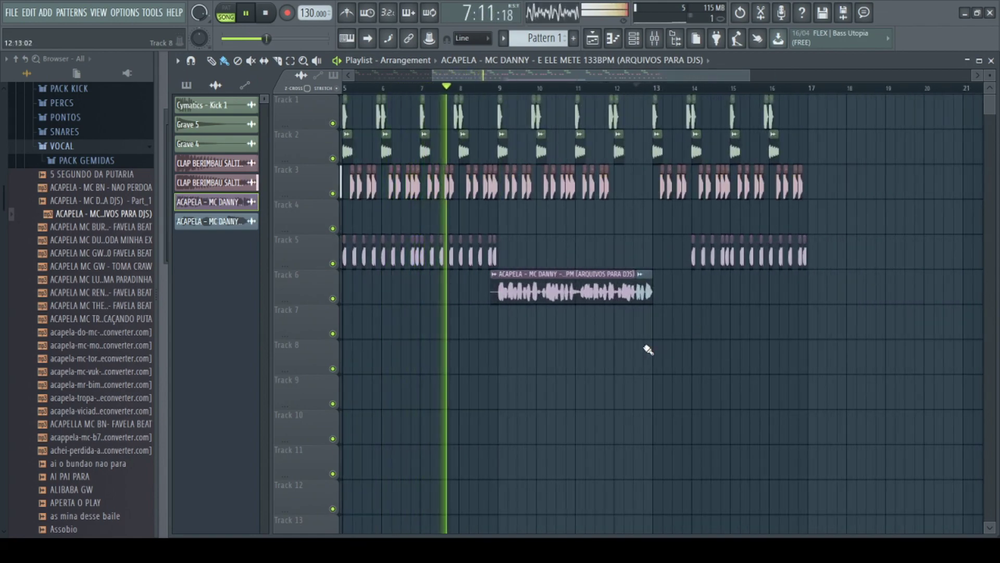
pyautogui.scroll(2, 648, 348)
pyautogui.scroll(-1, 651, 348)
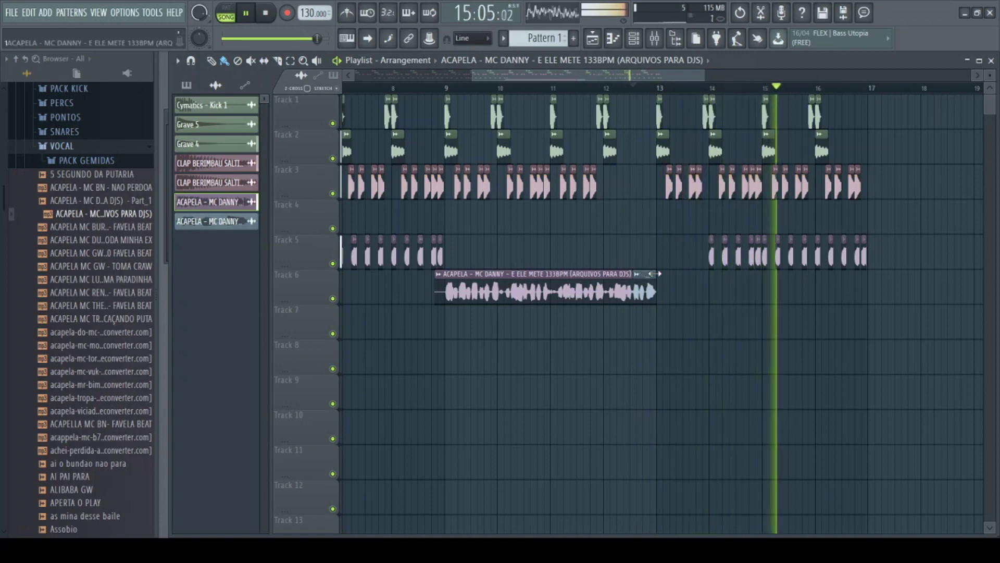
# Lower the volumes of mixer Inserts 8 and 9 to about -7.0 dB, reduce Insert 10 slightly less, and select Insert 11.
pyautogui.click(655, 38)
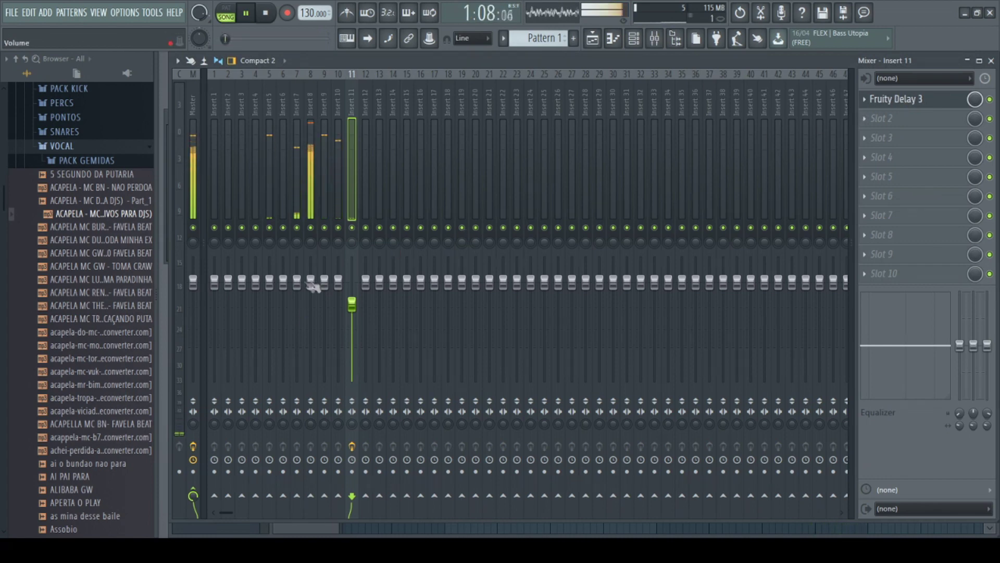
pyautogui.moveTo(311, 286); pyautogui.dragTo(299, 303)
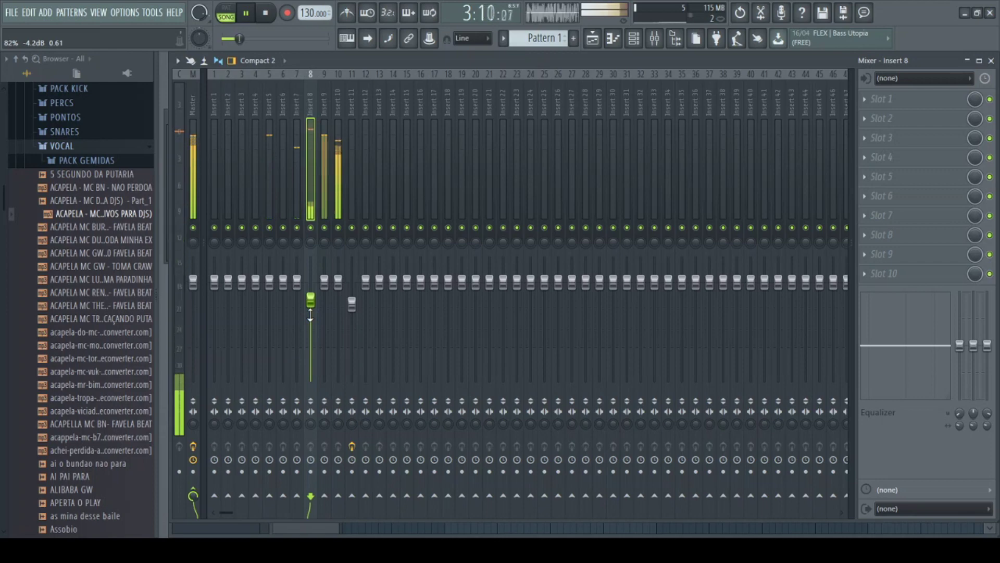
pyautogui.moveTo(324, 283); pyautogui.dragTo(327, 318)
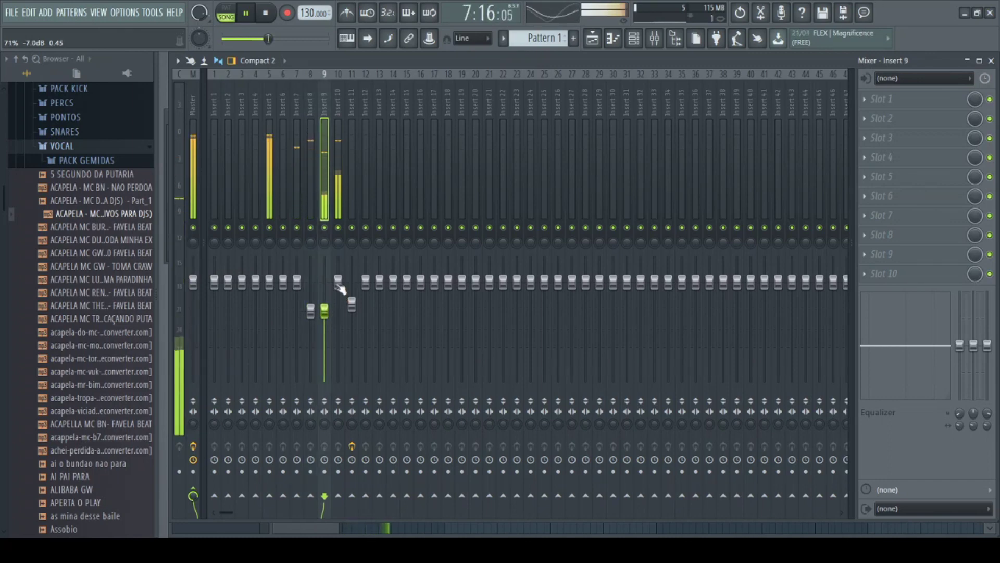
pyautogui.moveTo(339, 284); pyautogui.dragTo(338, 301)
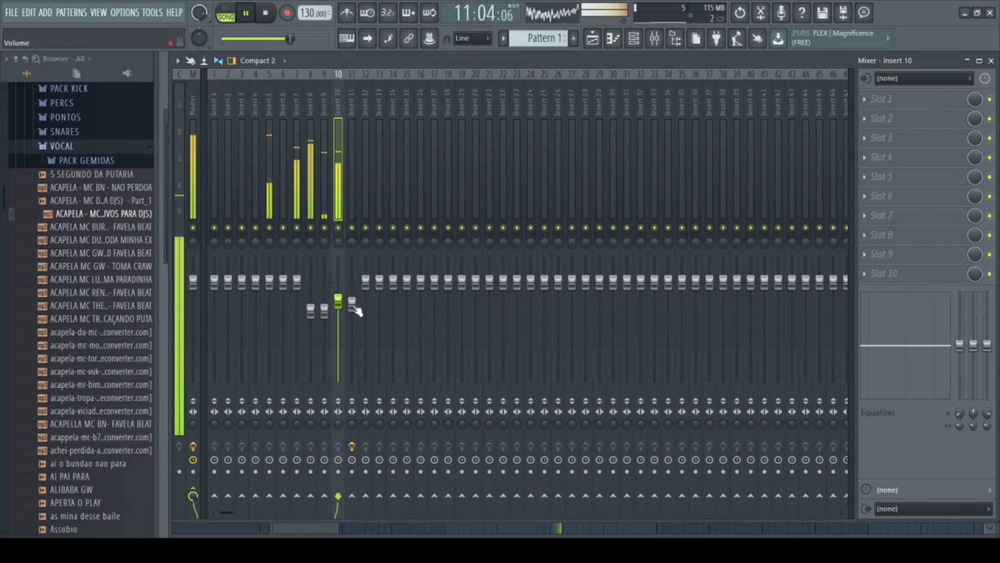
pyautogui.moveTo(352, 287); pyautogui.dragTo(355, 306)
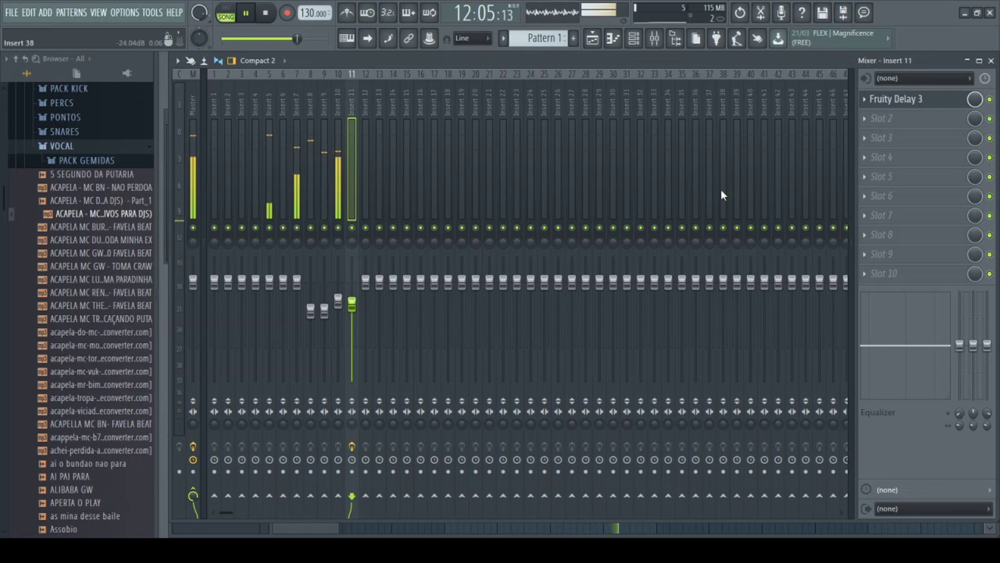
# Adjust the delay time and raise the wet output of Insert 11's Fruity Delay 3, trying the Ping pong model before restoring Stereo.
pyautogui.click(894, 102)
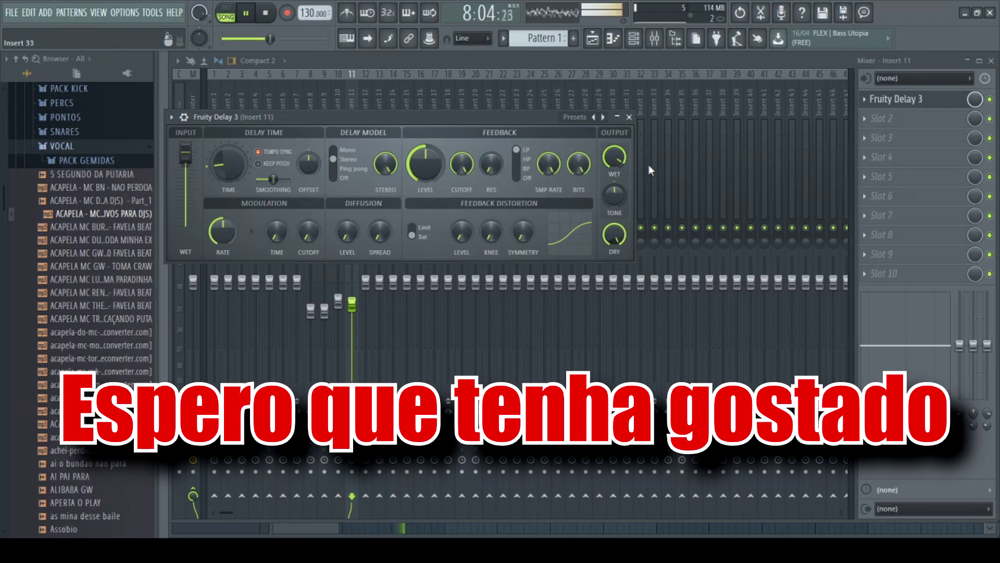
pyautogui.click(358, 169)
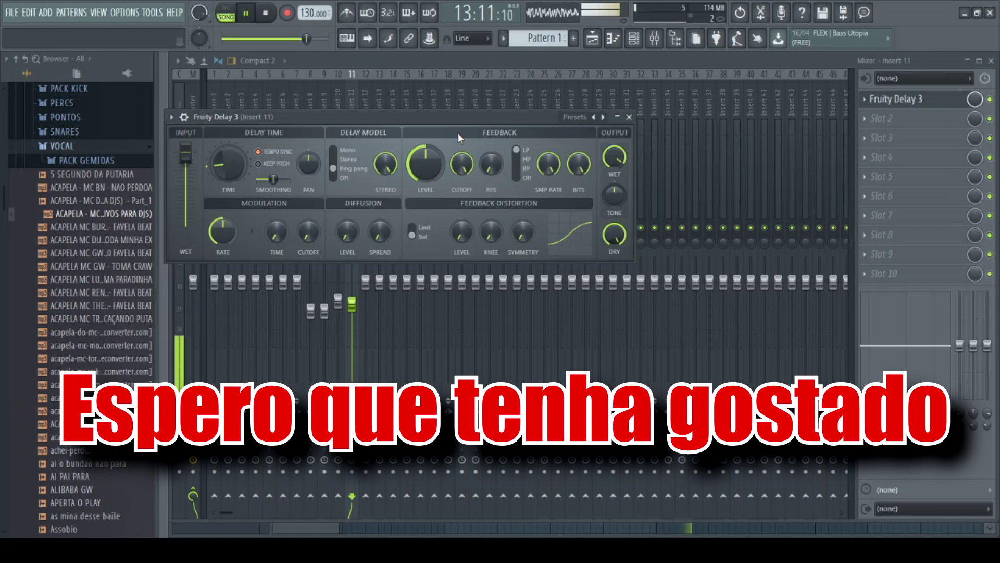
pyautogui.click(346, 160)
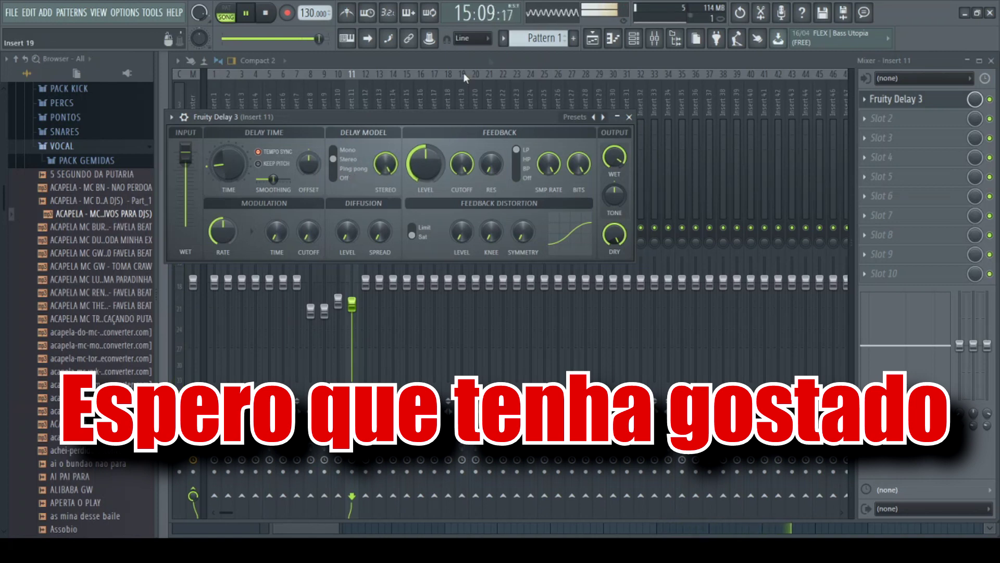
# Play the arrangement from about bar 11 to hear the vocal echo, and reduce the wet output of Insert 11's Fruity Delay 3.
pyautogui.click(592, 38)
pyautogui.click(552, 85)
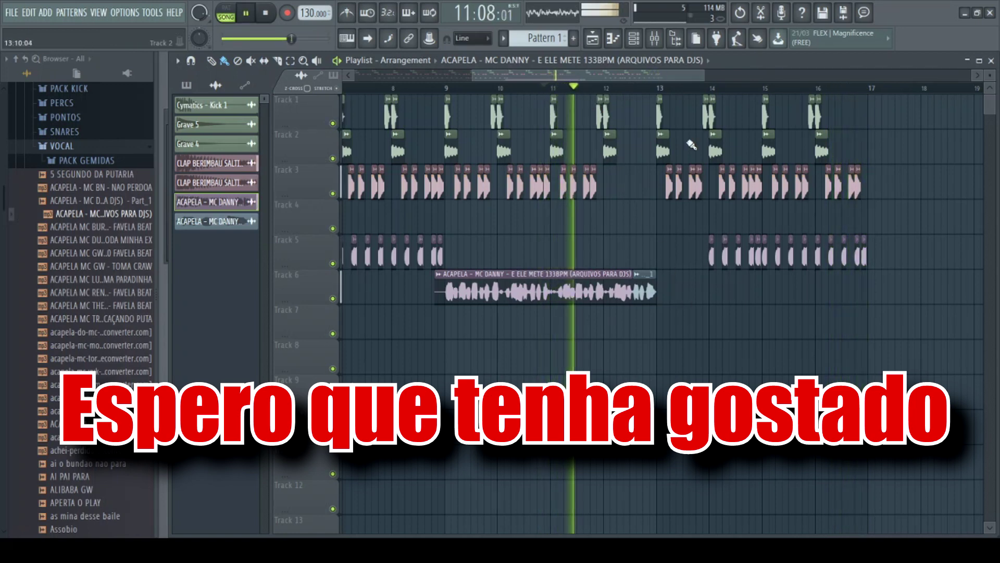
pyautogui.click(660, 42)
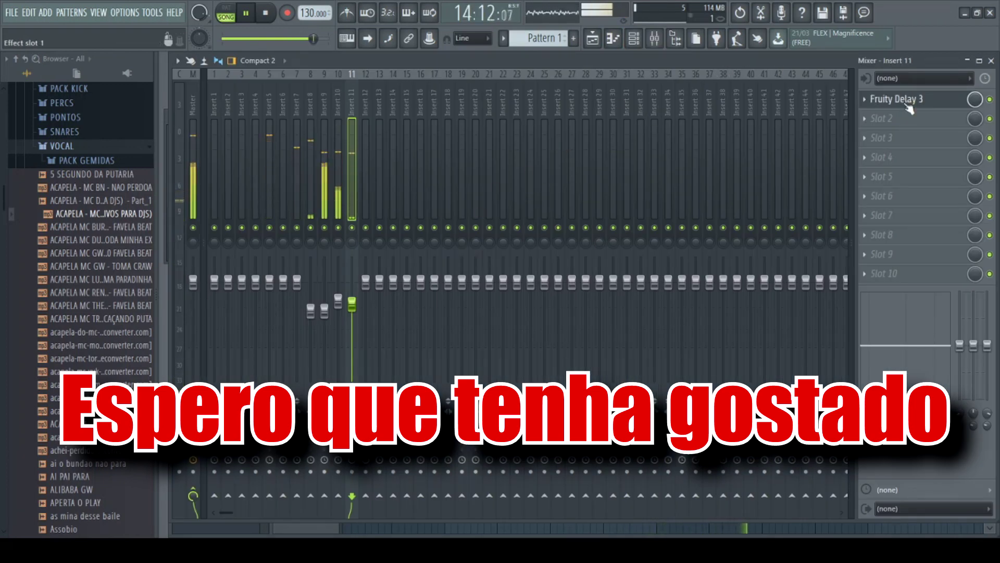
pyautogui.press('space')
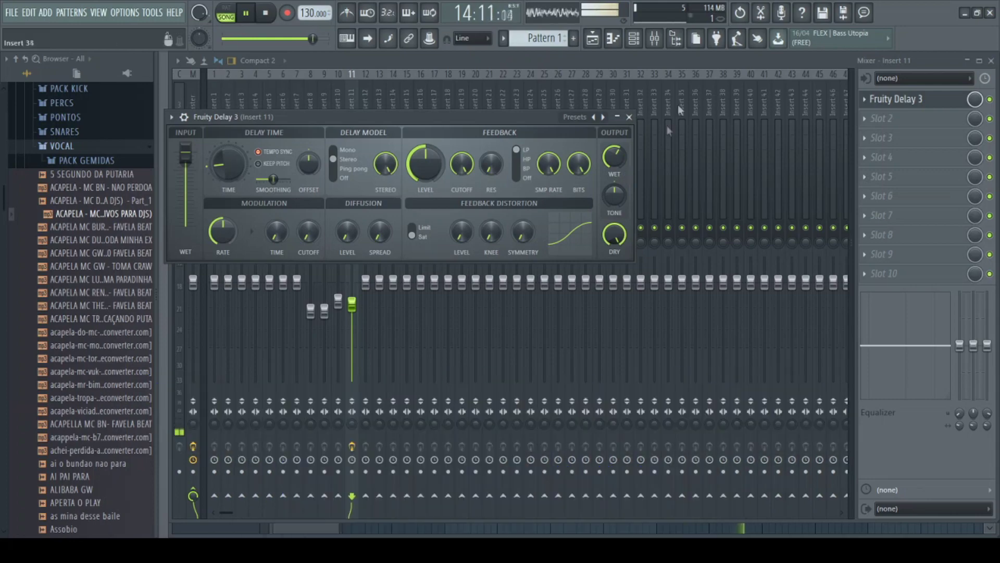
# Place a copy of the acapella's Part_1 clip on Track 6 at bar 17, right after the repeated beat.
pyautogui.click(634, 40)
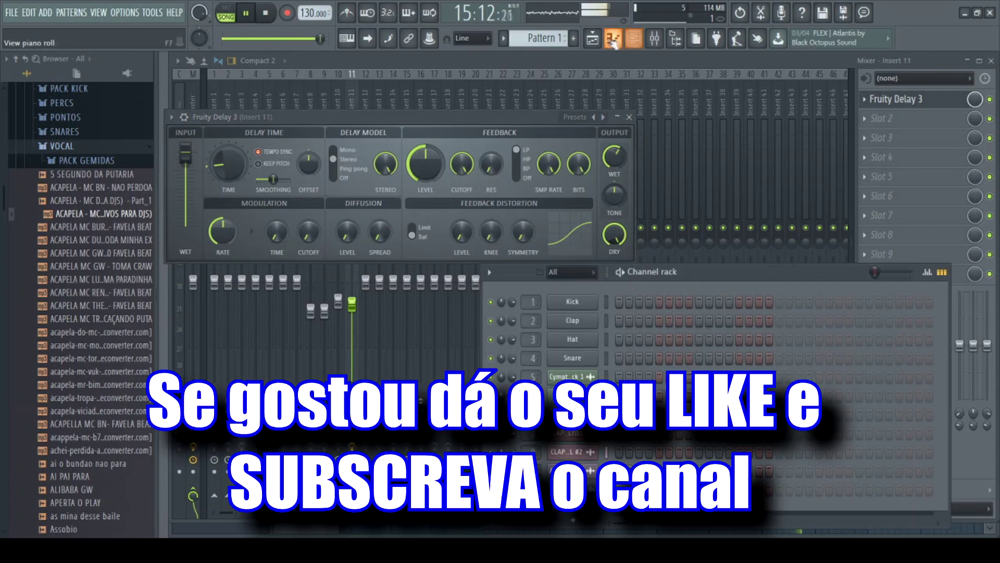
pyautogui.click(594, 40)
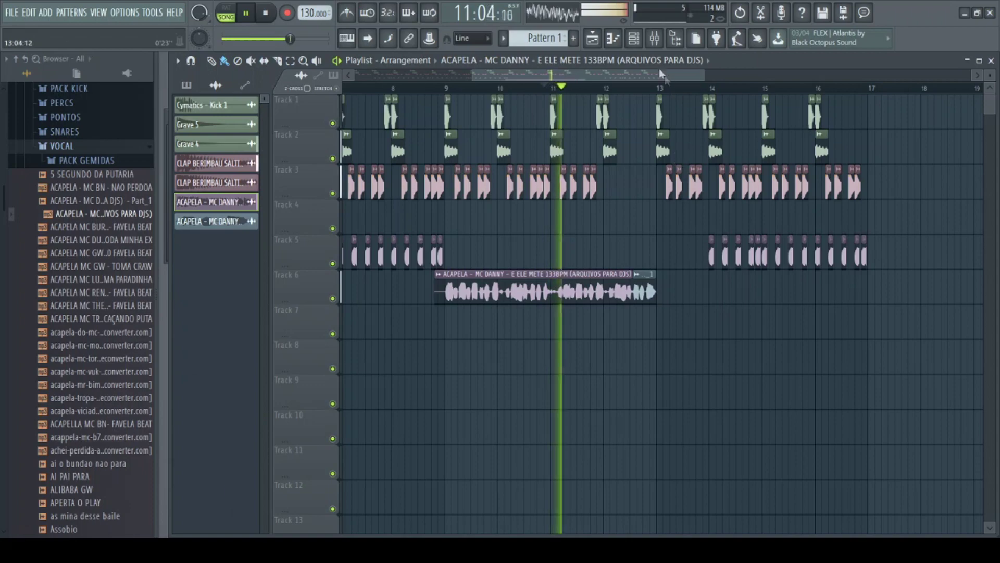
pyautogui.moveTo(653, 76); pyautogui.dragTo(664, 58)
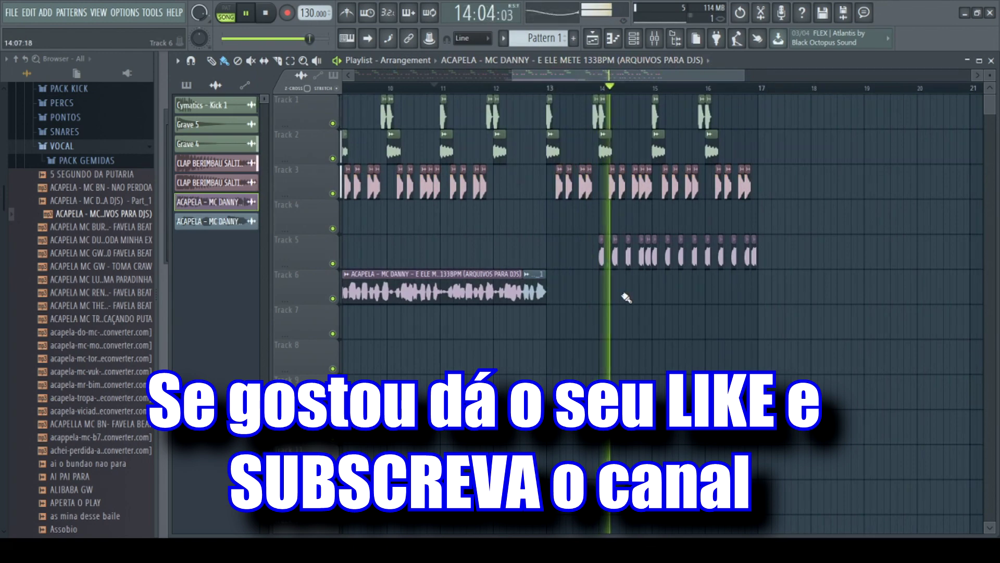
pyautogui.moveTo(647, 78); pyautogui.dragTo(702, 76)
pyautogui.click(382, 292)
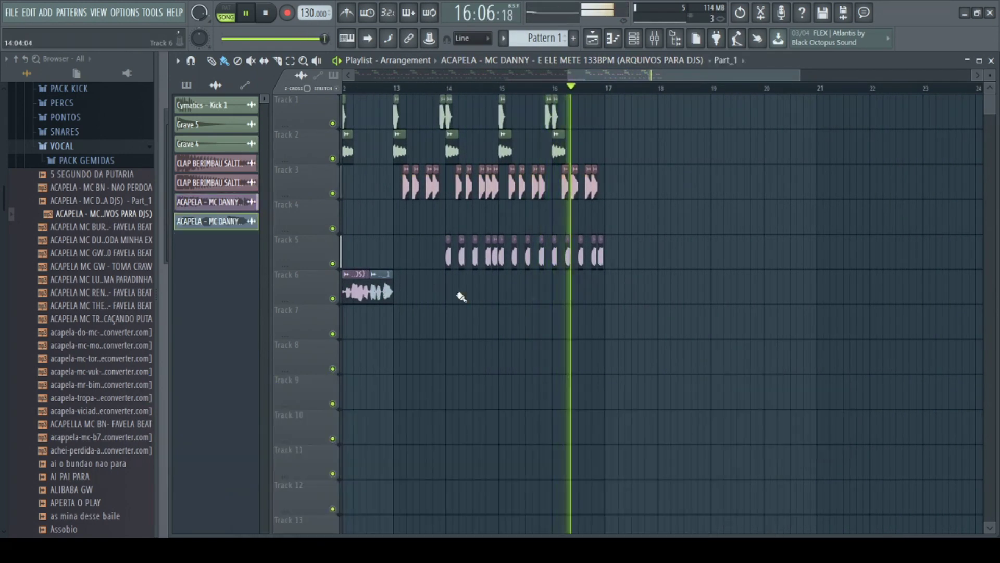
pyautogui.click(610, 292)
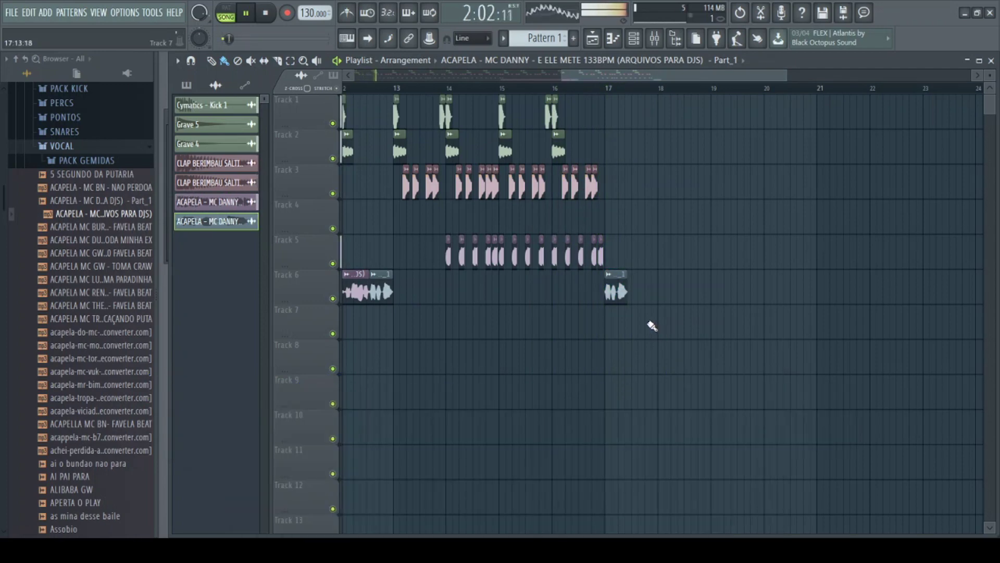
pyautogui.scroll(-3, 565, 333)
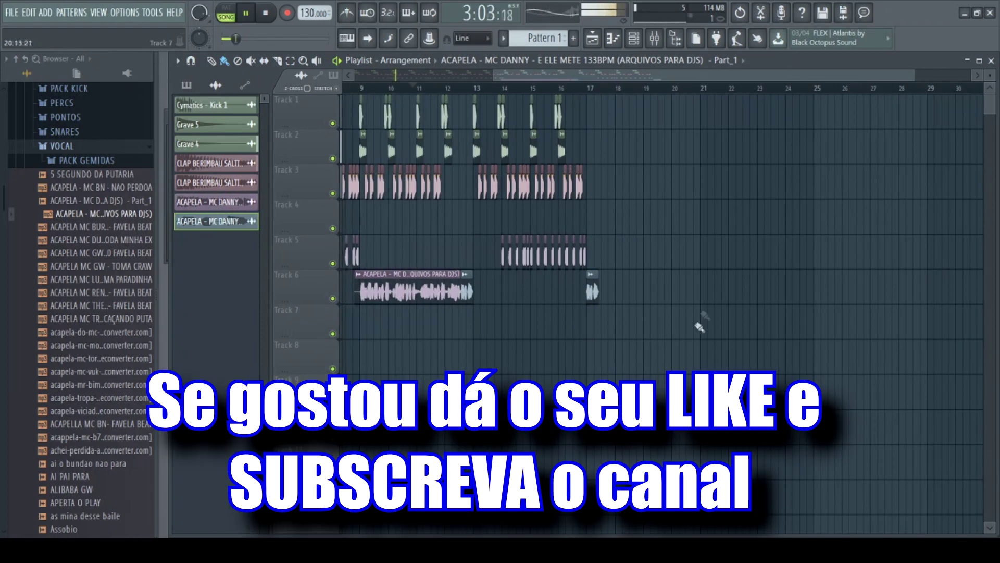